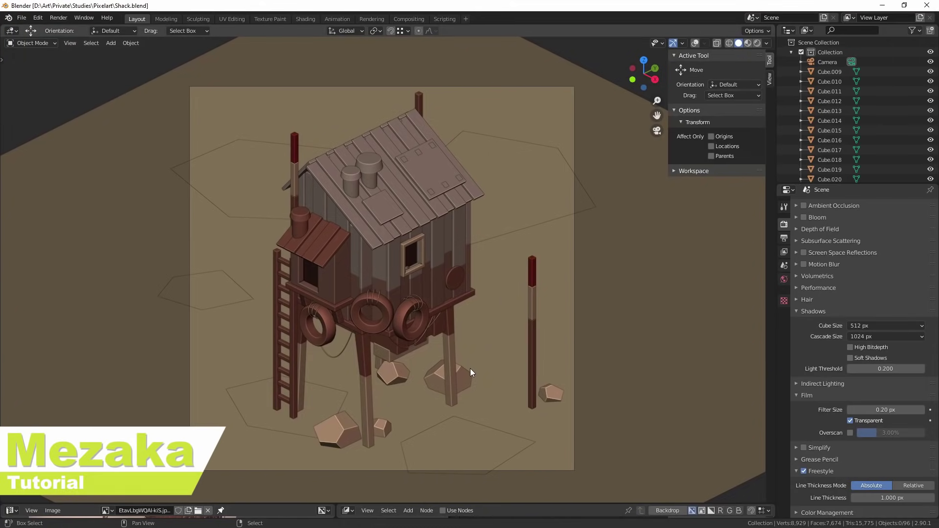
Inspect the stilt shack model by orbiting around it, and return to the camera view for a closer look.
middle_click_drag(471, 369, 464, 310)
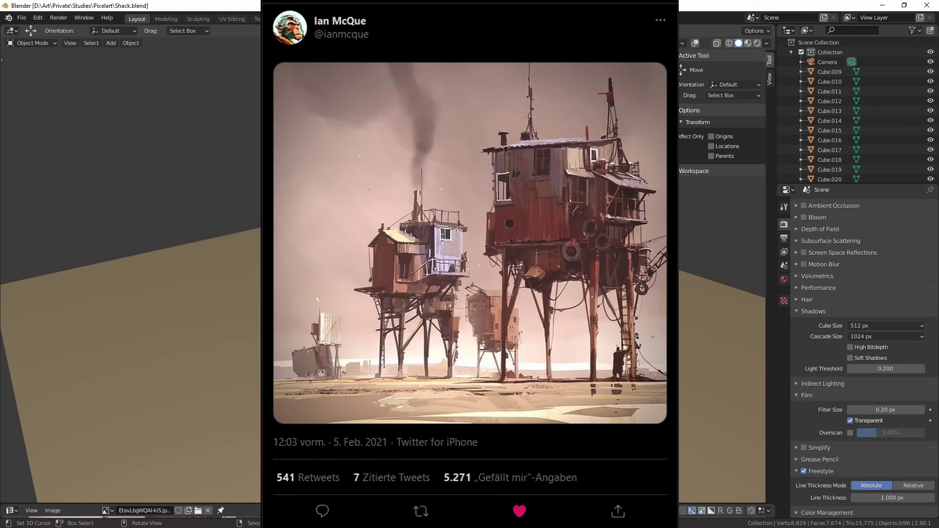
mouse_move(464, 311)
middle_mouse_down()
mouse_move(471, 323)
mouse_move(479, 303)
mouse_move(472, 320)
middle_mouse_up()
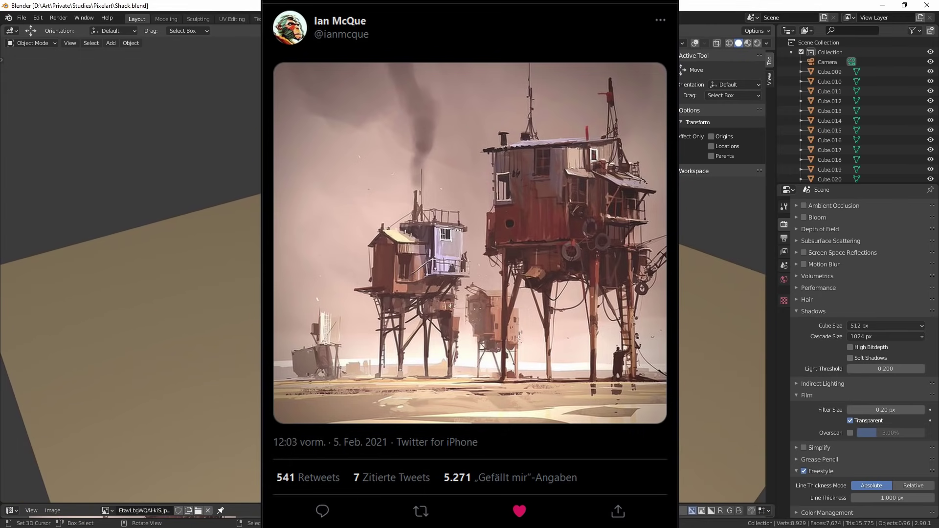
key("KP_0")
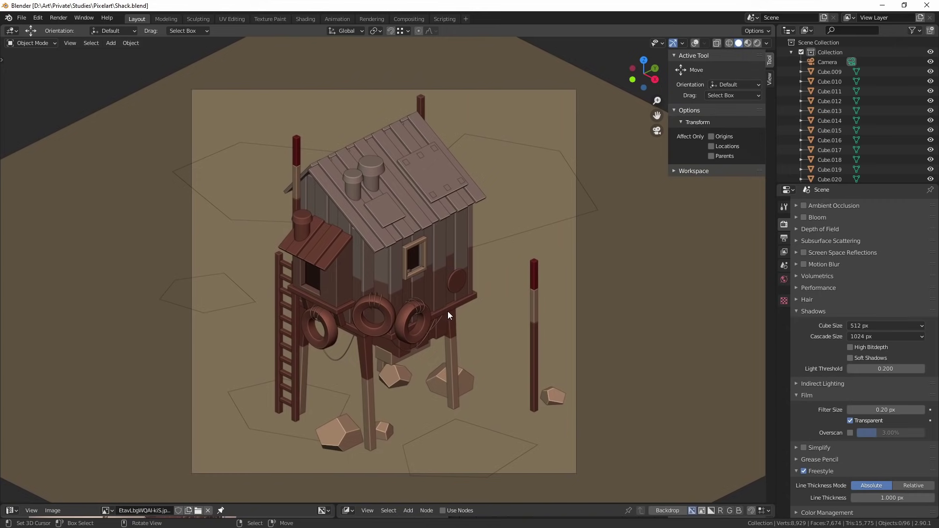
scroll(450, 311, "up", 2)
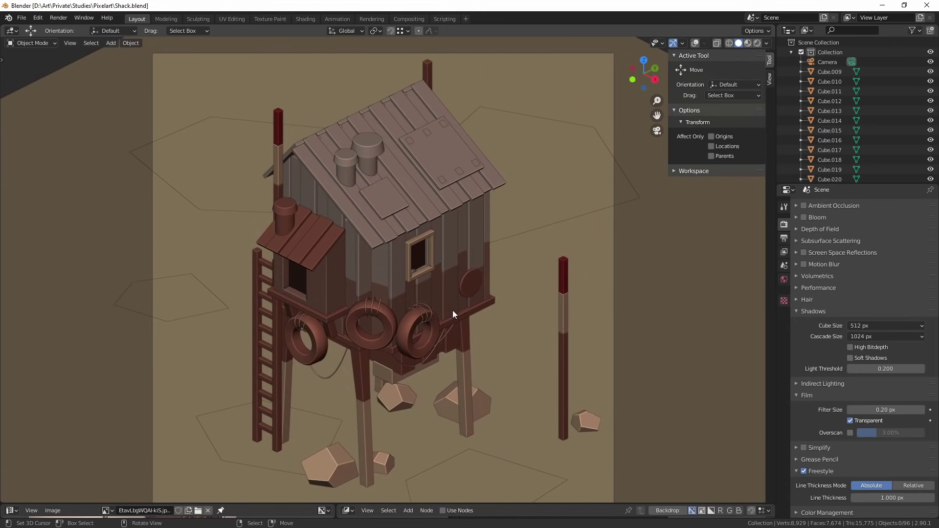
middle_click_drag(453, 309, 469, 278, "shift")
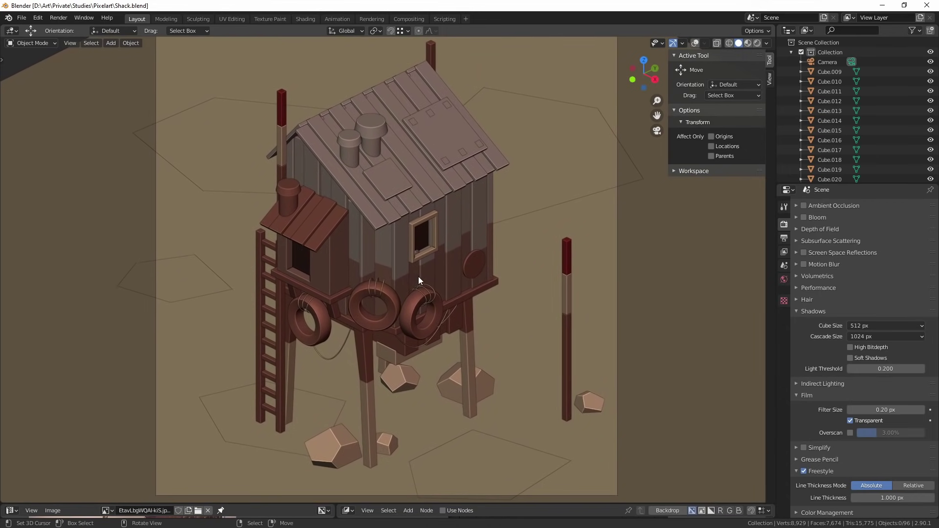
scroll(453, 278, "down", 2)
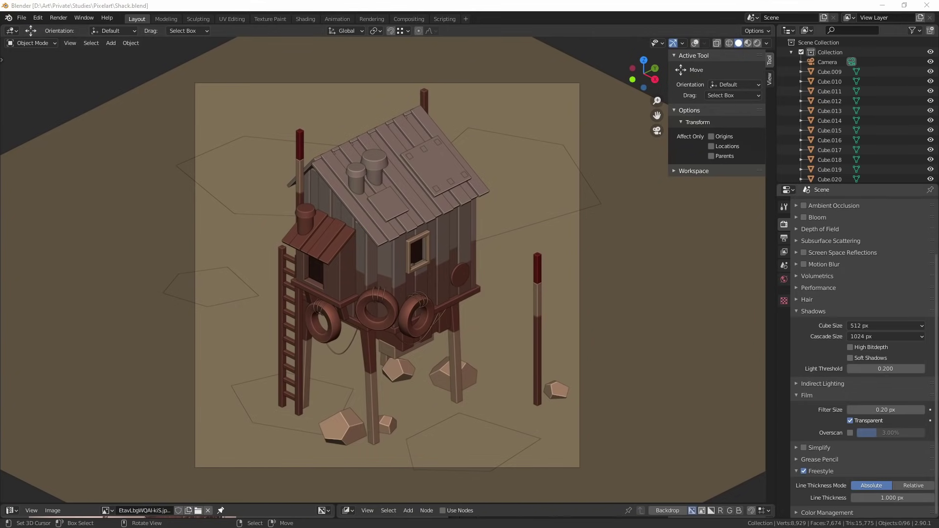
Render the shack scene, examine the pixel-art result up close, and close the render window.
left_click_drag(938, 171, 468, 0)
scroll(492, 284, "up", 5)
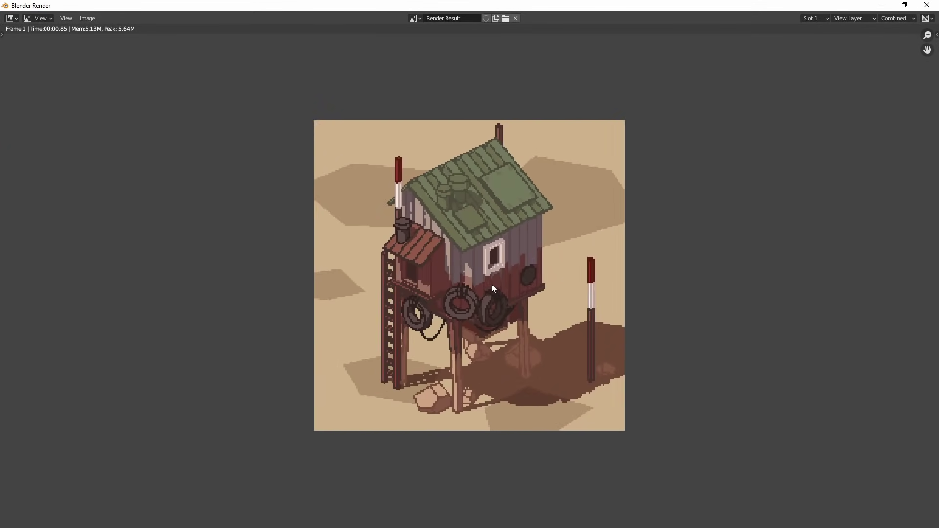
scroll(492, 284, "up", 2)
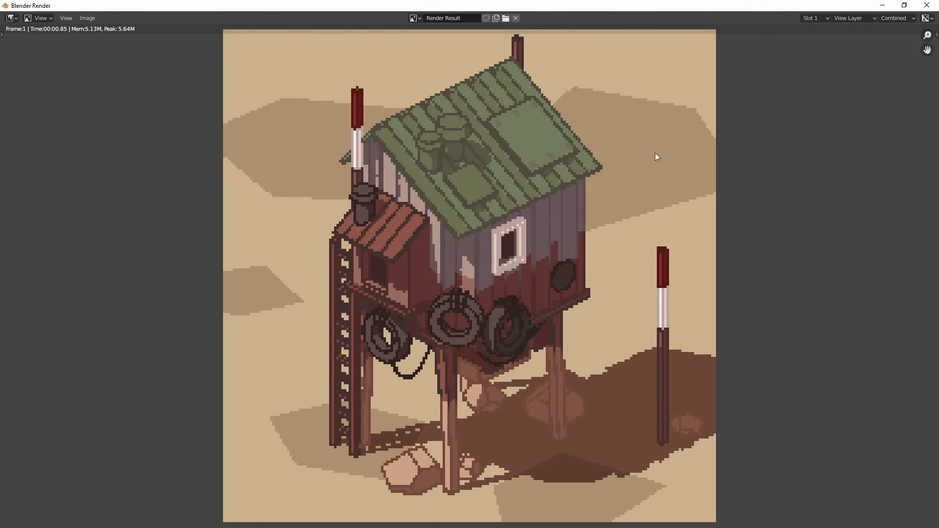
left_click(927, 5)
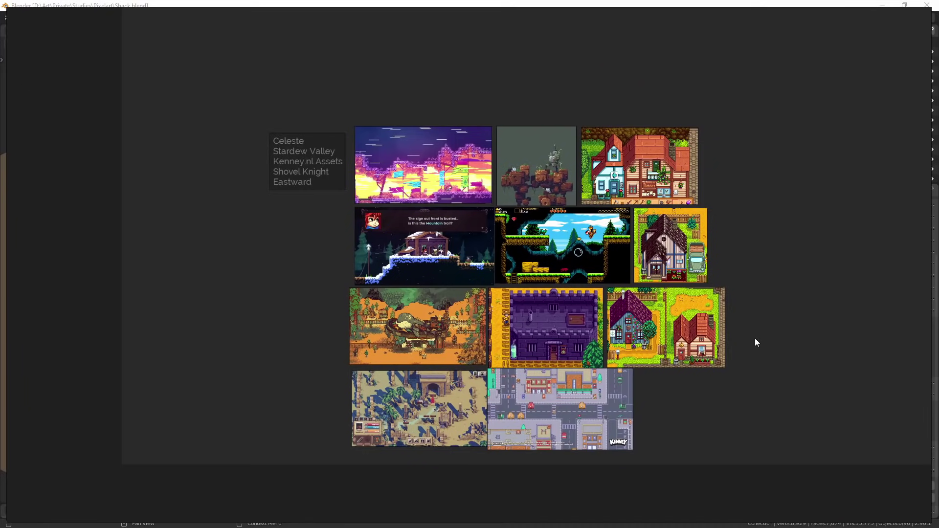
Switch to the reference image board and examine the Celeste sunset level screenshot up close.
left_click_drag(755, 339, 759, 354)
scroll(575, 245, "up", 5)
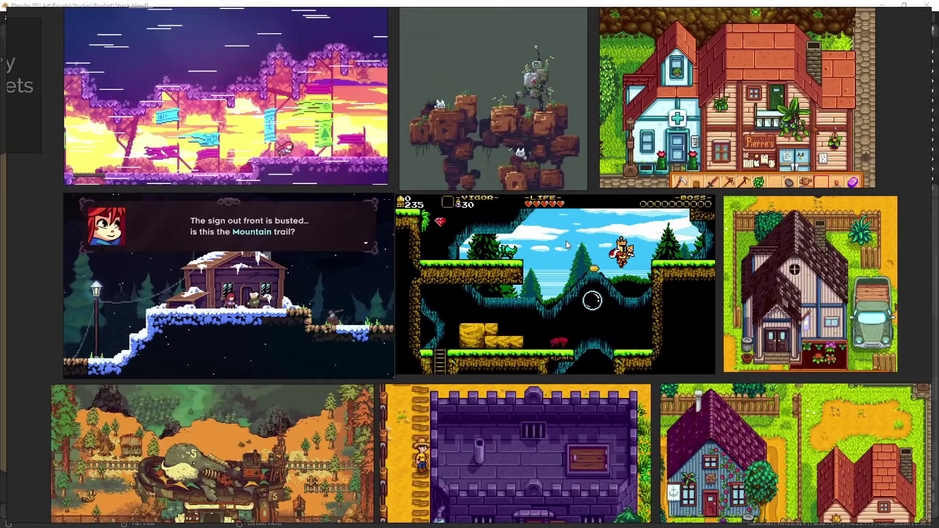
middle_click_drag(566, 241, 616, 283)
middle_click_drag(524, 257, 591, 329)
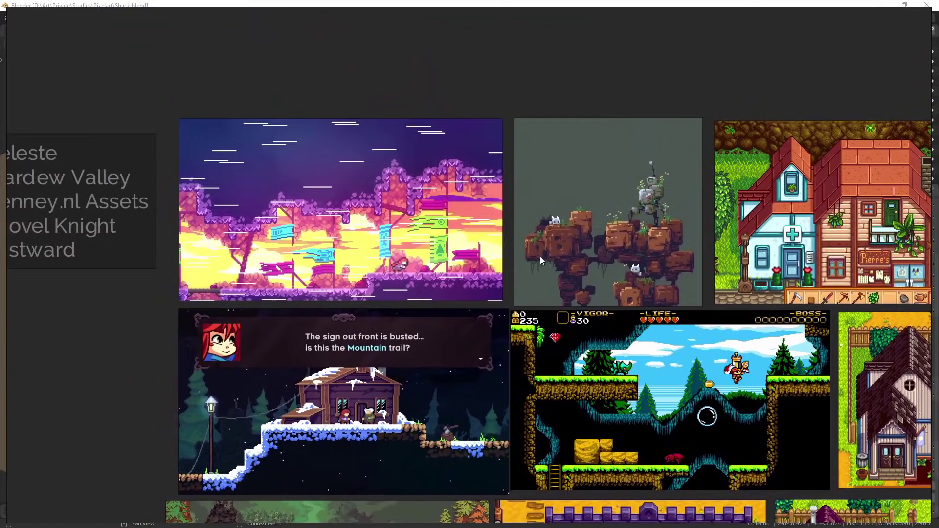
scroll(540, 256, "up", 2)
middle_click_drag(549, 262, 665, 305)
middle_click_drag(578, 285, 659, 308)
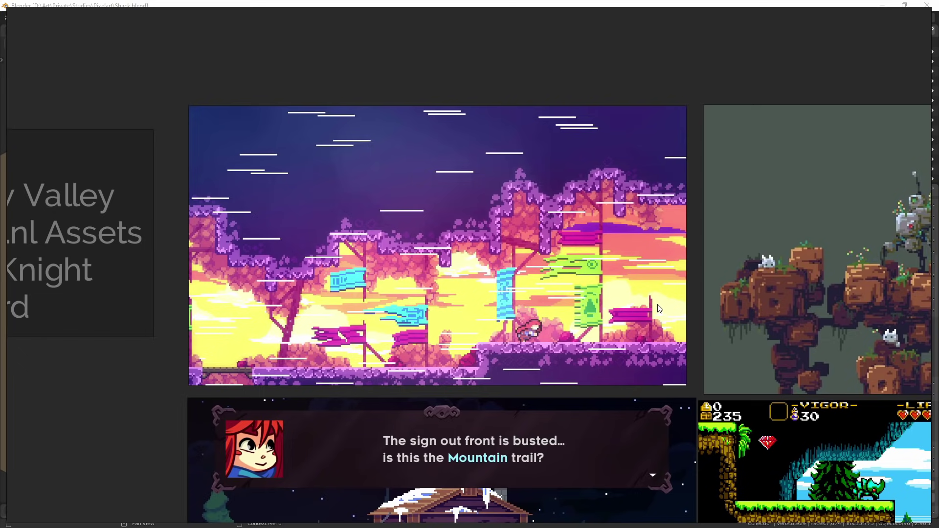
Examine the floating rocks artwork and the Stardew Valley shop reference, and return to the Celeste sunset screenshot.
scroll(670, 341, "down", 4)
mouse_move(674, 345)
middle_mouse_down()
mouse_move(657, 325)
mouse_move(480, 245)
middle_mouse_up()
scroll(657, 324, "up", 4)
middle_click_drag(760, 246, 485, 311)
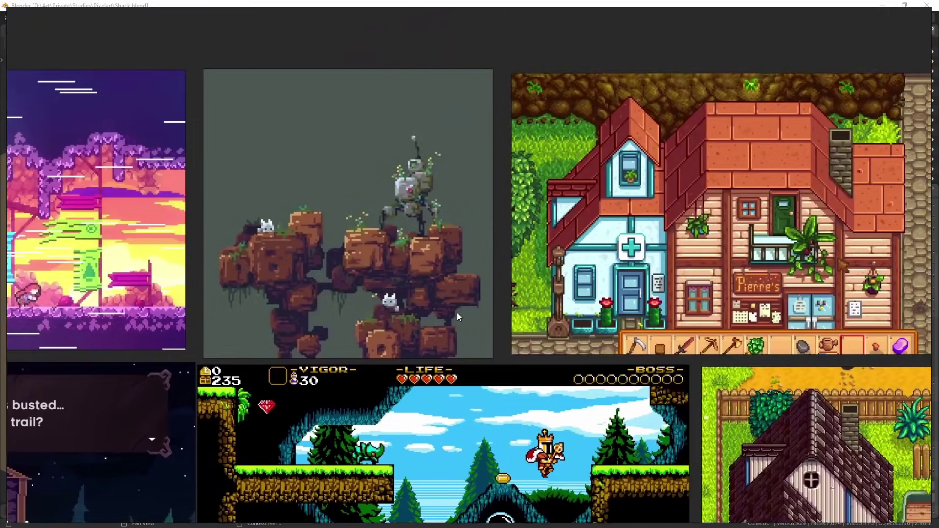
middle_click_drag(641, 345, 642, 296)
scroll(512, 340, "down", 6)
middle_click_drag(464, 347, 657, 331)
scroll(450, 289, "up", 5)
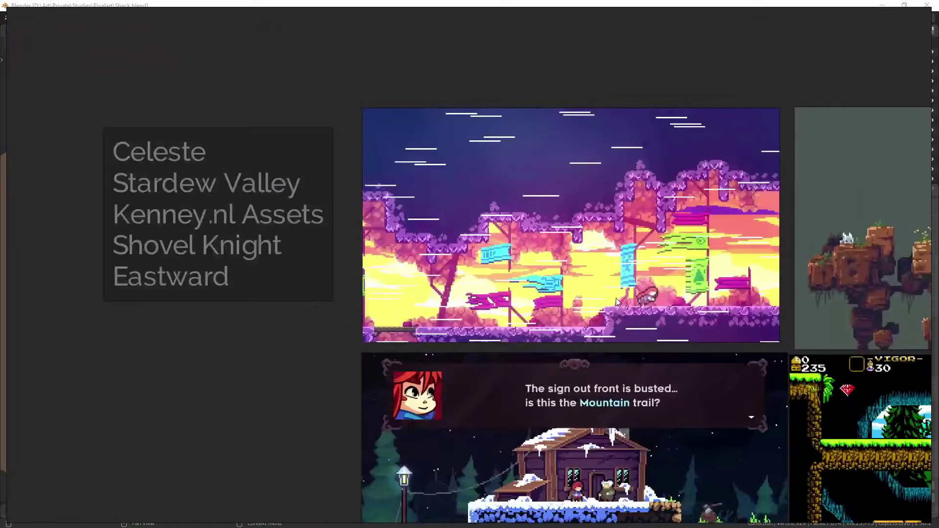
Review the list of game titles alongside the overview of the pixel-art references.
scroll(615, 298, "down", 4)
middle_click_drag(615, 298, 591, 262)
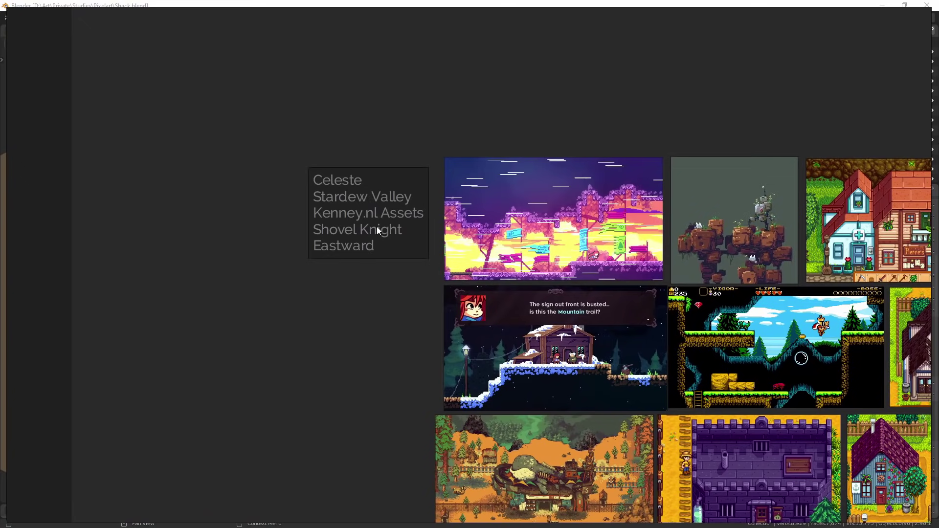
middle_click_drag(346, 222, 310, 216)
middle_click_drag(479, 283, 387, 242)
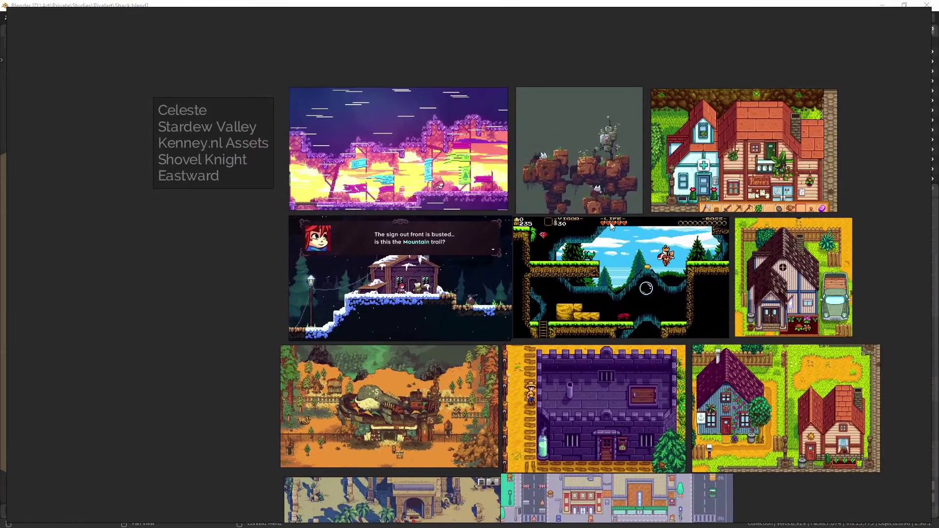
Examine the pixel detail of the roof shingles and striped walls on the dark-roofed Stardew Valley house.
scroll(807, 286, "up", 10)
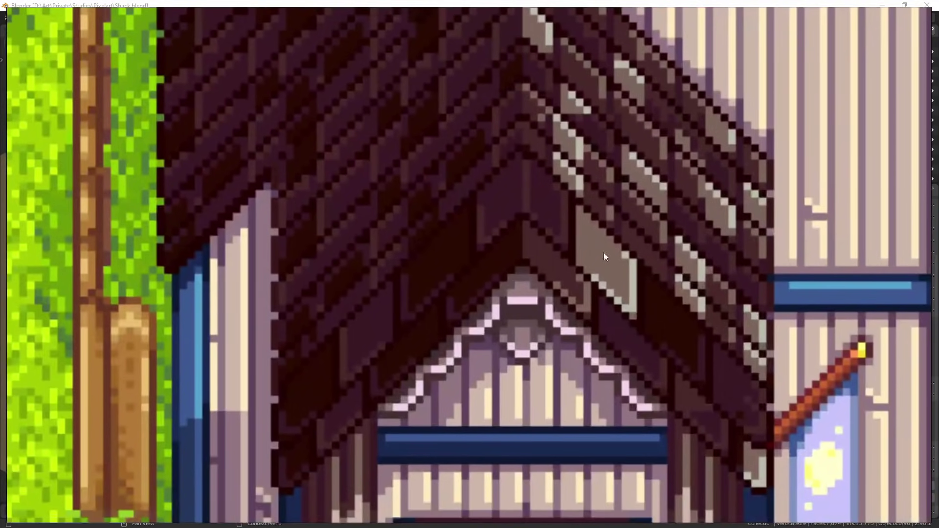
middle_click_drag(604, 252, 521, 164)
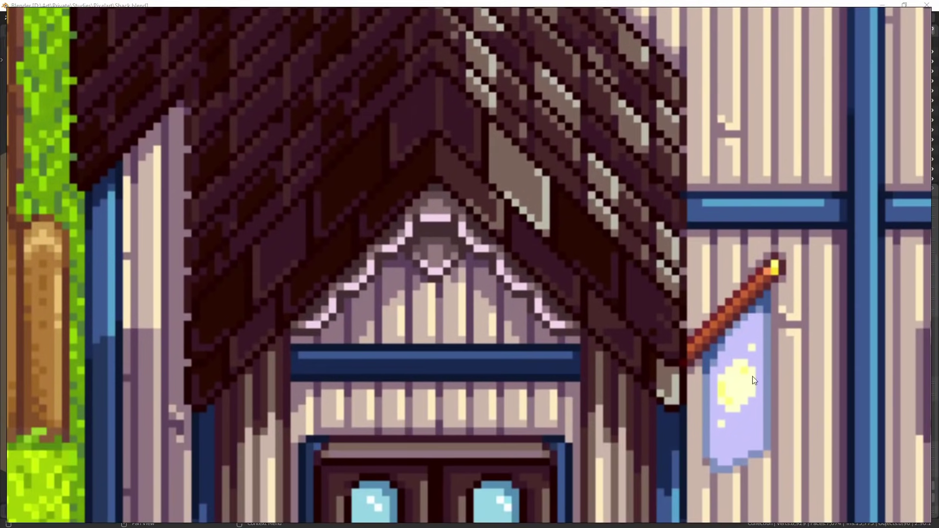
middle_click_drag(827, 374, 636, 227)
scroll(642, 320, "down", 8)
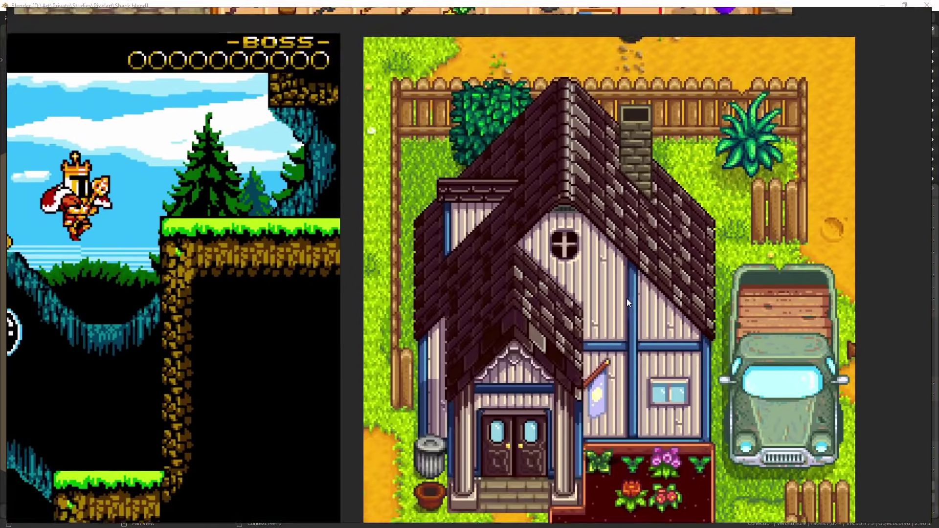
Find the purple castle reference on the board and examine its walls beside the straw-hatted character.
scroll(626, 299, "down", 8)
middle_click_drag(563, 251, 736, 301)
scroll(619, 364, "up", 1)
middle_click_drag(384, 445, 595, 318)
middle_click_drag(495, 395, 451, 296)
scroll(563, 326, "up", 6)
middle_click_drag(748, 253, 596, 304)
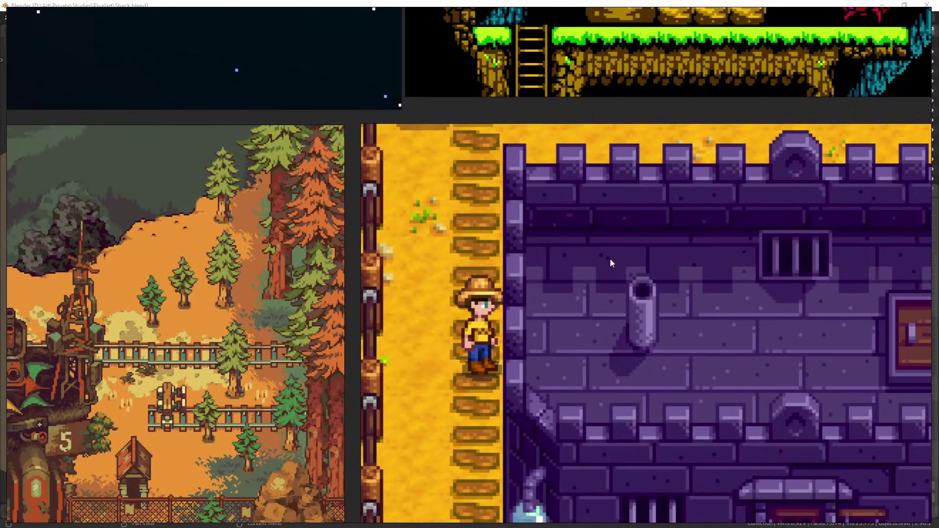
Examine the brick outlines, highlights and cast shadows around the castle wall's pipe and barred window.
middle_click_drag(642, 292, 509, 219)
scroll(509, 220, "down", 2)
middle_click_drag(585, 375, 538, 324)
scroll(543, 169, "up", 7)
middle_click_drag(556, 169, 538, 210)
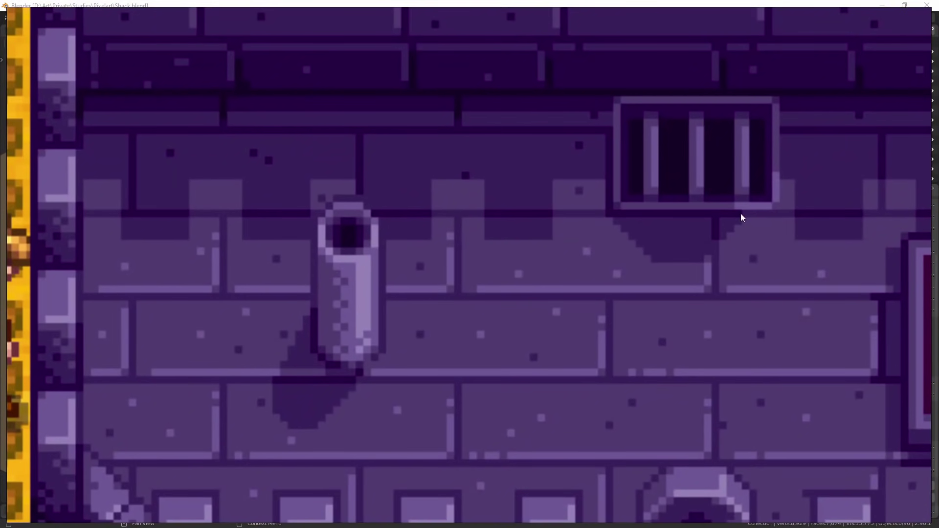
middle_click_drag(738, 217, 596, 219)
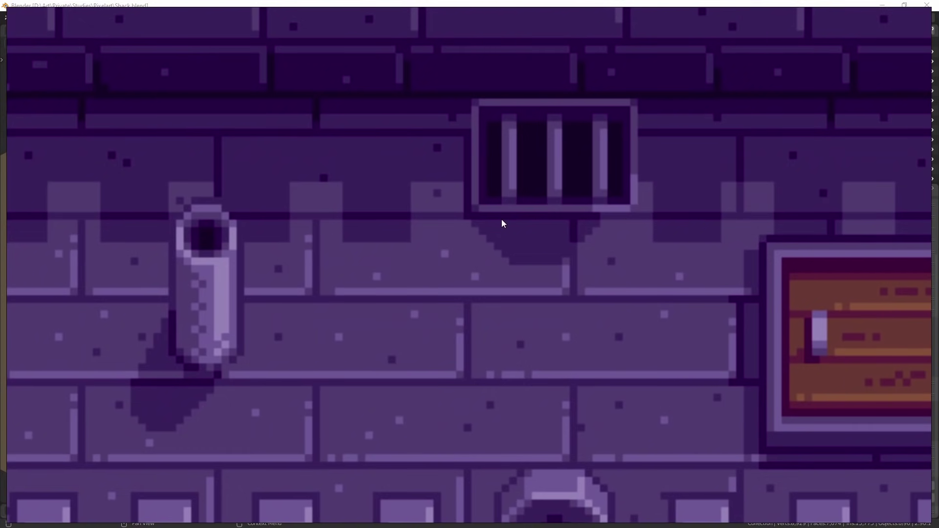
middle_click_drag(503, 221, 607, 266)
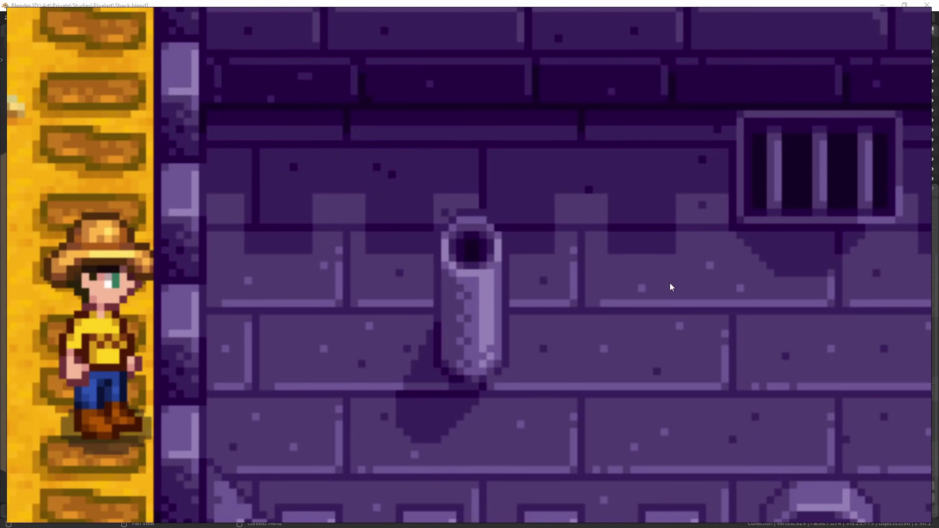
Compare the purple castle's shading with the straw-hatted character, the path and the neighbouring orange landscape reference.
middle_click_drag(648, 294, 684, 267)
scroll(654, 269, "down", 1)
middle_click_drag(630, 276, 726, 305)
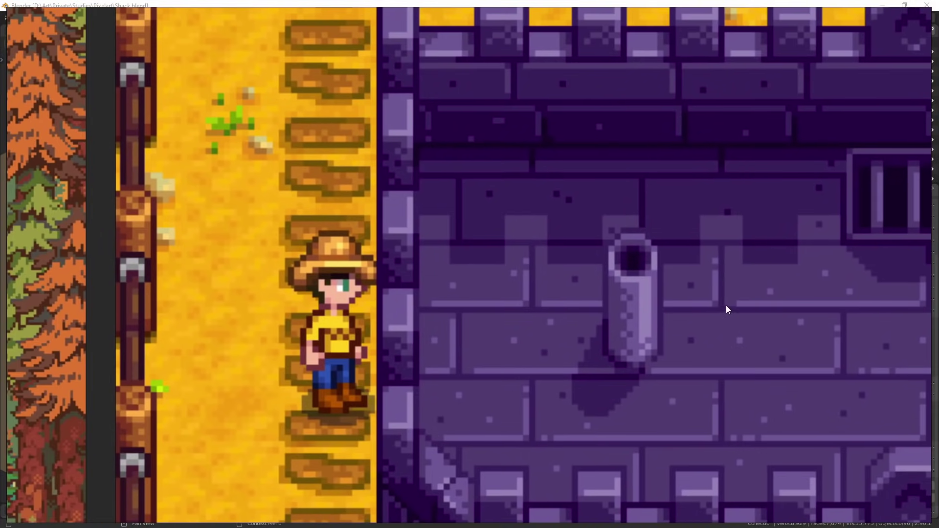
scroll(660, 257, "down", 3)
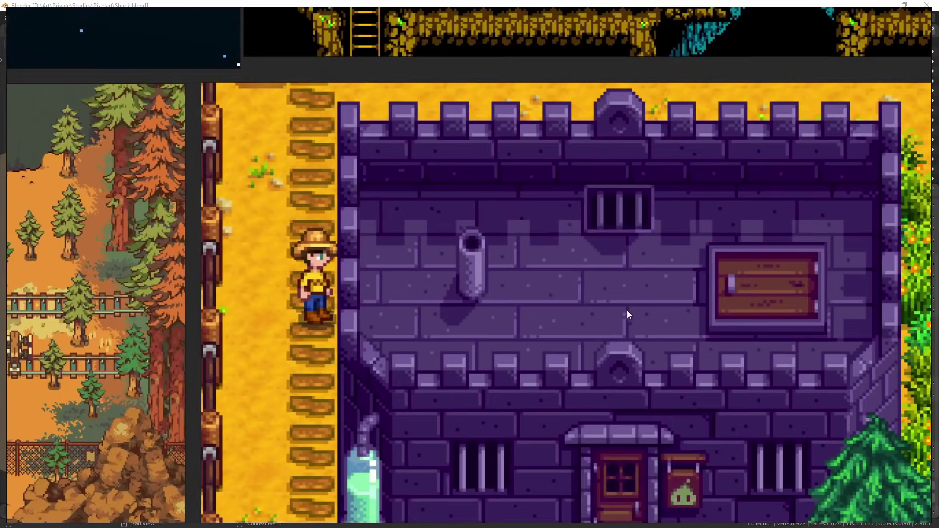
middle_click_drag(628, 310, 640, 229)
scroll(597, 322, "down", 2)
middle_click_drag(558, 333, 721, 298)
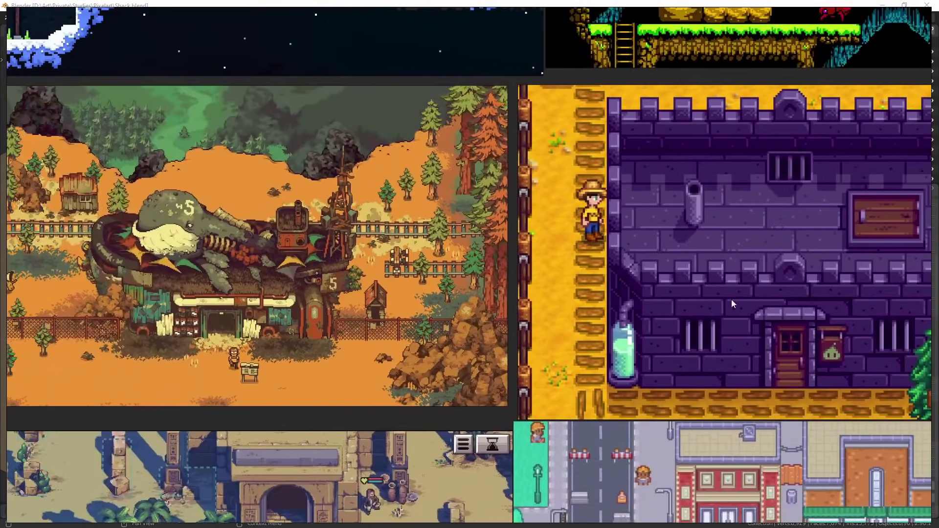
scroll(613, 324, "up", 5)
middle_click_drag(554, 291, 619, 266)
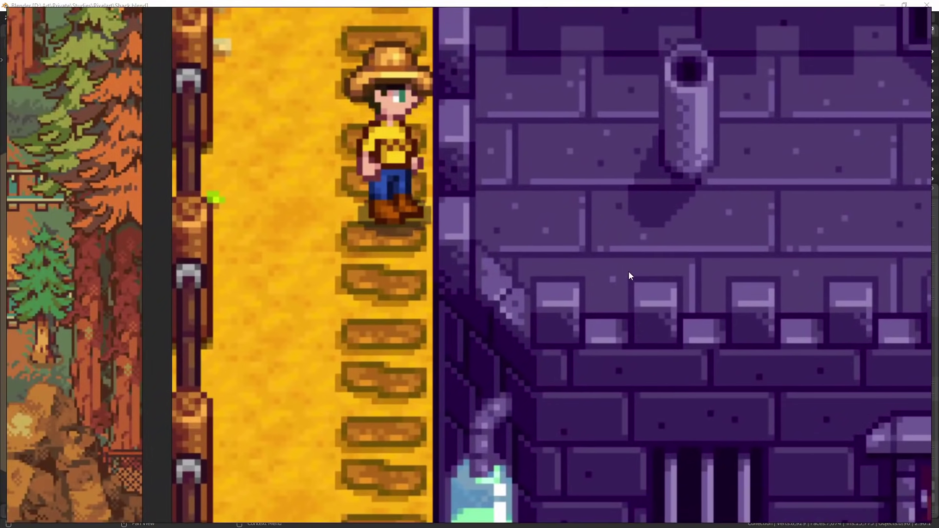
Examine the pixel edges and highlights on the castle's lower battlements and angled corner wall.
scroll(568, 253, "down", 3)
scroll(580, 315, "up", 4)
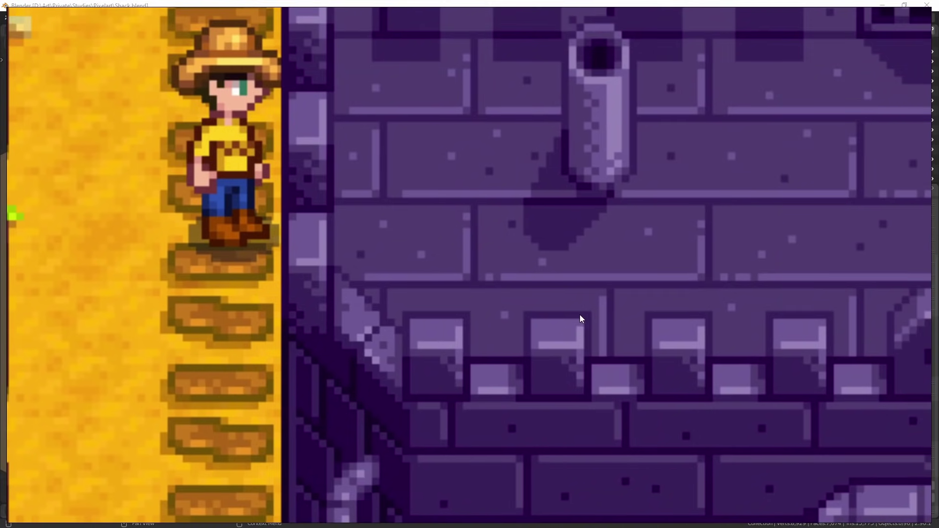
scroll(581, 316, "up", 2)
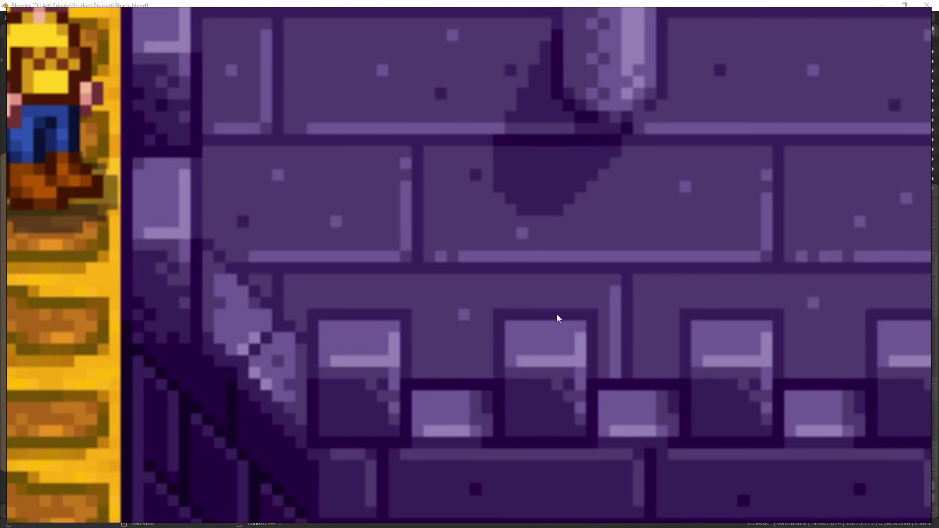
middle_click_drag(556, 316, 534, 271)
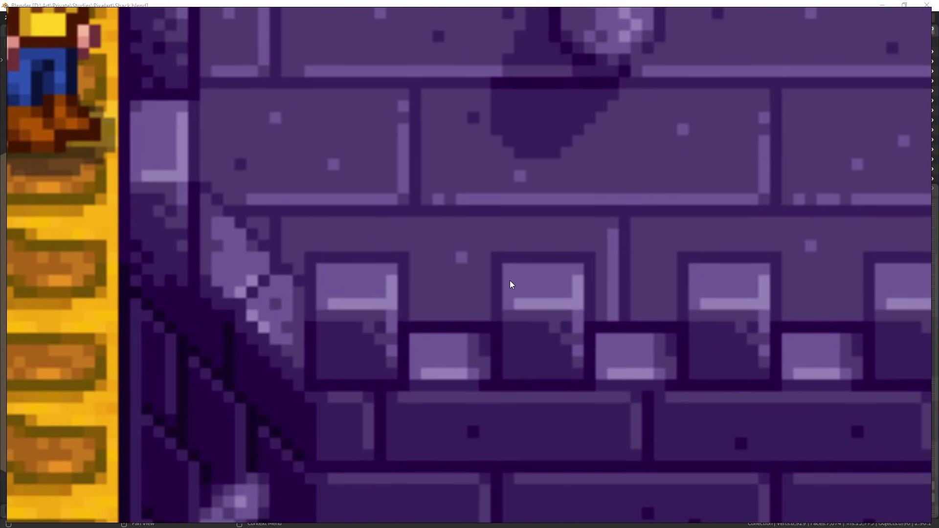
scroll(521, 298, "down", 5)
scroll(489, 328, "up", 5)
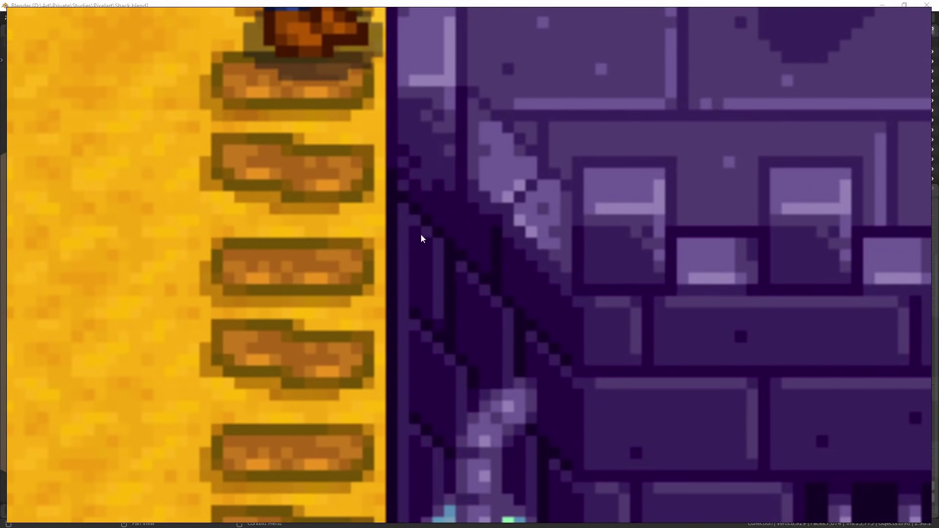
scroll(477, 300, "down", 8)
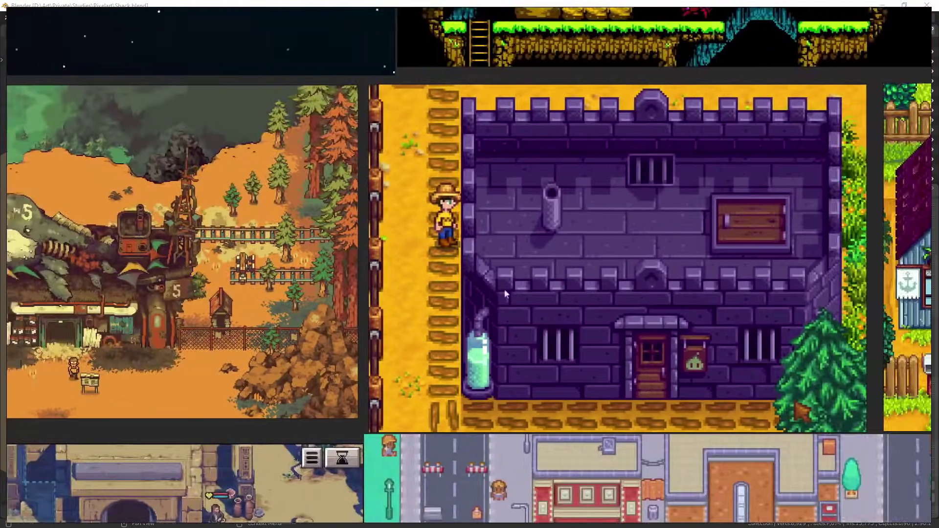
Examine the whale-topped building in the orange landscape reference and the snowy cabin in the Celeste screenshot.
middle_click_drag(117, 323, 653, 331)
scroll(386, 329, "up", 3)
scroll(653, 330, "up", 4)
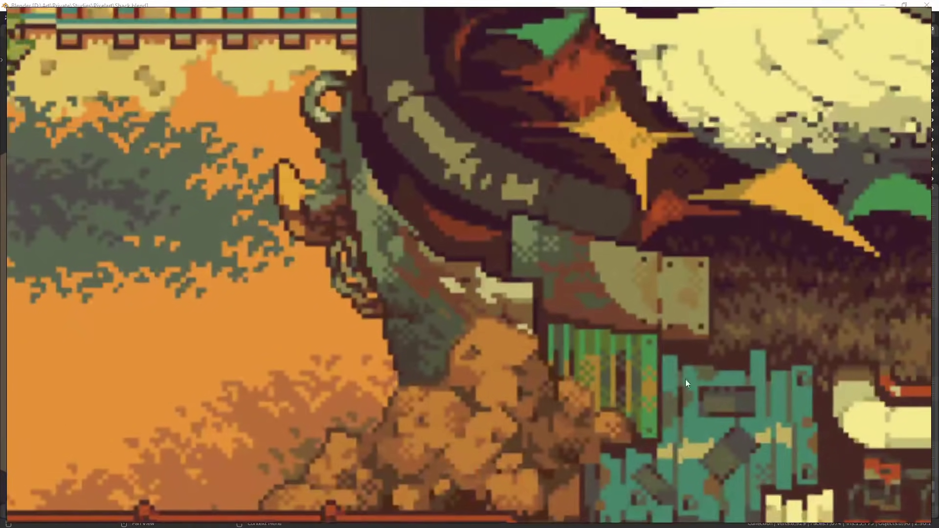
scroll(674, 371, "down", 6)
middle_click_drag(596, 85, 590, 351)
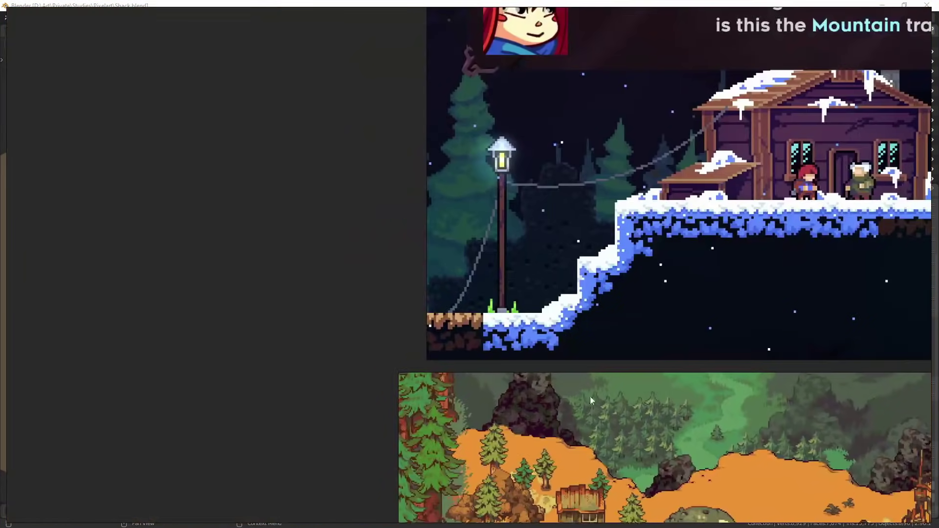
middle_click_drag(598, 227, 538, 389)
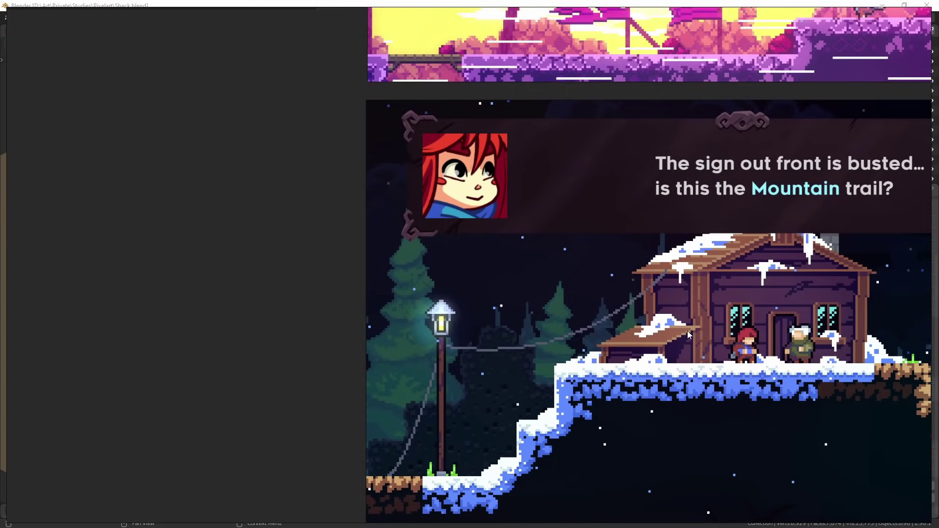
Examine the snow-covered roof and beams of the Celeste cabin and compare the screenshot with the surrounding references.
scroll(643, 287, "up", 6)
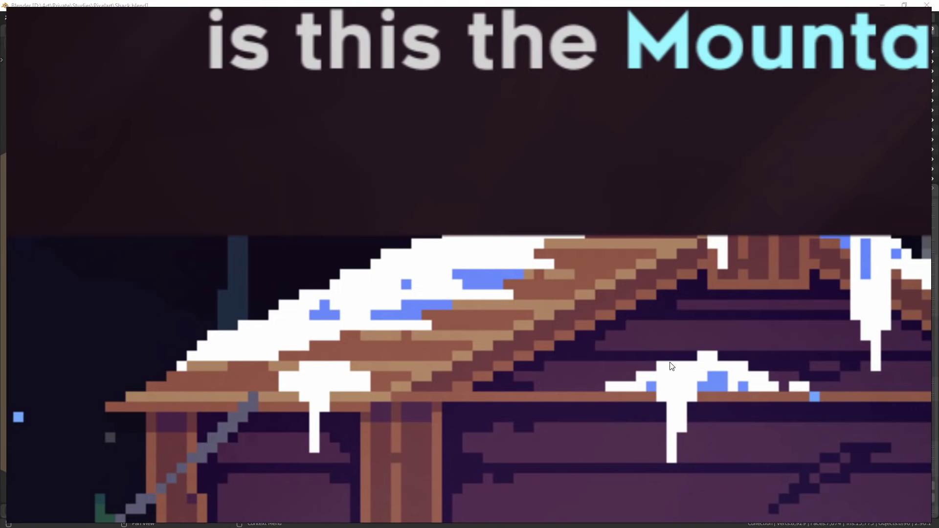
scroll(548, 368, "down", 6)
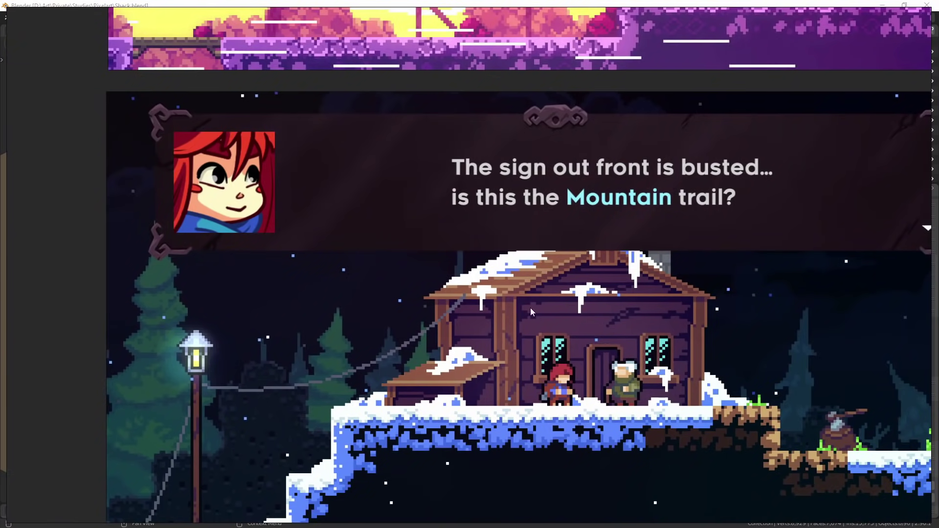
scroll(596, 325, "down", 5)
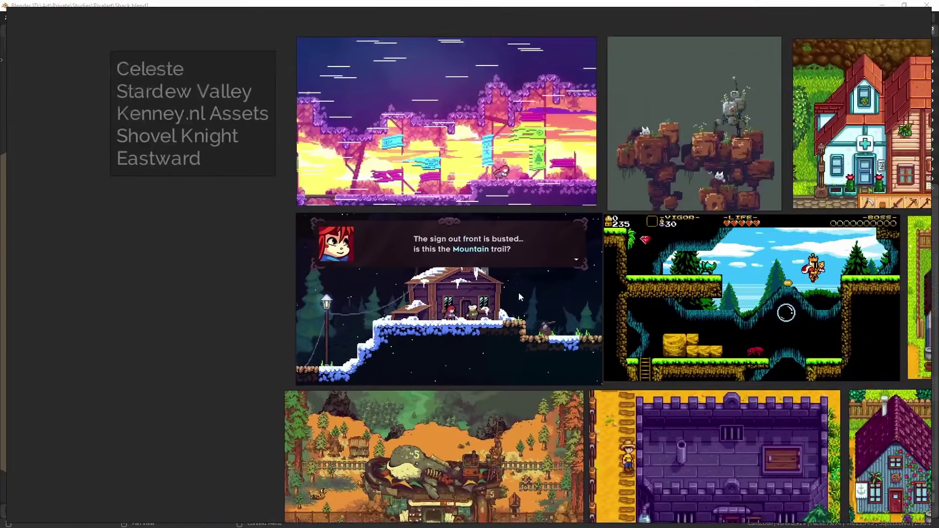
scroll(454, 309, "up", 5)
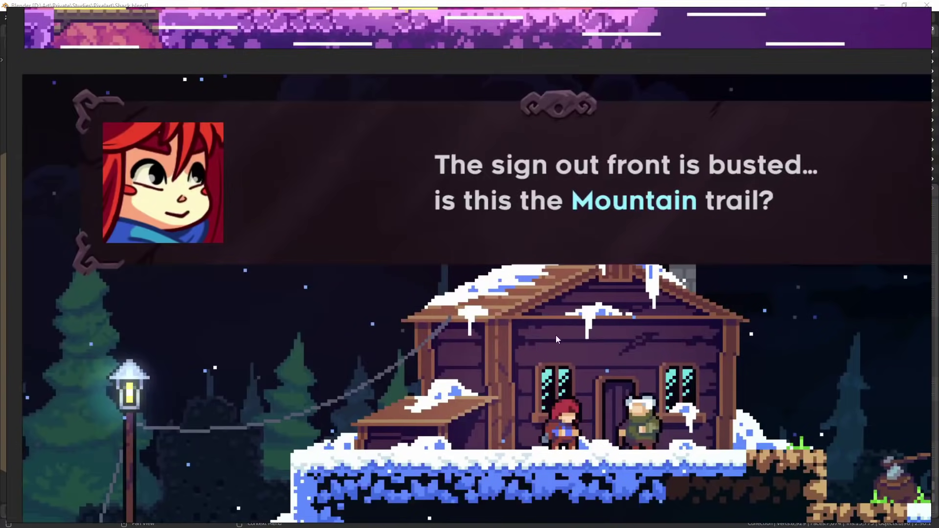
scroll(591, 335, "down", 3)
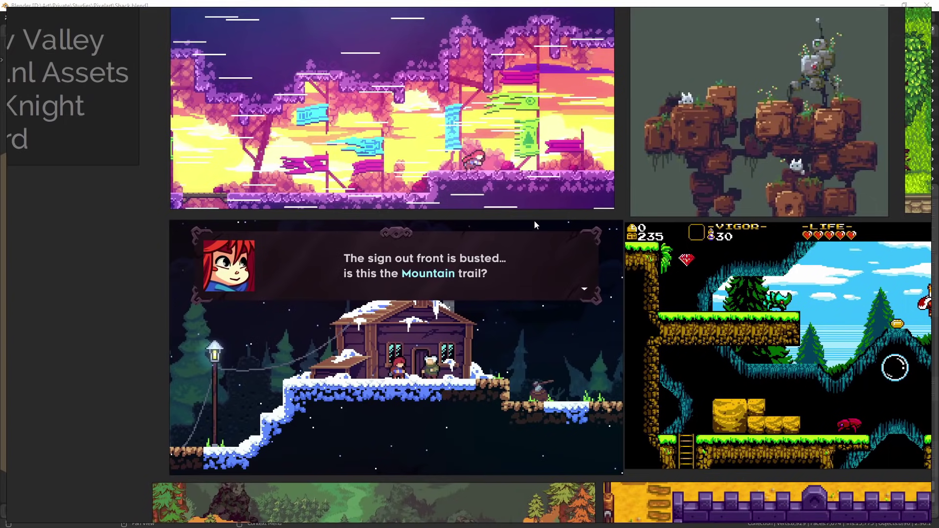
middle_click_drag(535, 220, 546, 306)
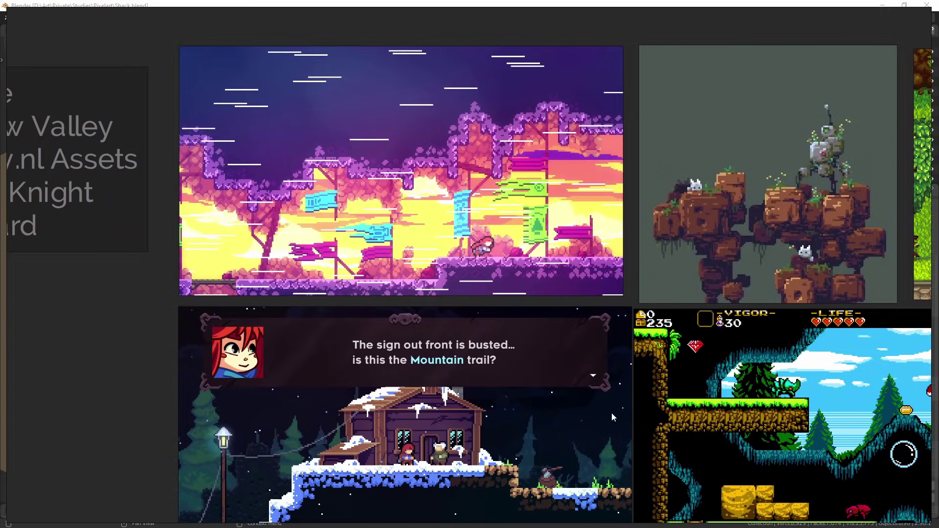
Examine the chain-link fence, red door and dithered shading around the whale-topped building in the orange landscape reference.
middle_click_drag(615, 415, 583, 139)
middle_click_drag(525, 434, 564, 218)
scroll(530, 290, "up", 5)
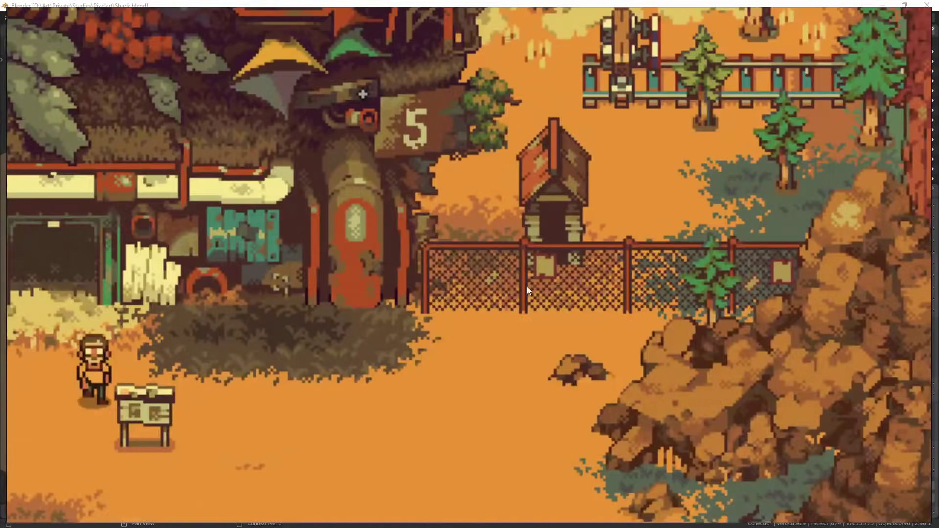
scroll(530, 289, "up", 5)
scroll(356, 218, "down", 2)
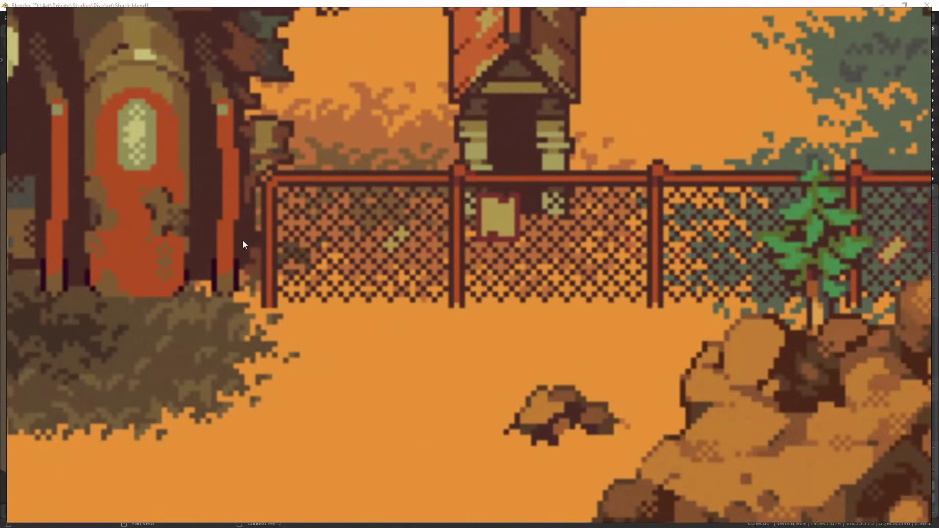
middle_click_drag(243, 240, 551, 384)
scroll(570, 330, "down", 3)
middle_click_drag(513, 225, 577, 273)
scroll(591, 351, "up", 4)
scroll(592, 351, "up", 1)
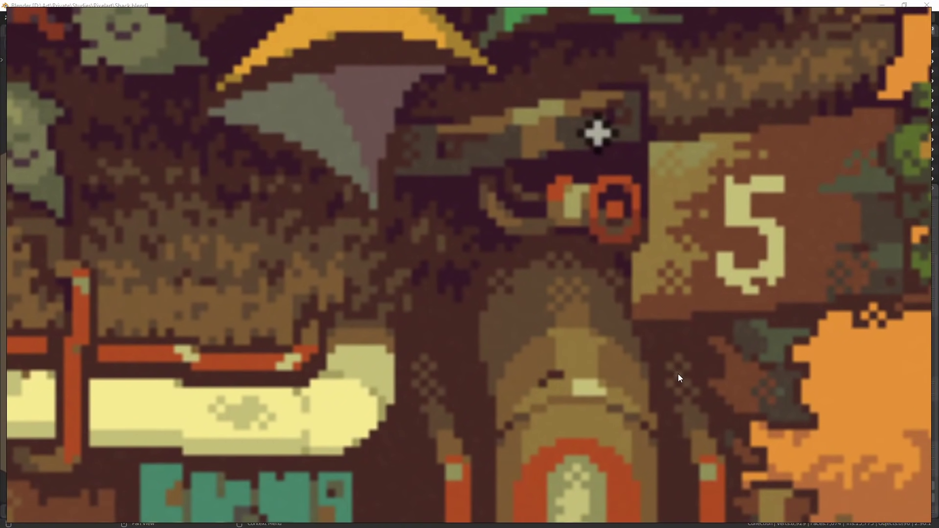
Compare the close-up dithering beside the whale building's number 5 sign with the full orange landscape composition.
scroll(678, 374, "down", 3)
scroll(648, 349, "up", 1)
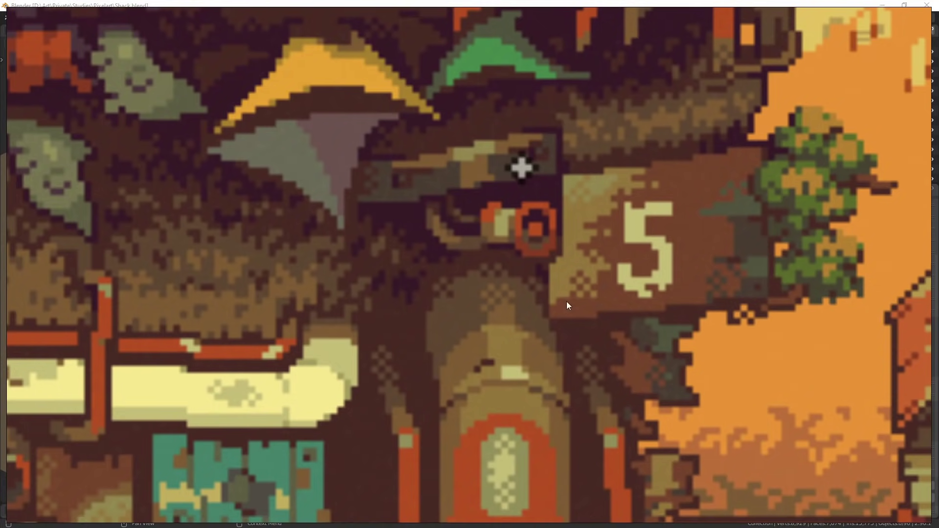
scroll(588, 312, "down", 3)
middle_click_drag(560, 350, 627, 319)
scroll(612, 339, "down", 3)
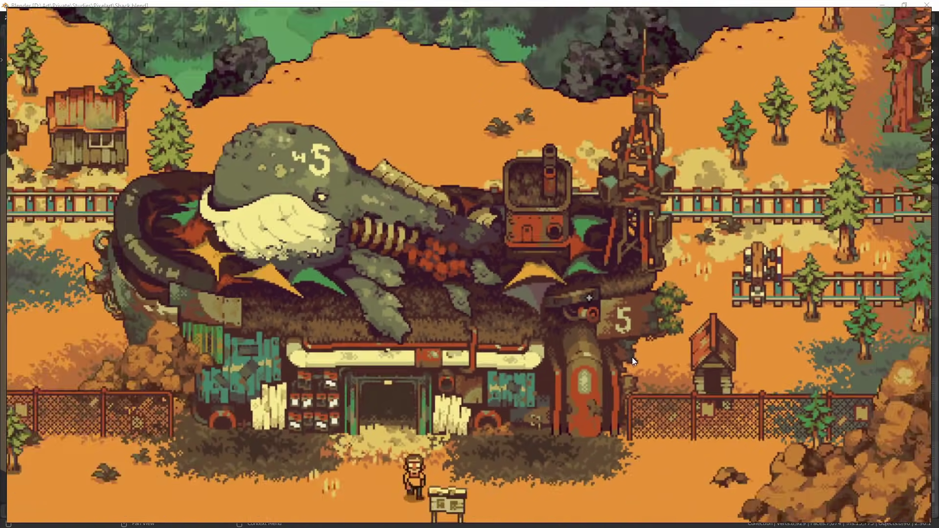
scroll(628, 331, "up", 5)
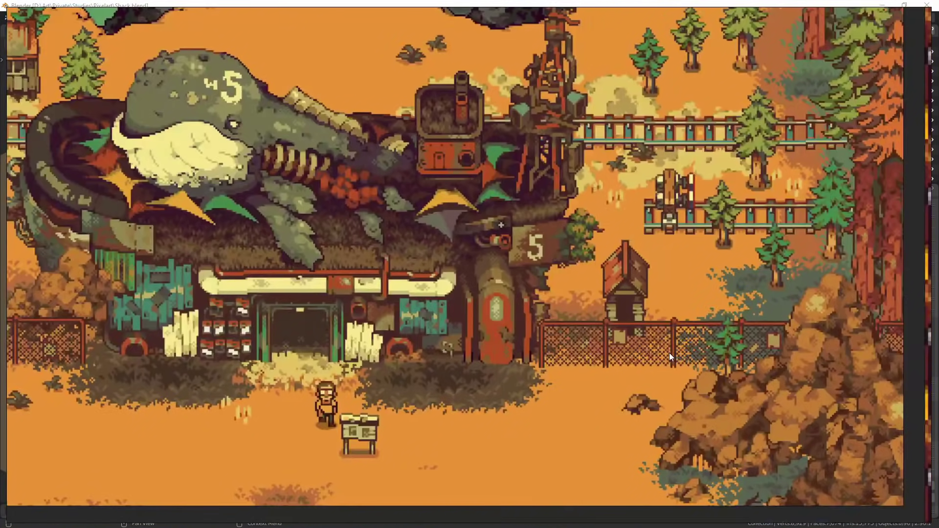
middle_click_drag(661, 345, 713, 352)
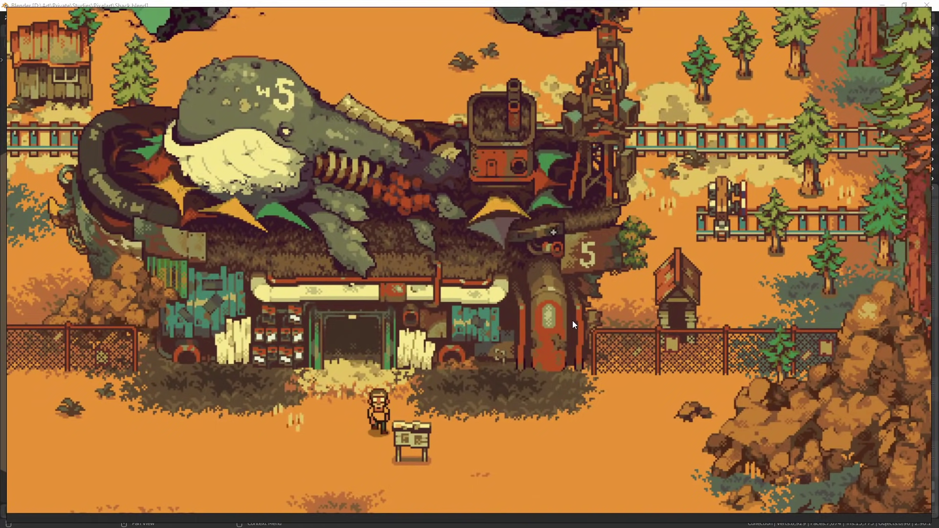
scroll(583, 361, "up", 4)
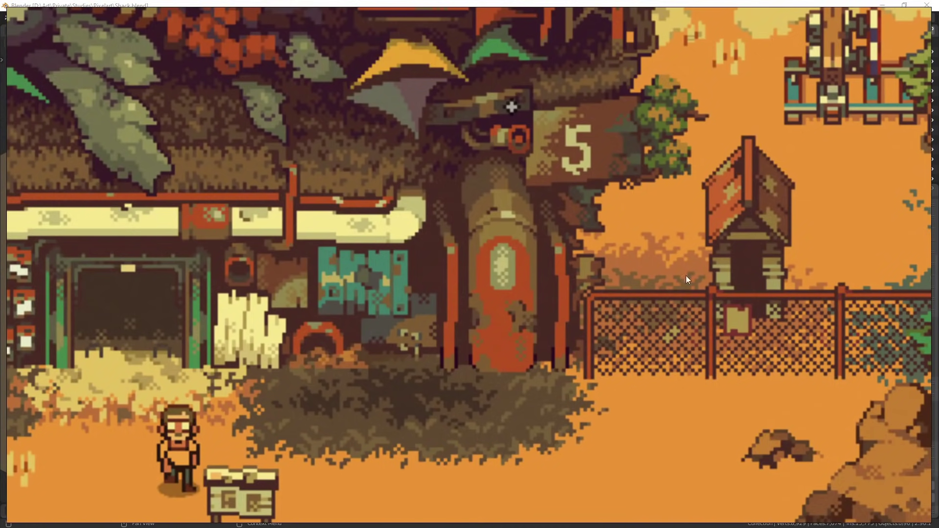
scroll(586, 300, "down", 5)
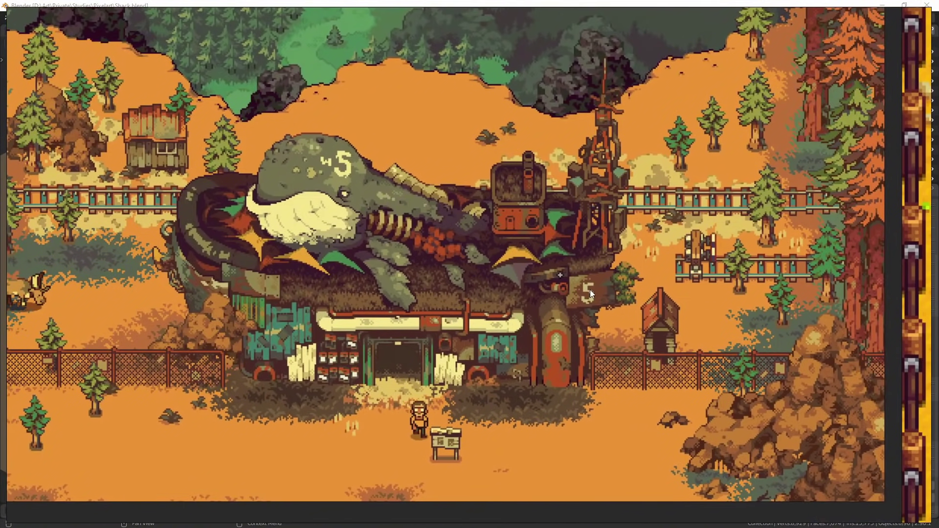
middle_click_drag(590, 290, 637, 306, "shift")
scroll(614, 299, "down", 2)
scroll(654, 308, "up", 1)
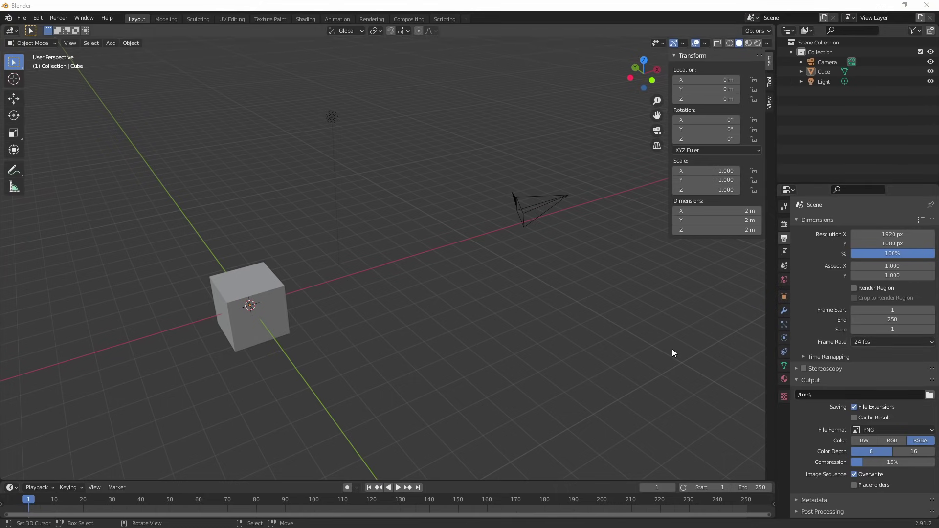
Delete the default light from the new scene, keeping the cube and the camera.
middle_click_drag(560, 340, 564, 299)
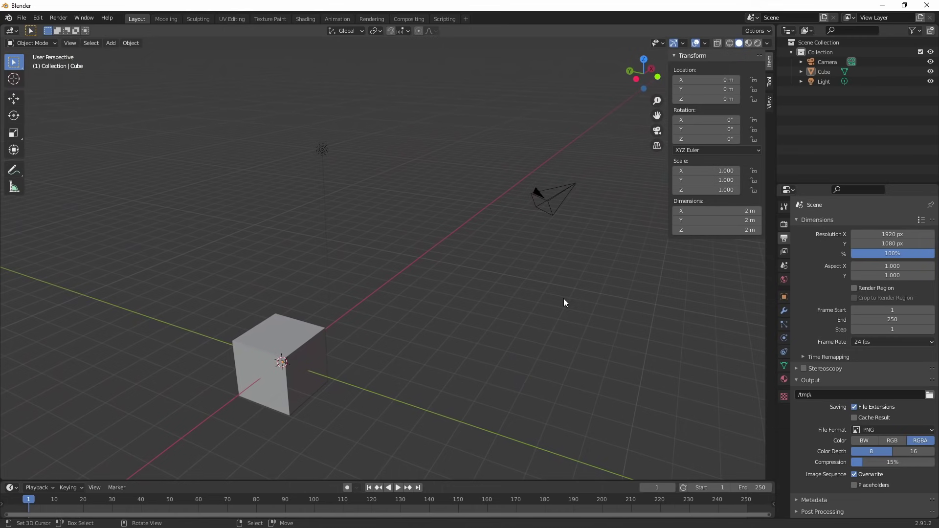
middle_click_drag(528, 269, 554, 231)
left_click(329, 154)
key("Delete")
Change the scene camera's lens type from Perspective to Orthographic.
left_click(558, 215)
left_click(785, 338)
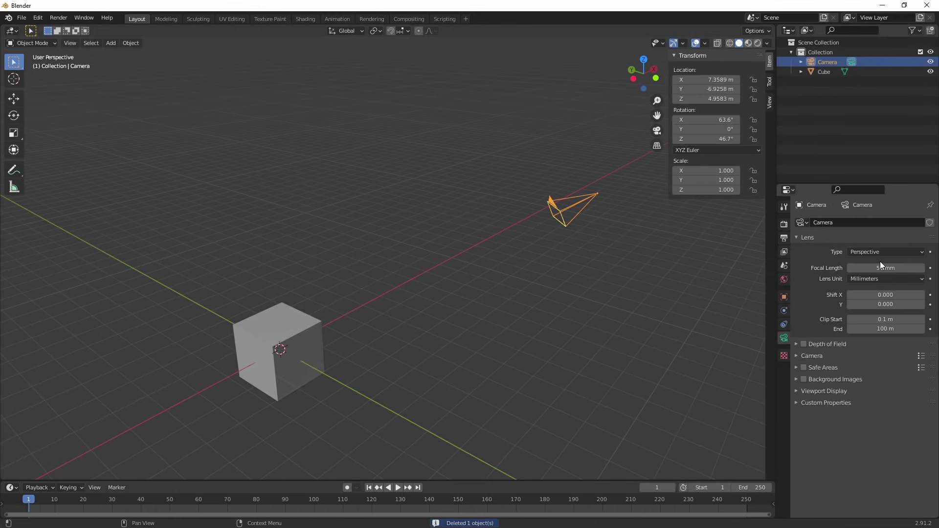
left_click(882, 253)
left_click(883, 275)
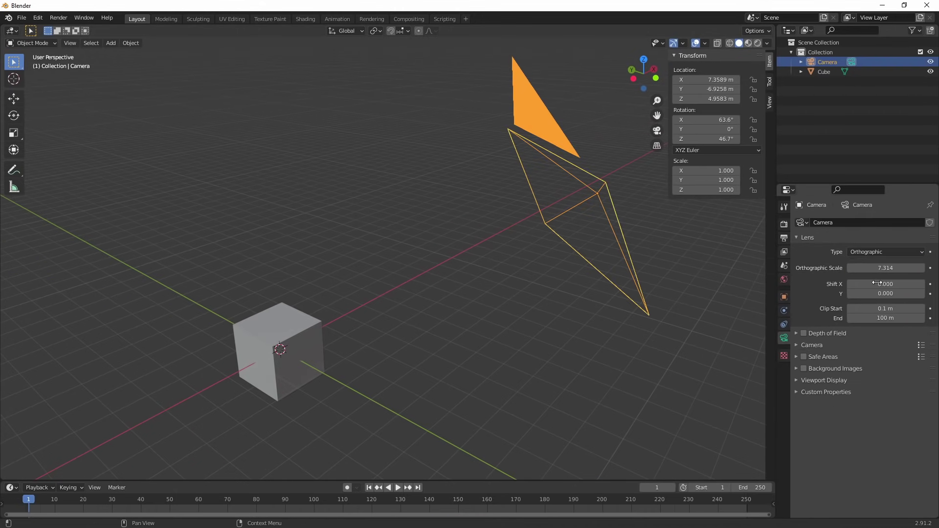
Set the render output resolution to 200 px in both X and Y.
left_click(784, 225)
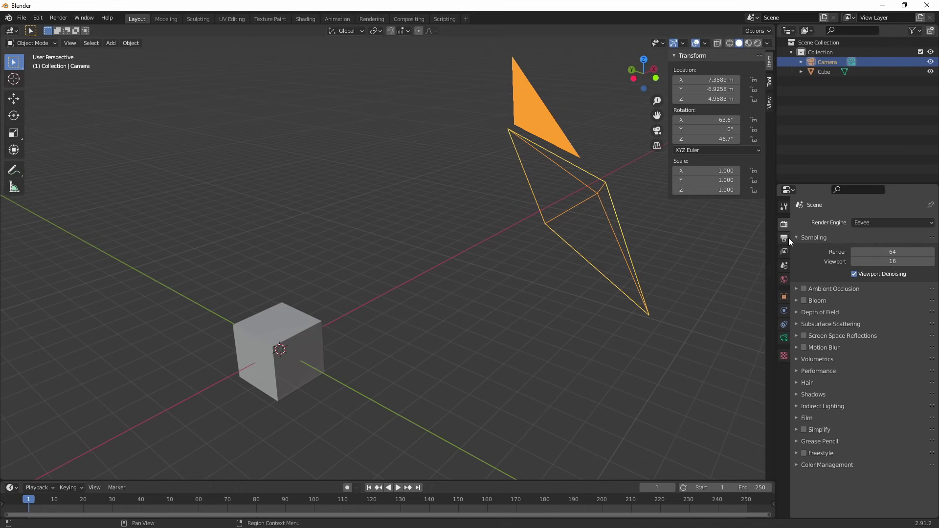
left_click(785, 238)
left_click_drag(886, 236, 887, 243)
type("200")
key("Return")
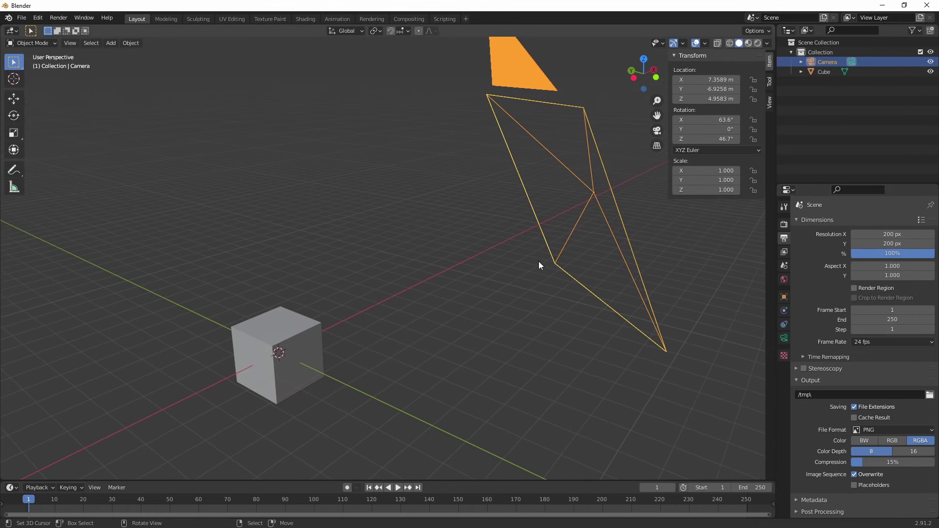
Clear the camera's rotation and rotate it 60° around the X axis.
key("alt+r")
key("KP_3")
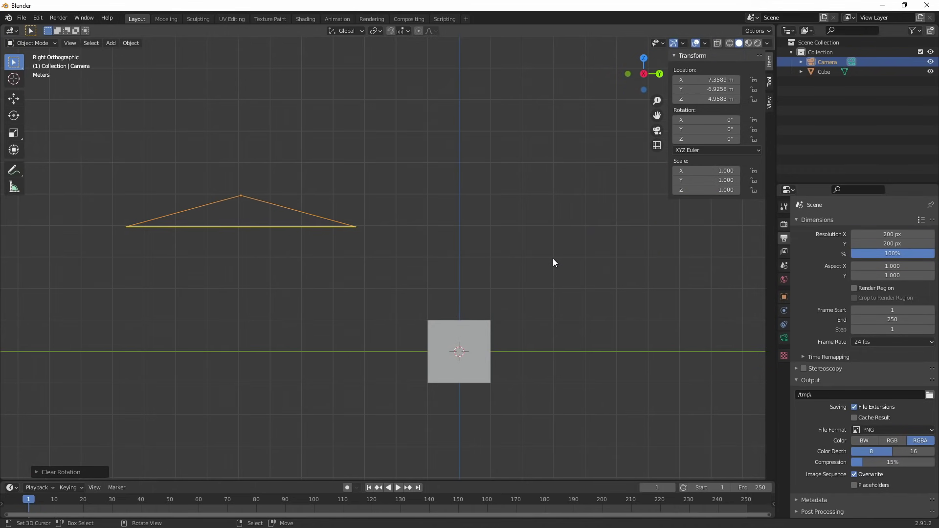
key("r")
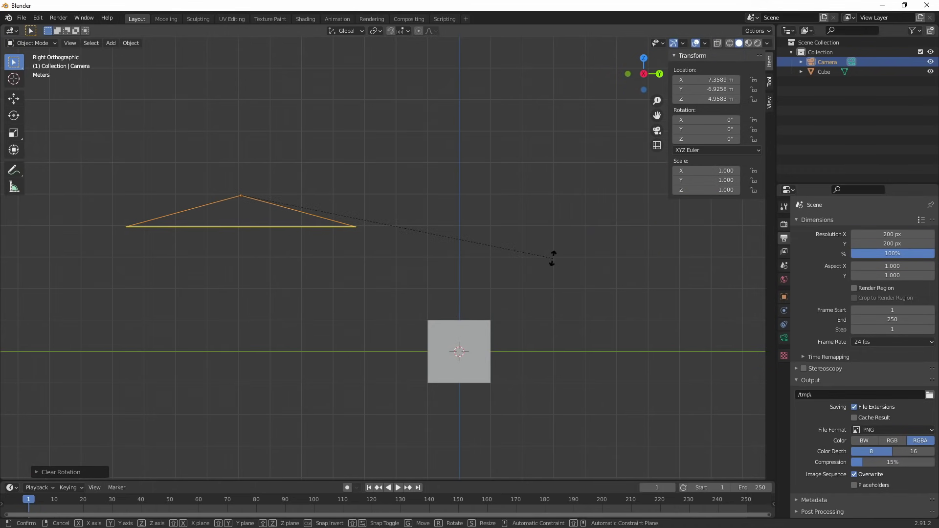
key("x")
key("6")
key("0")
key("Return")
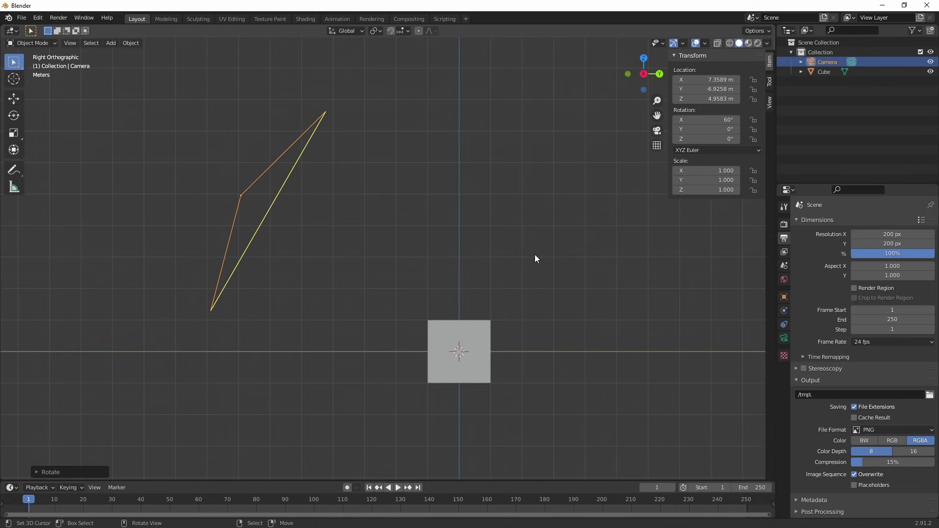
Rotate the camera from the top view by -45° so its Z rotation is 45° and it faces the cube.
middle_click_drag(532, 255, 495, 279)
middle_click_drag(404, 292, 271, 239)
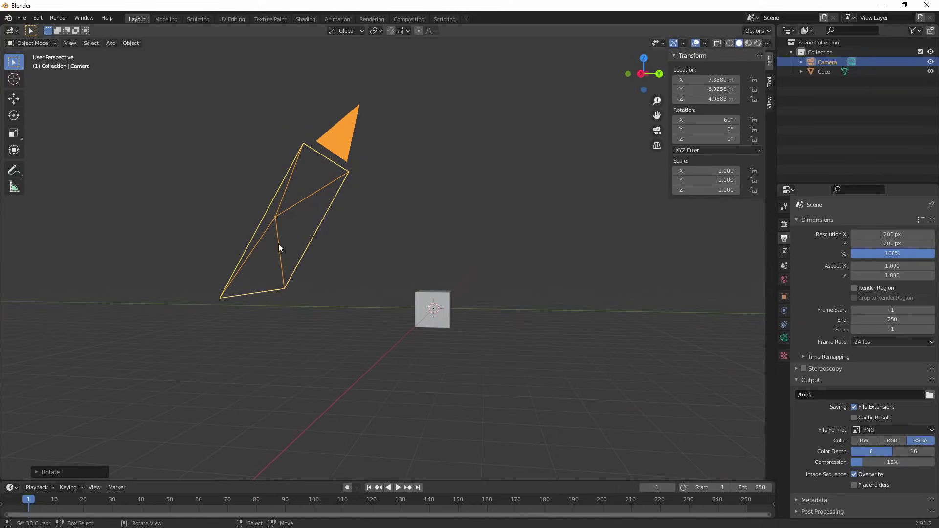
key("KP_7")
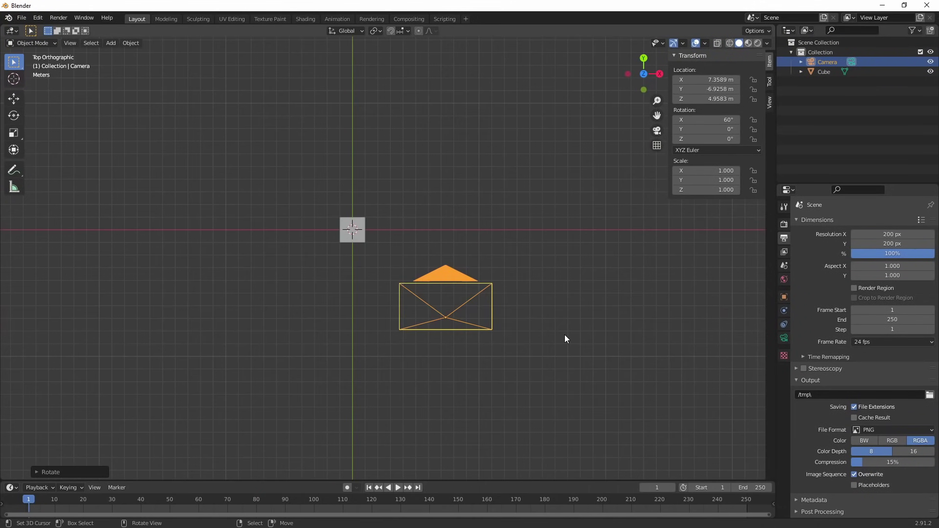
type("r45")
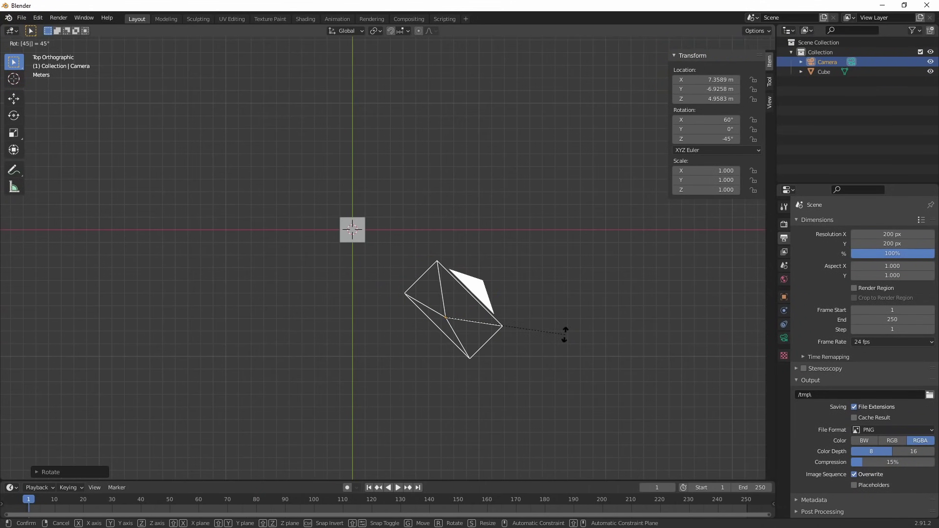
key("Escape")
type("r-45")
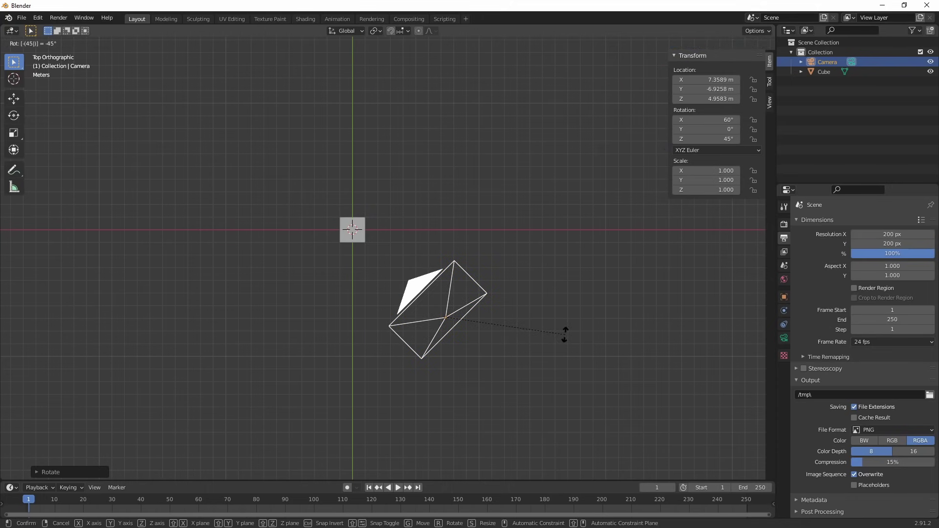
key("Return")
Look through the camera and move it so the cube sits near the centre of the frame.
key("KP_0")
key("KP_0")
key("g")
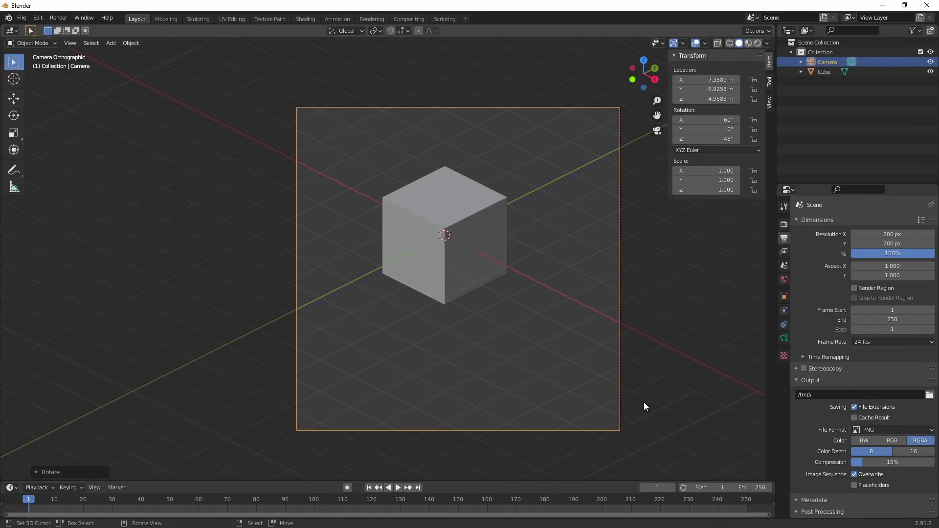
left_click(637, 368)
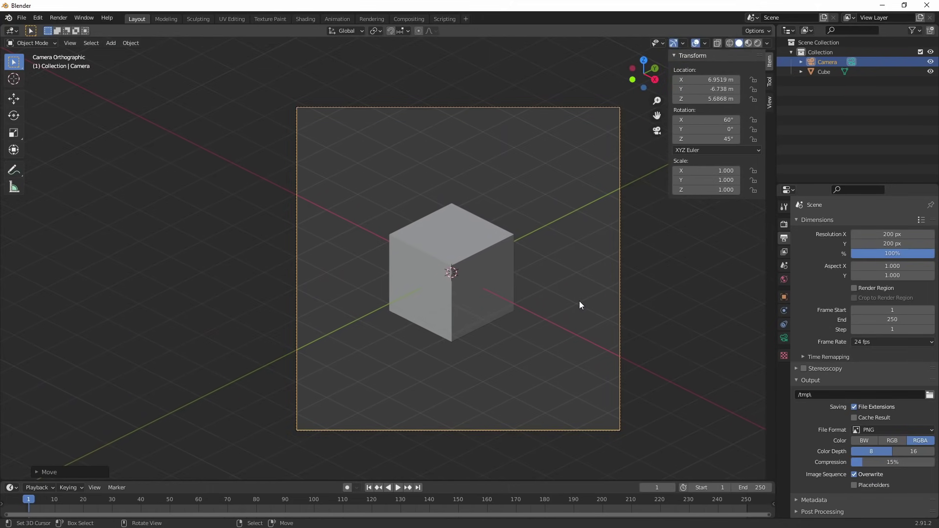
Examine the slopes of the cube's bottom and top edges and its front corner through the orthographic camera.
scroll(494, 299, "up", 3)
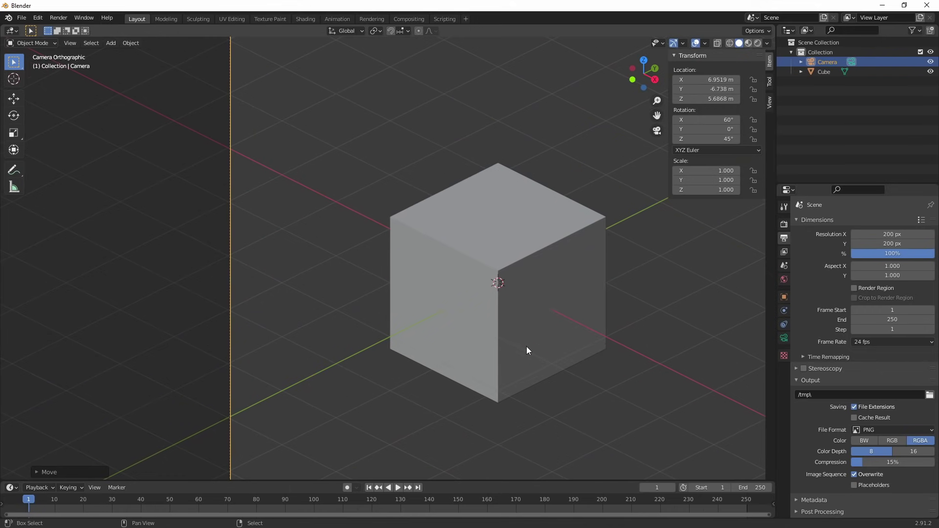
middle_click_drag(538, 345, 517, 286, "shift")
scroll(511, 264, "up", 4)
middle_click_drag(508, 231, 464, 240, "shift")
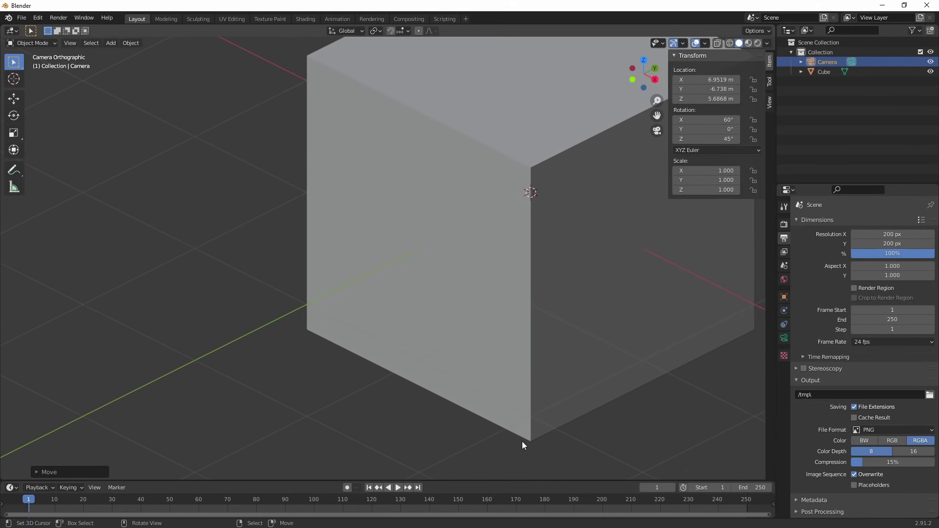
middle_click_drag(551, 245, 510, 393, "shift")
scroll(532, 372, "up", 4)
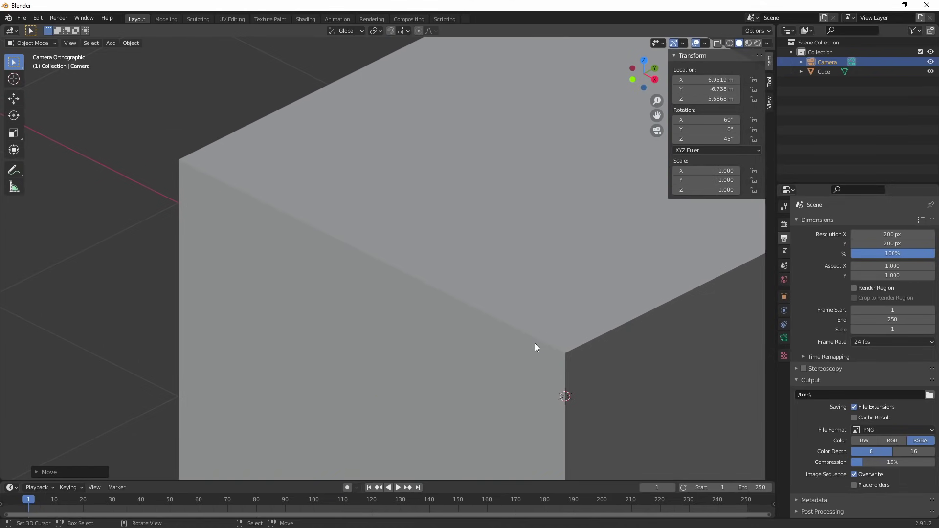
middle_click_drag(585, 361, 445, 321, "shift")
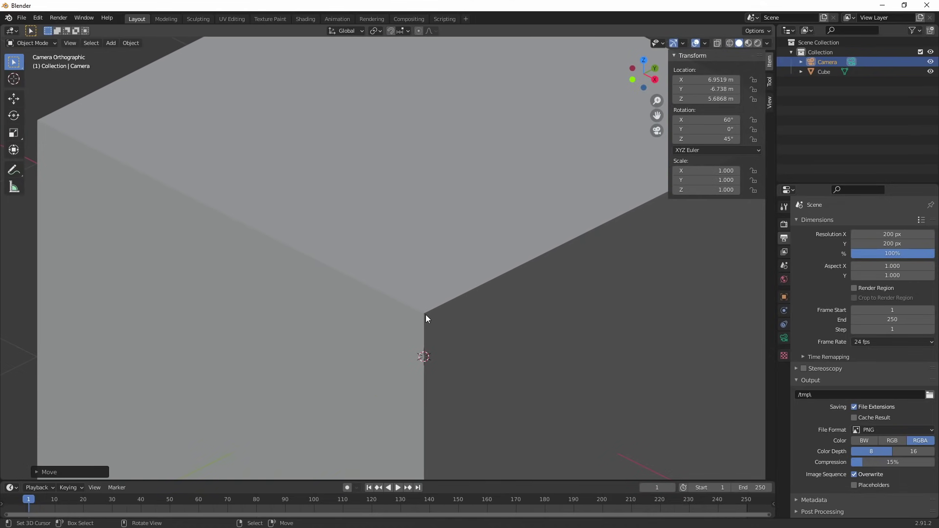
scroll(427, 284, "down", 10)
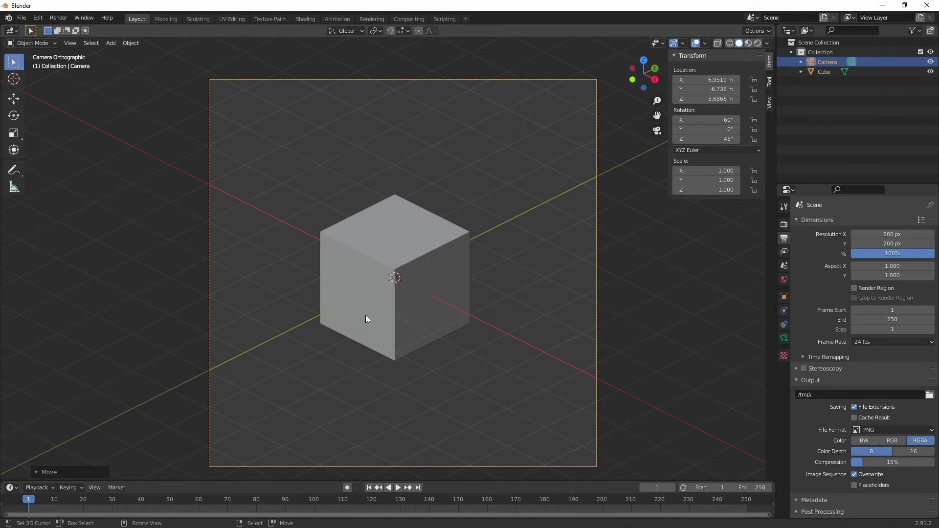
Set the camera's X rotation to 45° to test a steeper viewing angle on the cube.
scroll(479, 358, "up", 10)
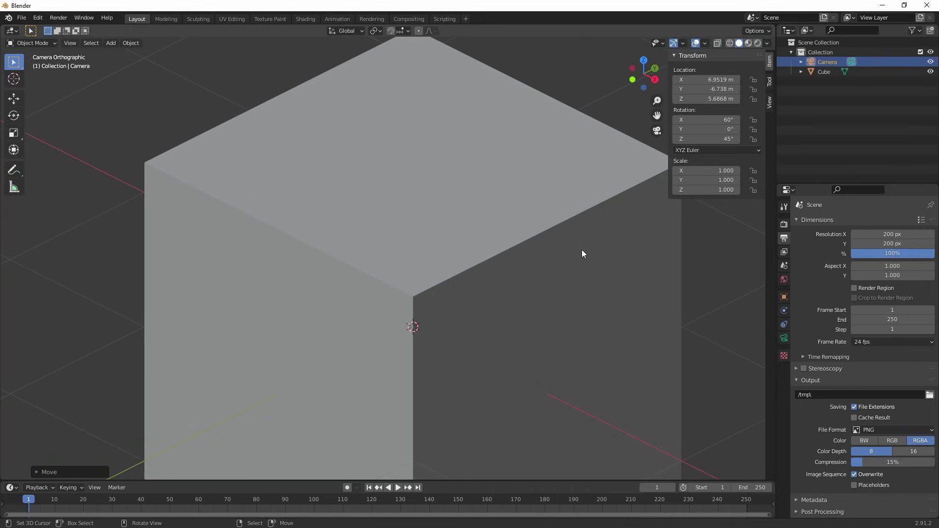
scroll(635, 279, "down", 8)
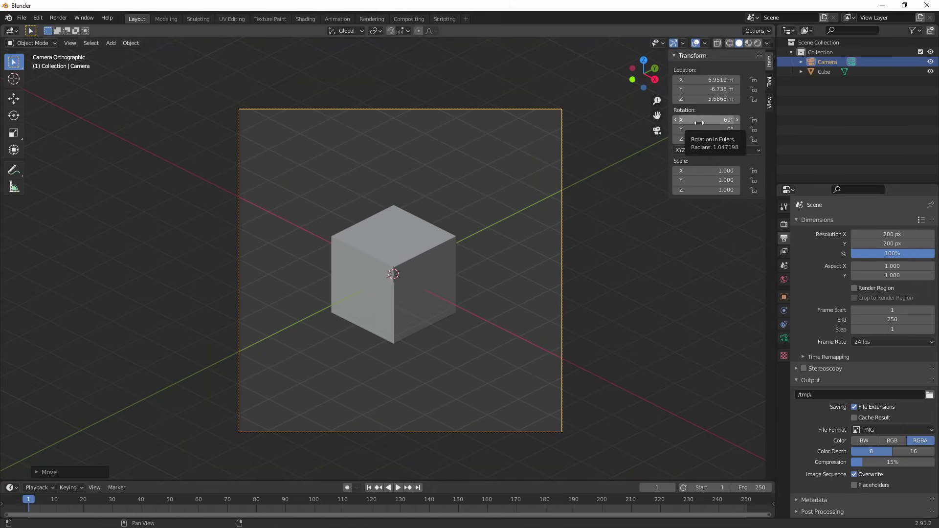
left_click(700, 121)
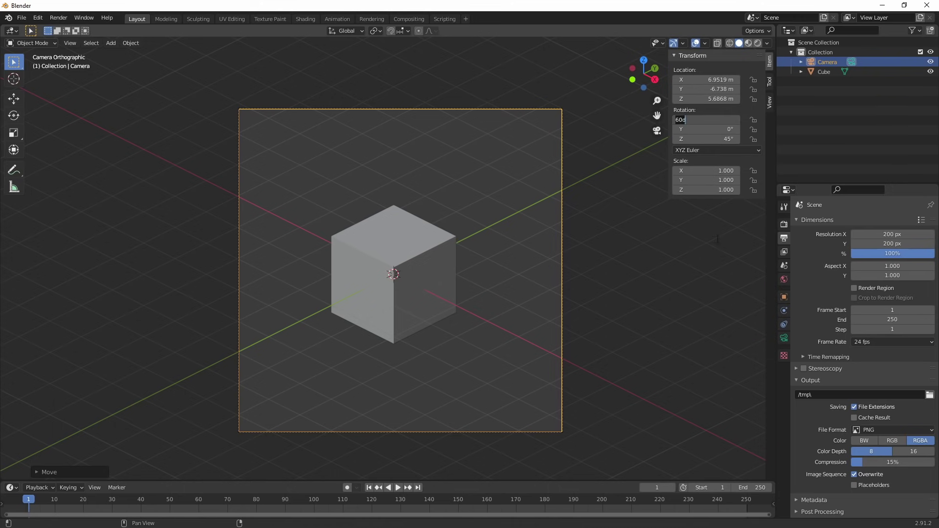
key("BackSpace")
key("BackSpace")
key("BackSpace")
type("45")
key("Return")
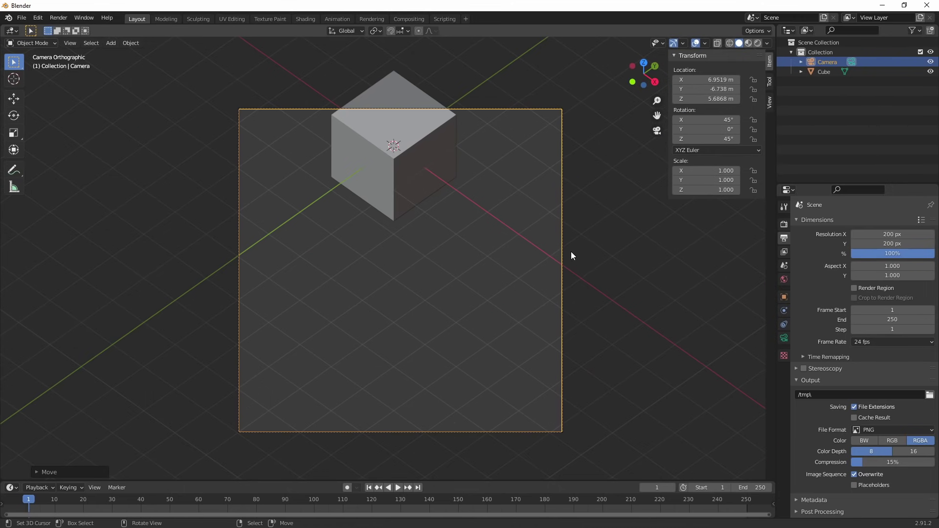
Set the camera's X rotation to 90-22.5 and inspect the cube's edges at that angle.
double_click(712, 118)
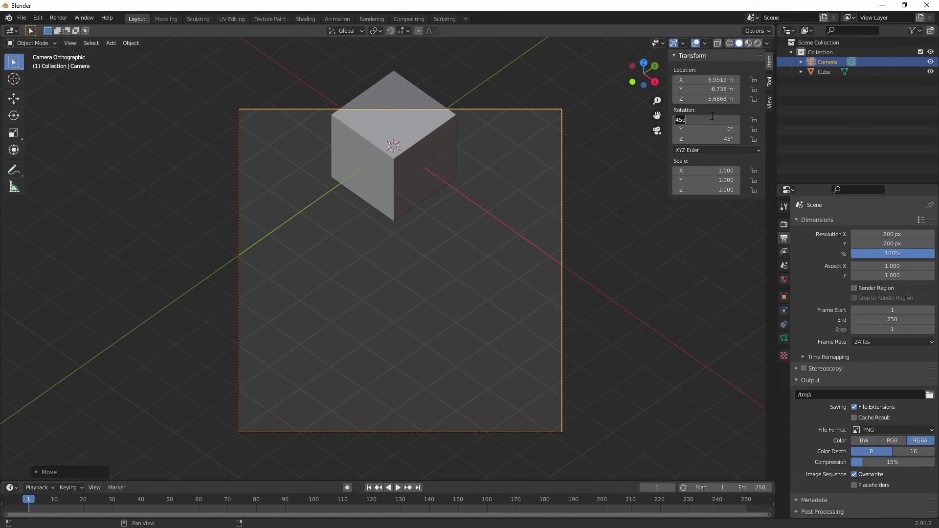
type("90-22.5")
key("Return")
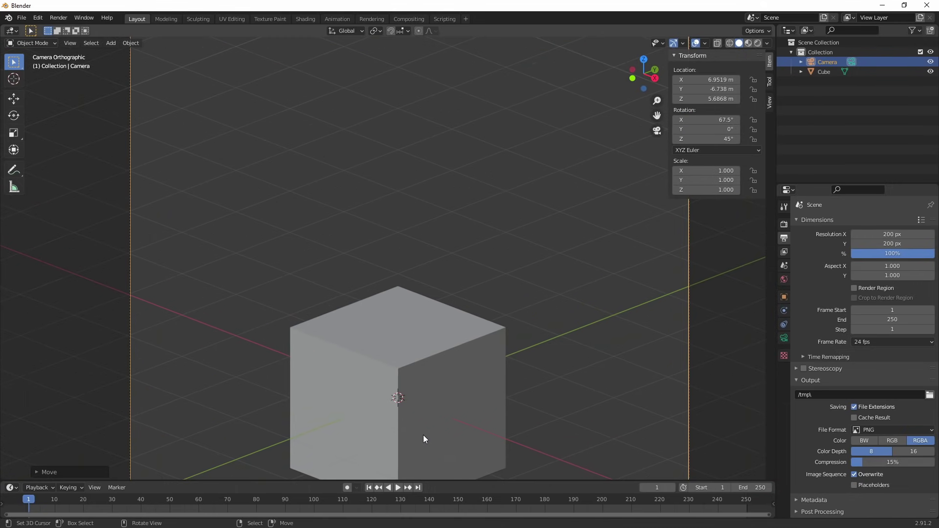
scroll(424, 435, "up", 4)
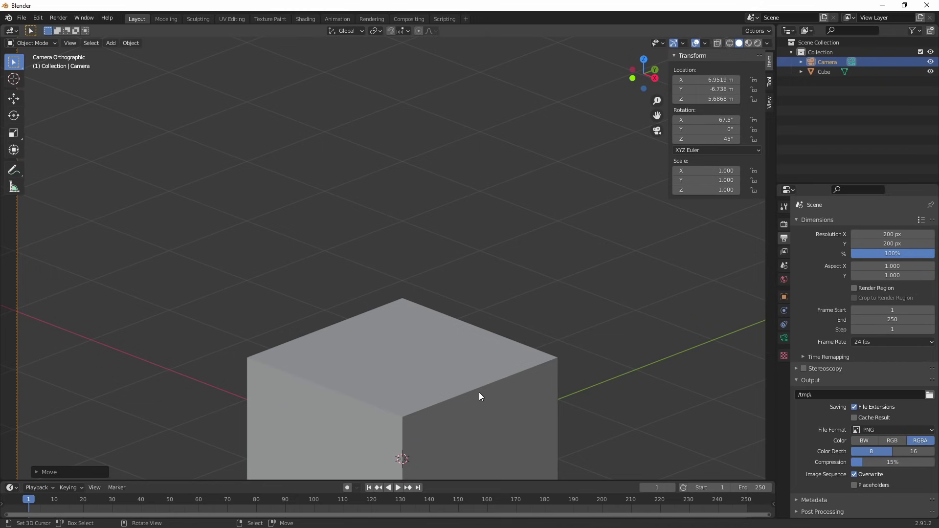
scroll(490, 392, "down", 4)
middle_click_drag(571, 390, 595, 372, "shift")
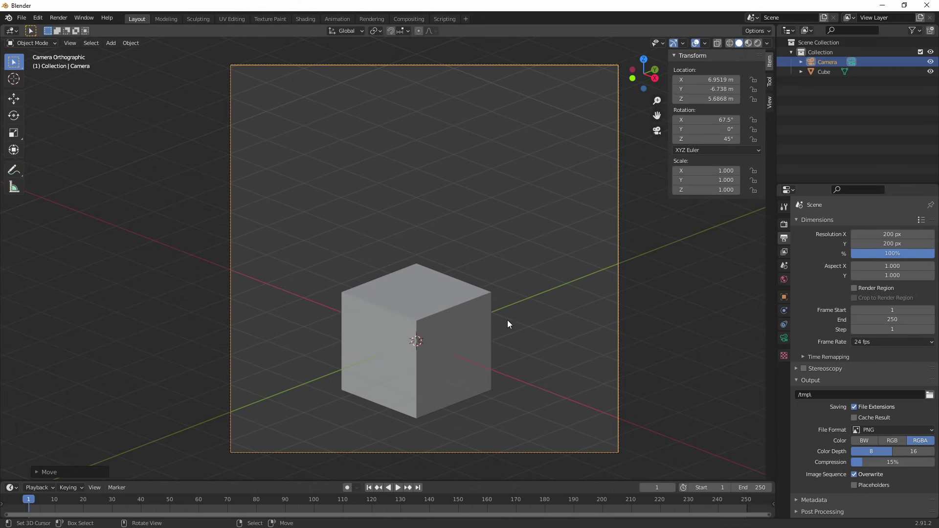
Set the camera's X rotation back to 60°.
scroll(513, 325, "down", 3)
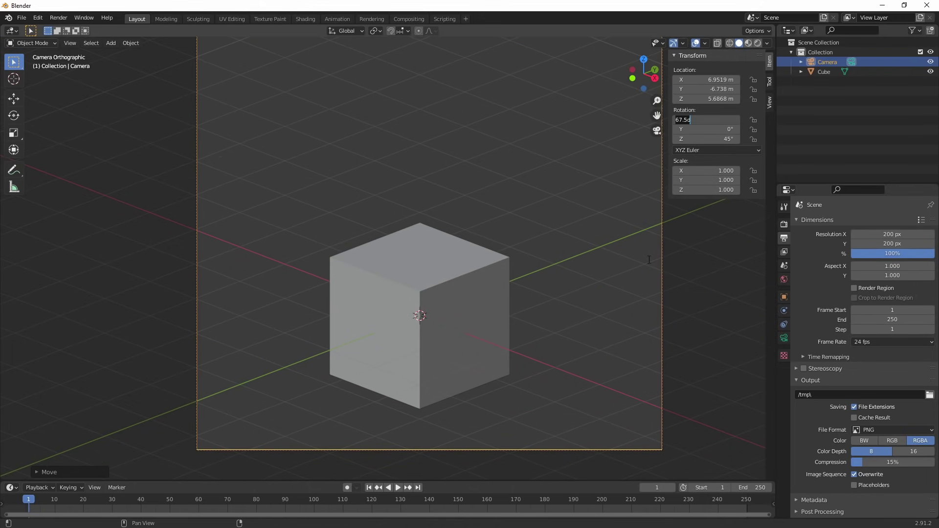
type("60")
key("Return")
scroll(478, 322, "down", 3)
middle_click_drag(477, 322, 478, 371, "shift")
scroll(477, 370, "up", 1)
scroll(490, 357, "up", 1)
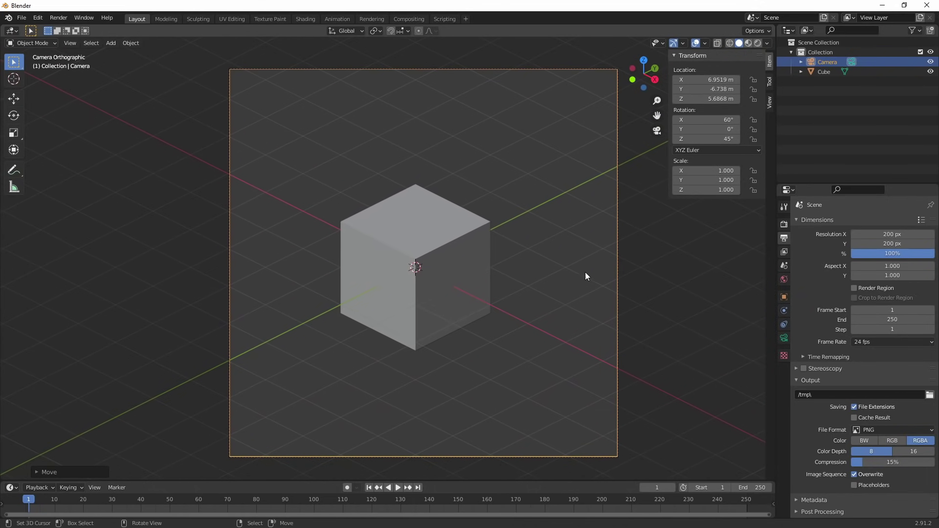
middle_click_drag(492, 244, 514, 233, "shift")
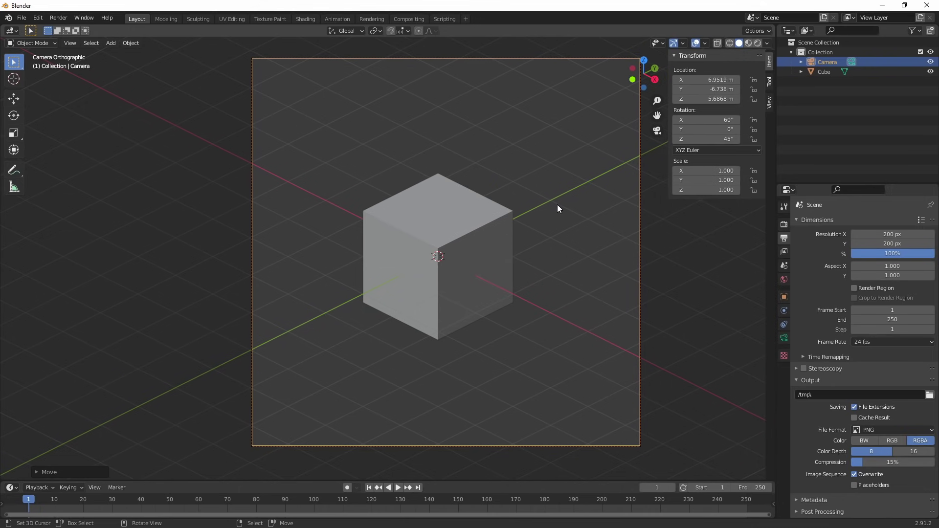
middle_click_drag(589, 274, 591, 265, "shift")
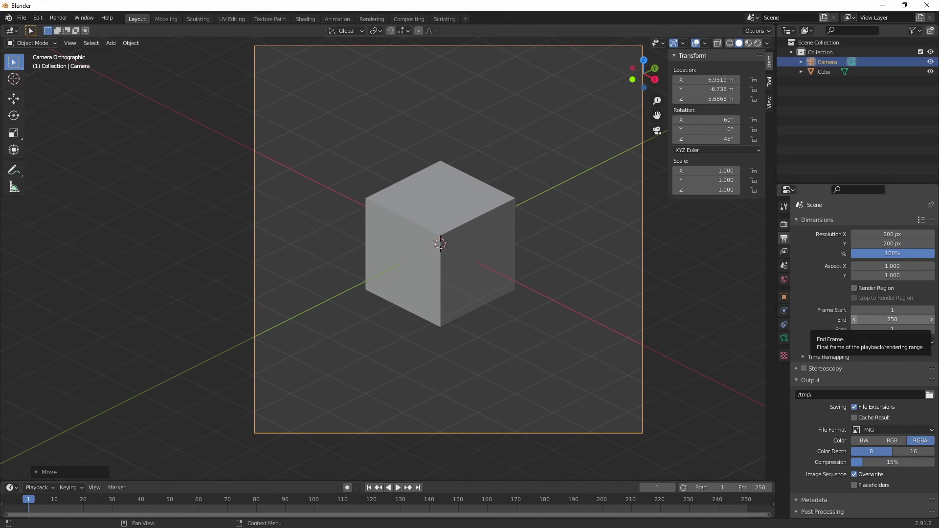
Set the Eevee render sampling to 1 sample.
scroll(598, 313, "up", 2)
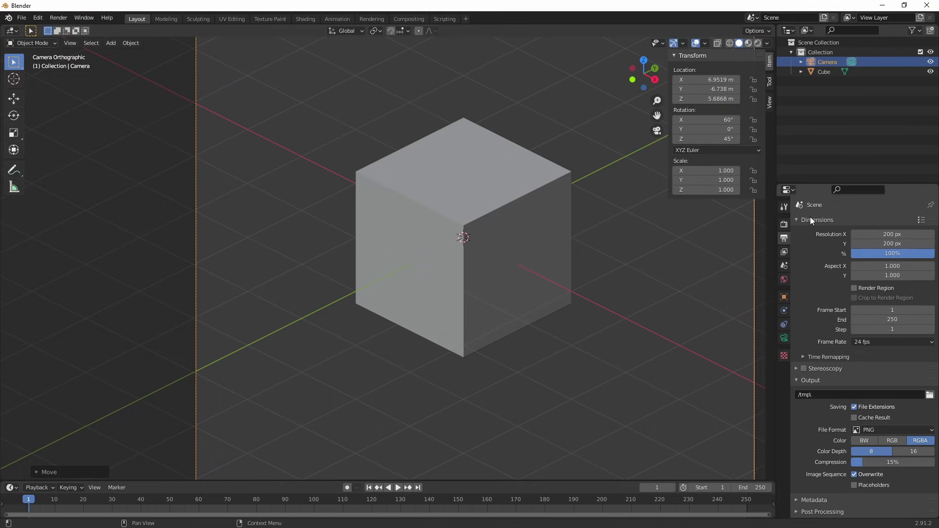
left_click(785, 225)
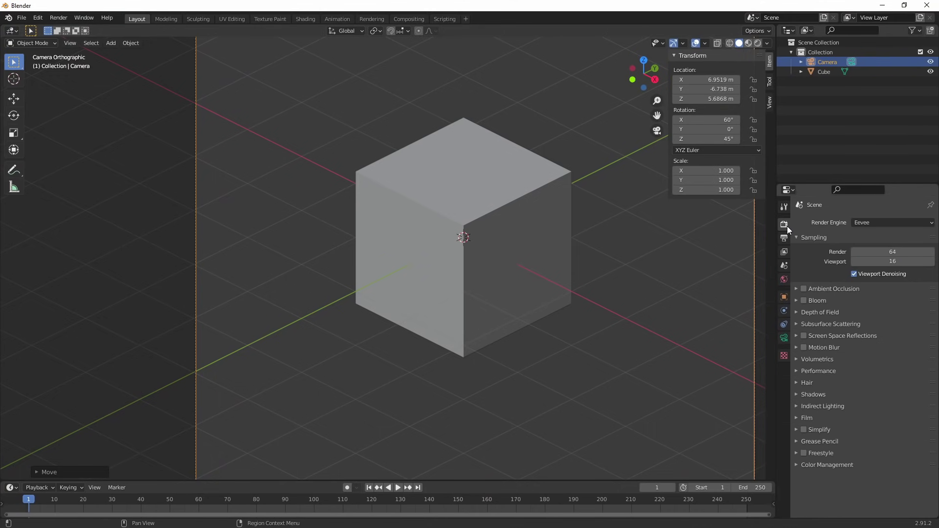
scroll(622, 232, "down", 3)
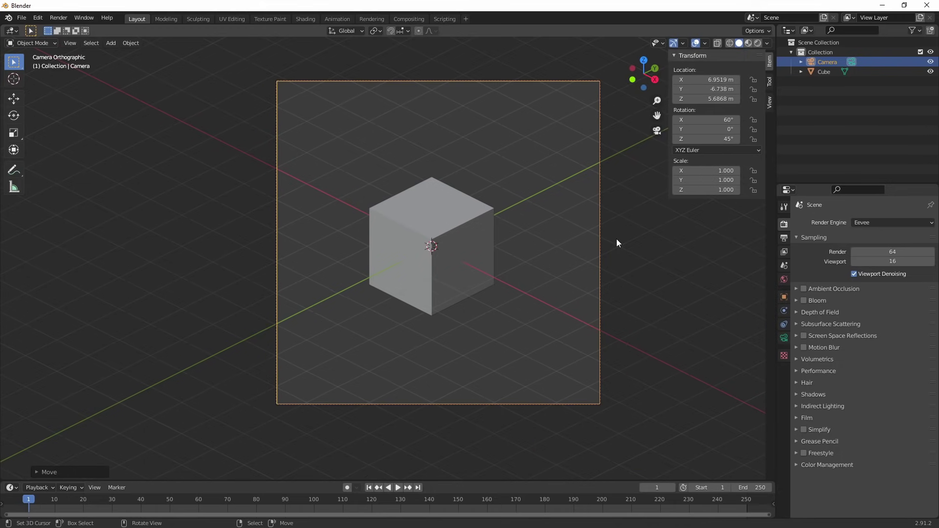
scroll(585, 250, "up", 4)
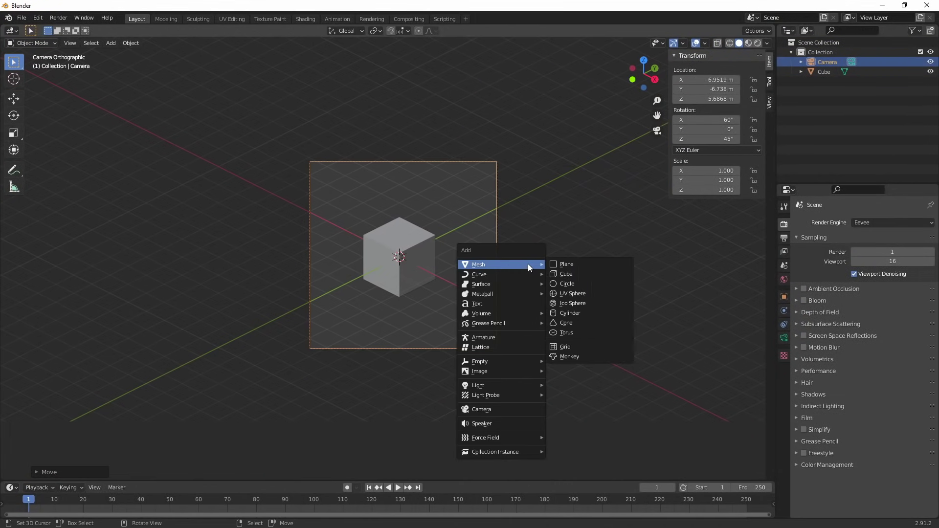
Add a sun light and move it up above the cube, to a height of about 5.8 m.
mouse_move(511, 387)
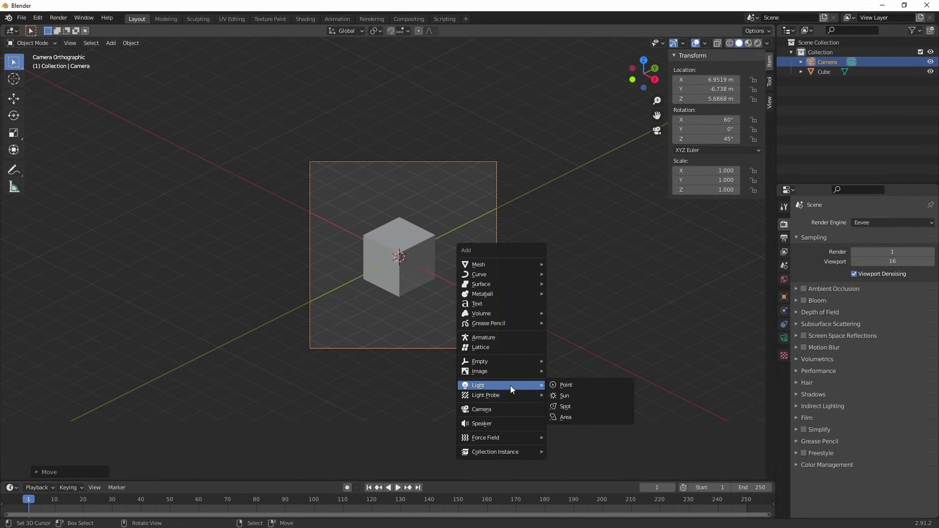
left_click(577, 394)
middle_click_drag(577, 394, 540, 395)
key("g")
left_click(434, 181)
Rotate the sun to about 33.5°, -19.9° and -10.8° so it shines on the cube, checking through the camera in rendered shading.
key("r")
left_click(582, 276)
key("KP_0")
left_click(760, 44)
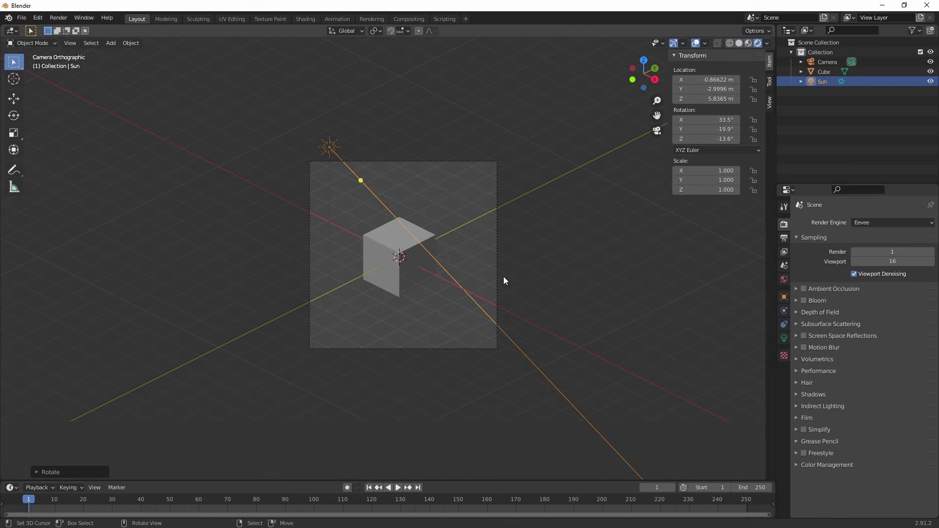
scroll(519, 286, "up", 4)
key("r")
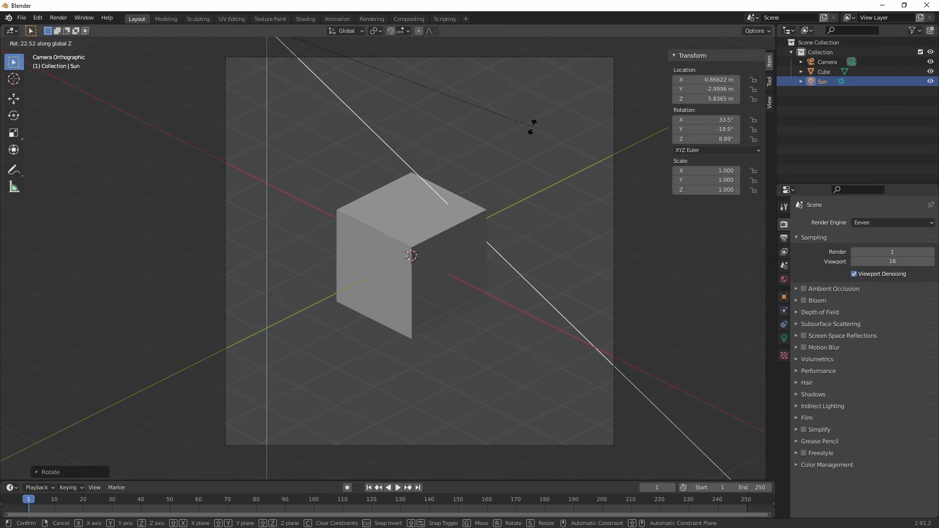
left_click(547, 267)
Set the sun light's strength to 3 and render the image from the camera.
left_click(785, 339)
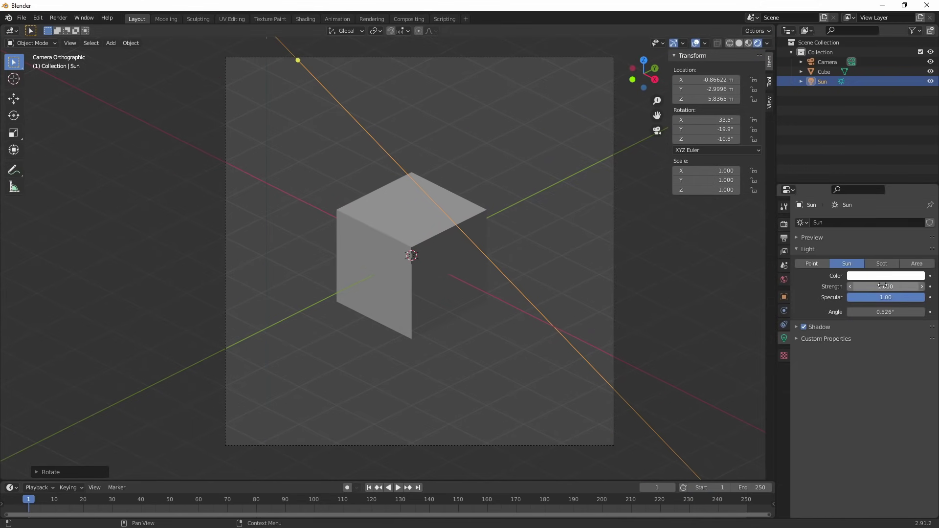
left_click(897, 287)
type("3")
key("Return")
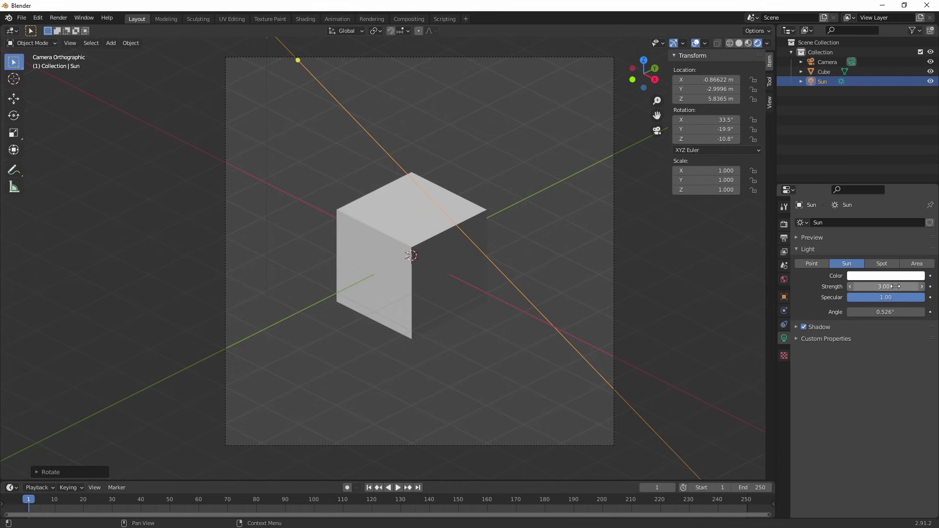
scroll(572, 245, "down", 3)
middle_click_drag(570, 246, 578, 307, "shift")
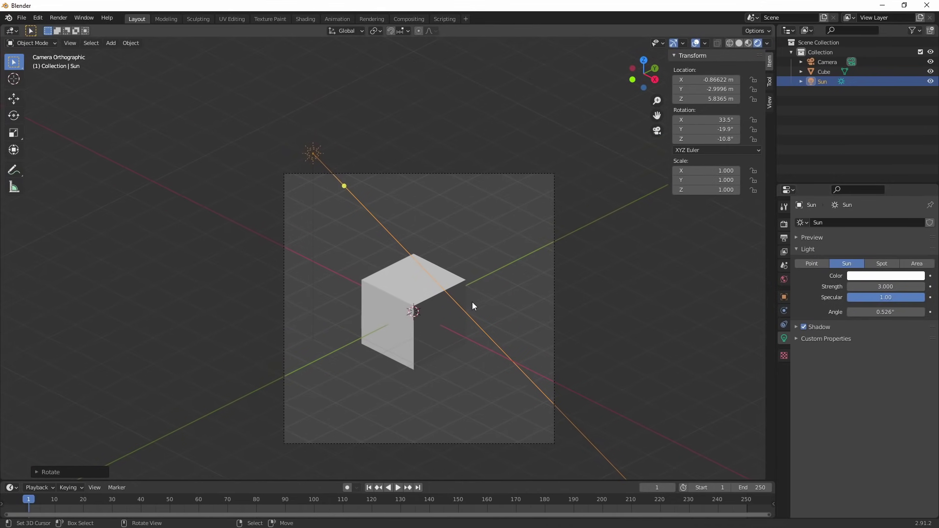
key("F12")
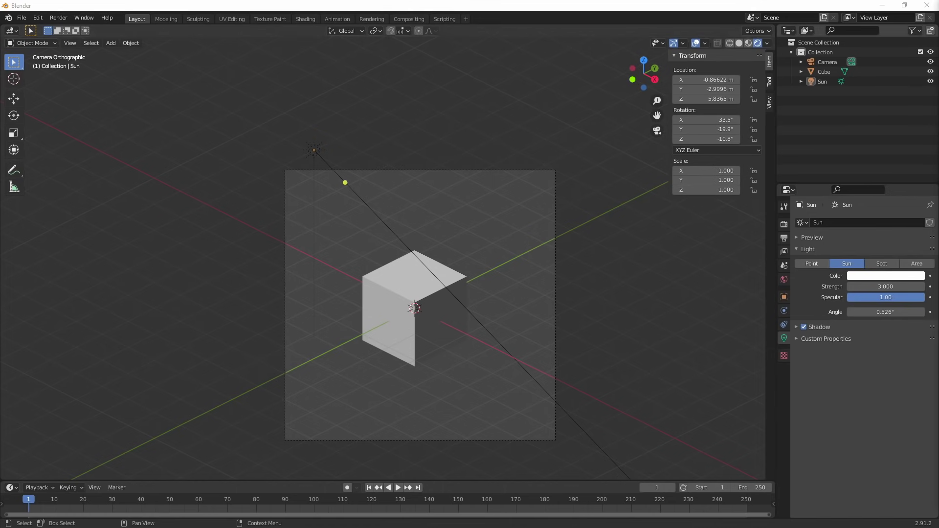
Set the render's Film filter size to 0.20 px.
left_click(784, 225)
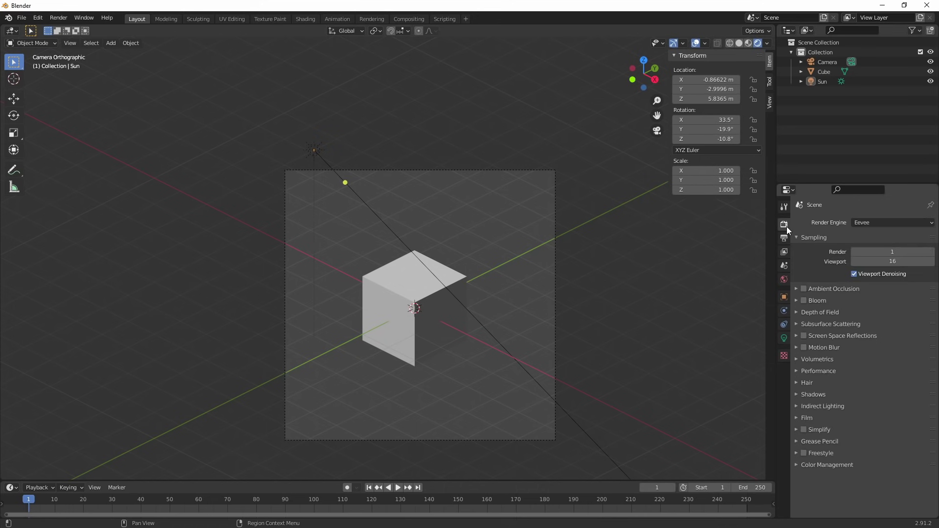
left_click(818, 418)
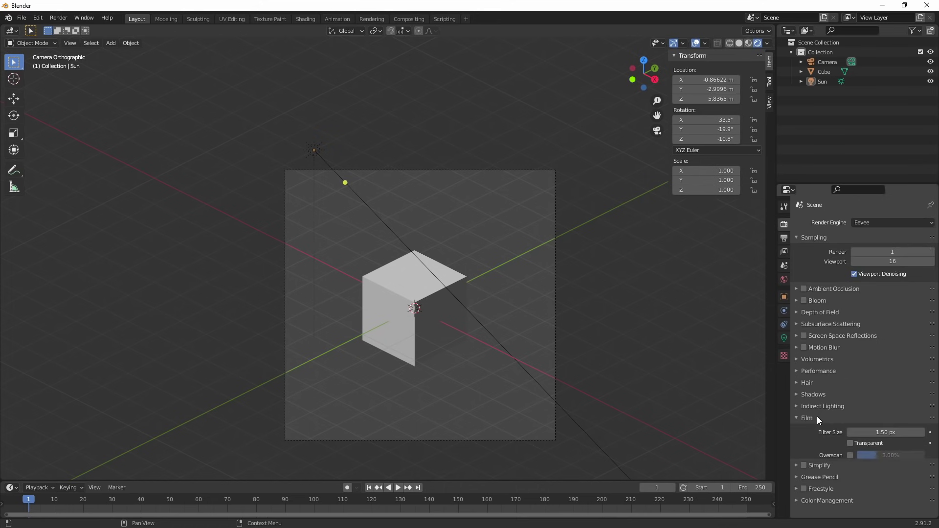
left_click(889, 432)
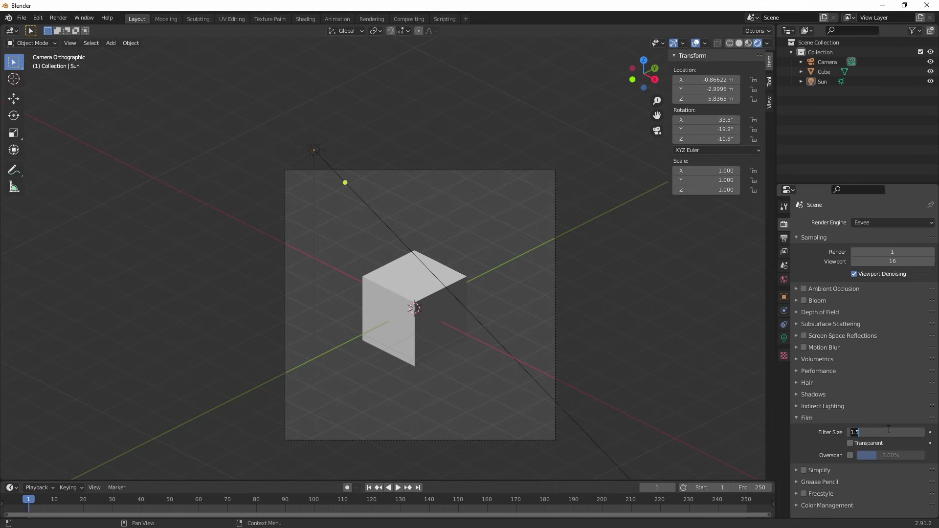
type("0.2")
key("Return")
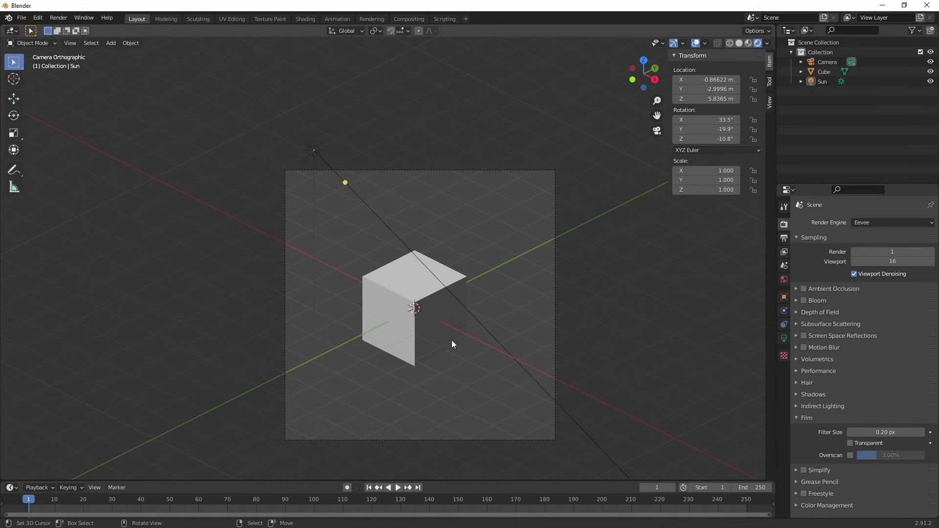
scroll(442, 350, "up", 4)
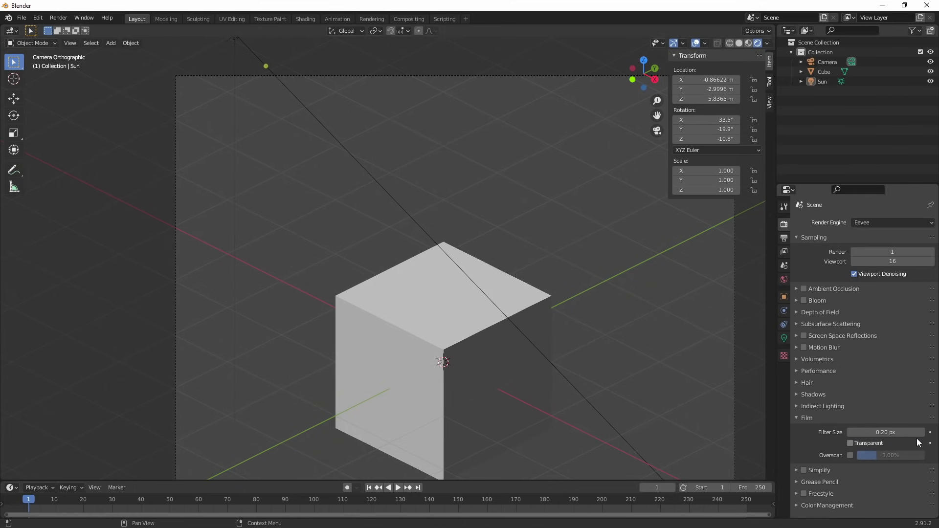
left_click(829, 417)
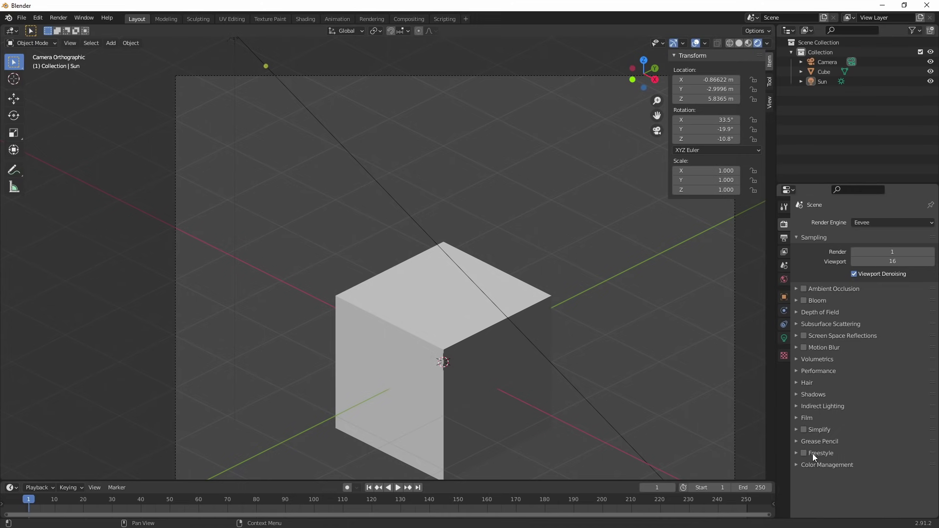
Change the color management view transform to Standard.
left_click(824, 465)
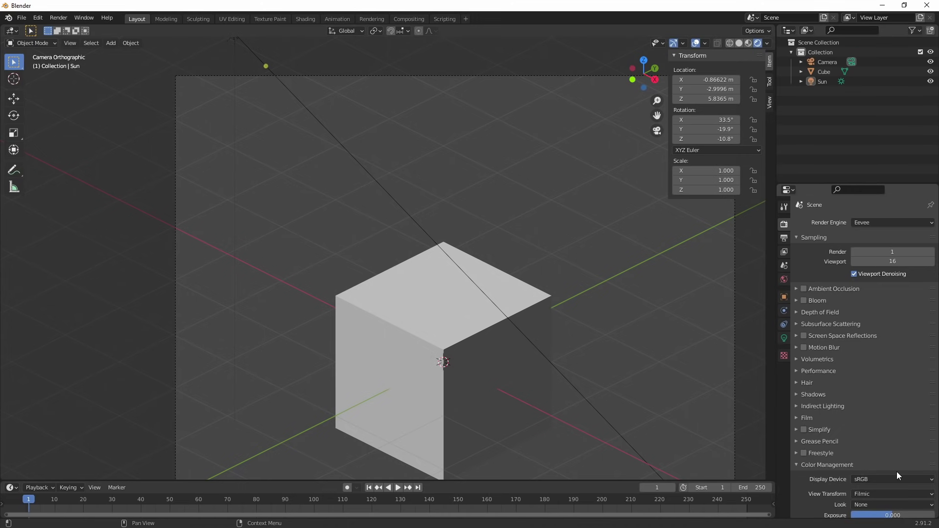
scroll(897, 471, "down", 2)
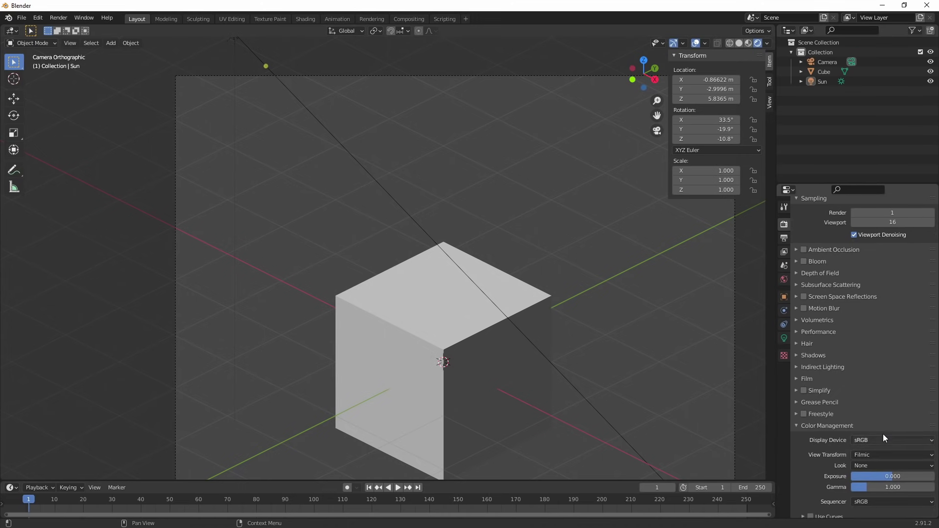
left_click(880, 455)
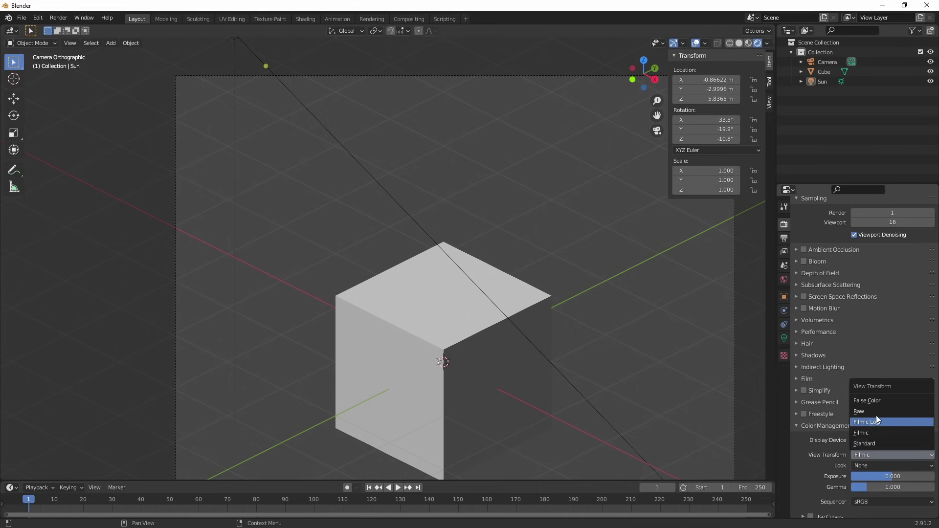
left_click(882, 451)
left_click(879, 455)
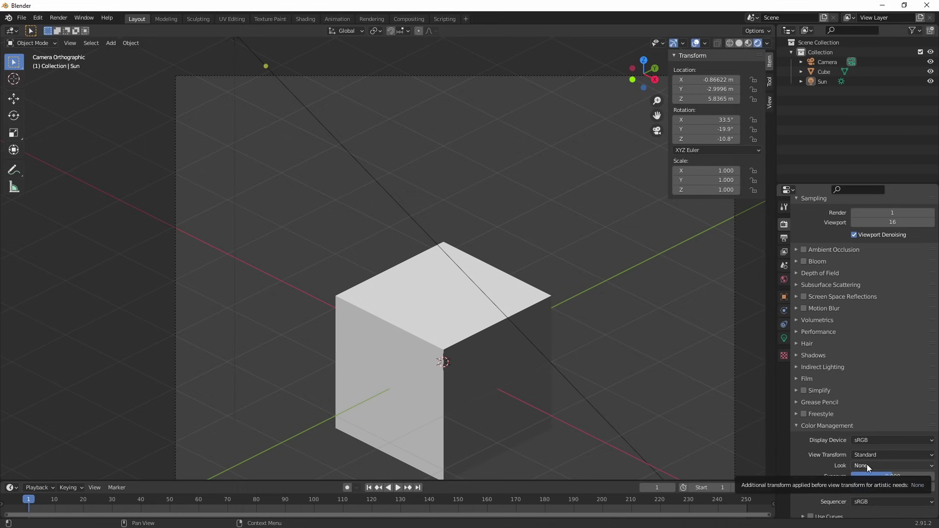
Set the Dither value in the output's post-processing settings to 0.
left_click(784, 239)
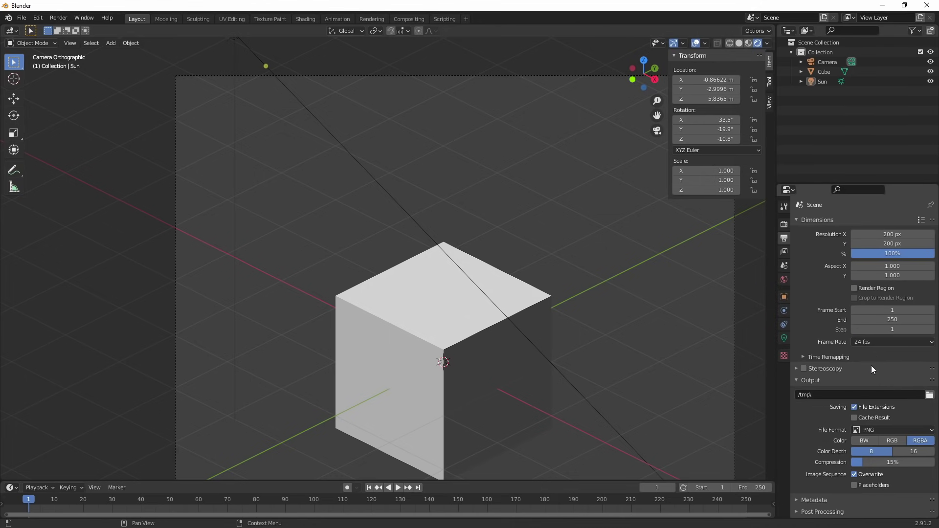
left_click(834, 513)
scroll(853, 492, "down", 3)
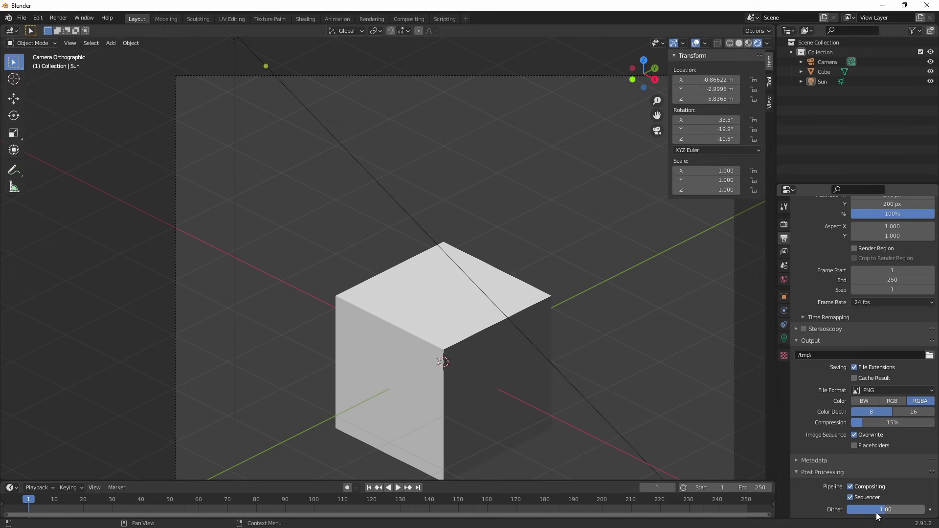
left_click_drag(876, 508, 832, 508)
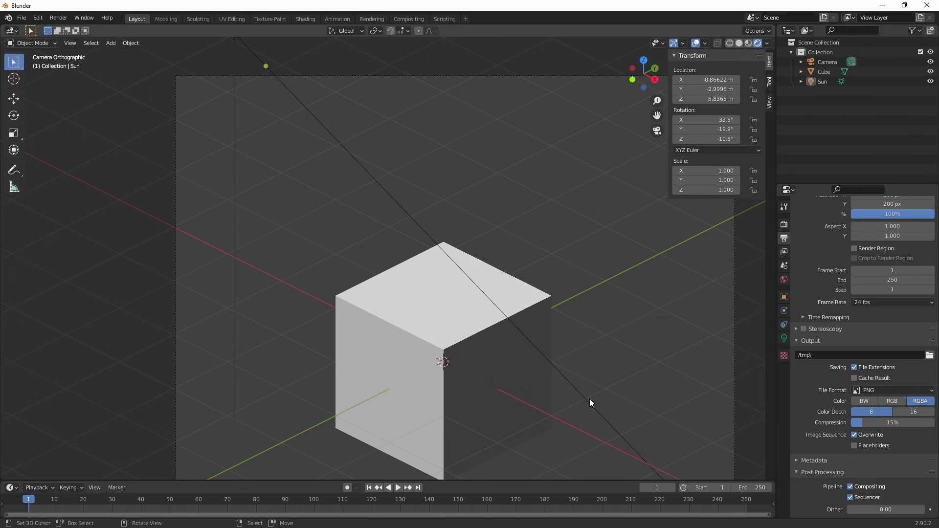
Render the cube with Dither at 1 to inspect its faces, and set Dither back to 0.
left_click(889, 510)
type("1")
key("Return")
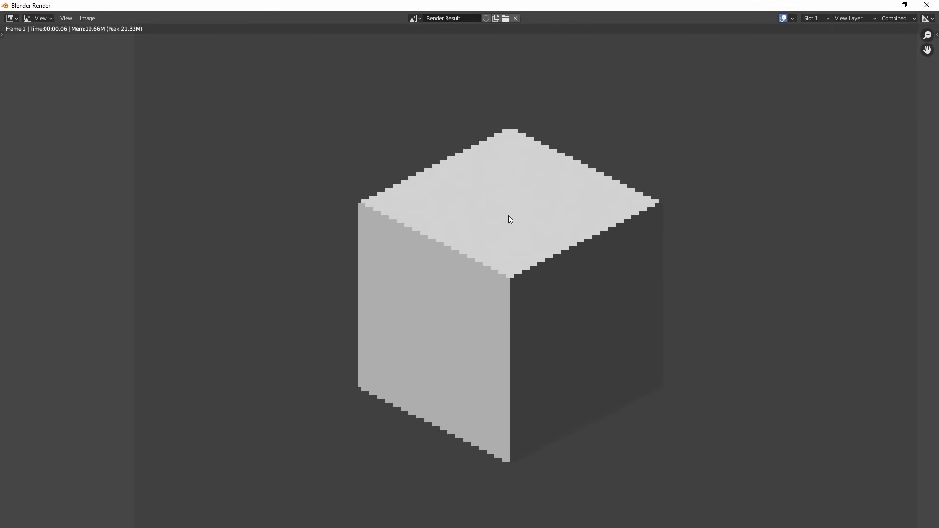
left_click_drag(509, 208, 516, 211)
mouse_move(500, 217)
left_mouse_down()
mouse_move(480, 215)
mouse_move(489, 207)
mouse_move(512, 218)
left_mouse_up()
left_click(927, 5)
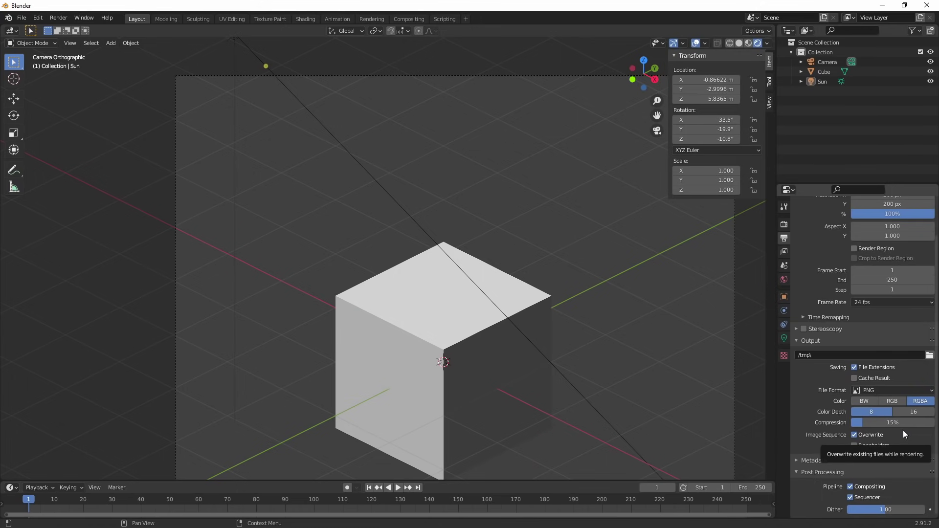
left_click_drag(886, 510, 879, 509)
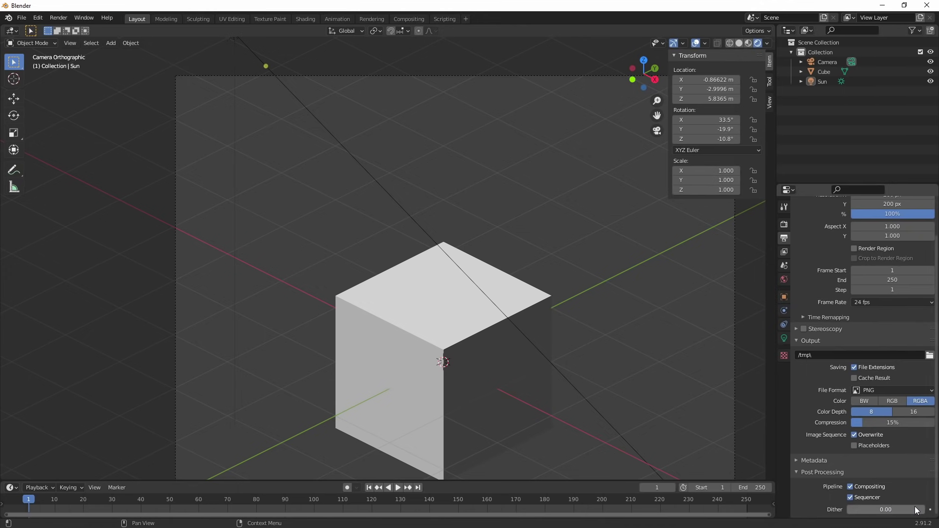
Add a ground plane at the origin and scale it to about 19.5 m wide.
scroll(576, 211, "down", 2)
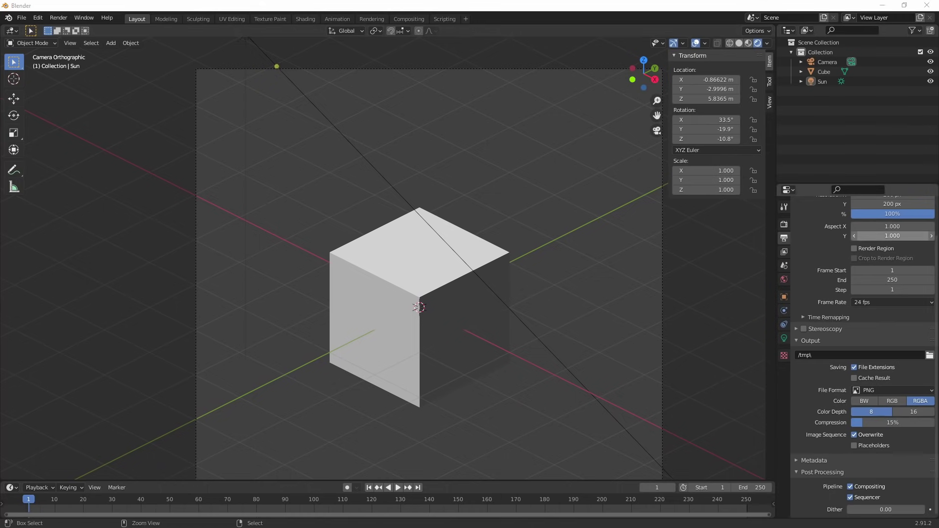
left_click(530, 4)
middle_click_drag(517, 356, 528, 283, "shift")
key("shift+a")
mouse_move(517, 127)
left_click(618, 136)
key("s")
left_click(569, 271)
Raise the cube 1 m along Z so it stands on the plane, and return to the camera view.
middle_click_drag(568, 271, 498, 308)
left_click(328, 328)
middle_click_drag(329, 328, 357, 351)
key("g")
key("z")
key("1")
key("Return")
key("KP_0")
scroll(440, 247, "down", 4)
Add a UV sphere resting on the plane in front of the cube and shade it smooth.
key("shift+a")
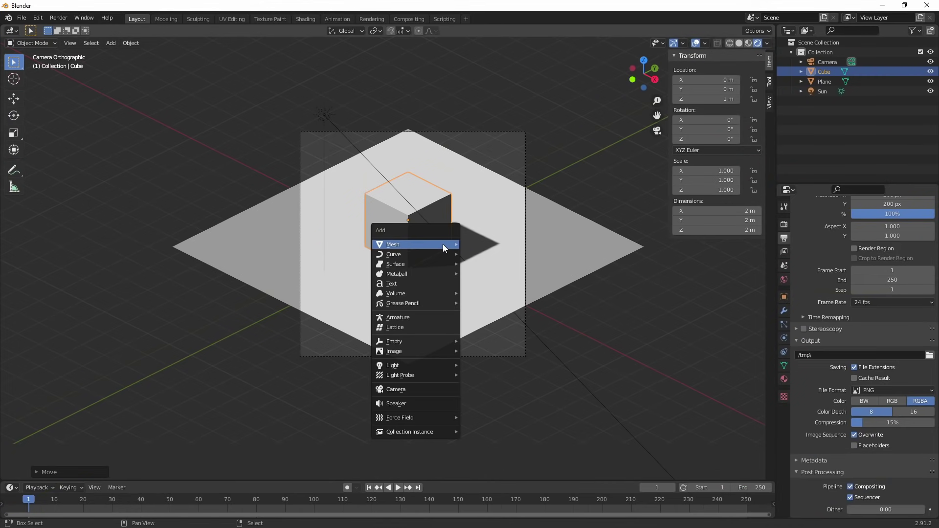
mouse_move(442, 245)
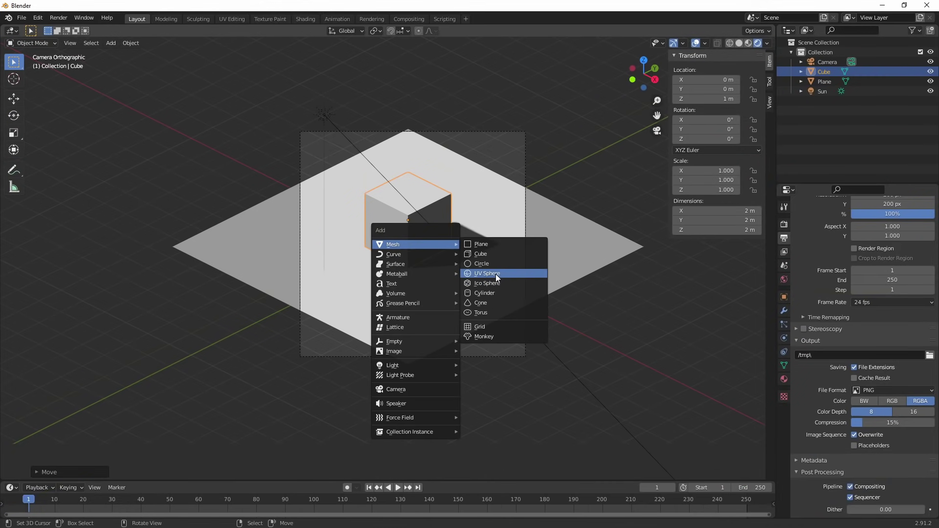
left_click(495, 274)
scroll(459, 246, "up", 4)
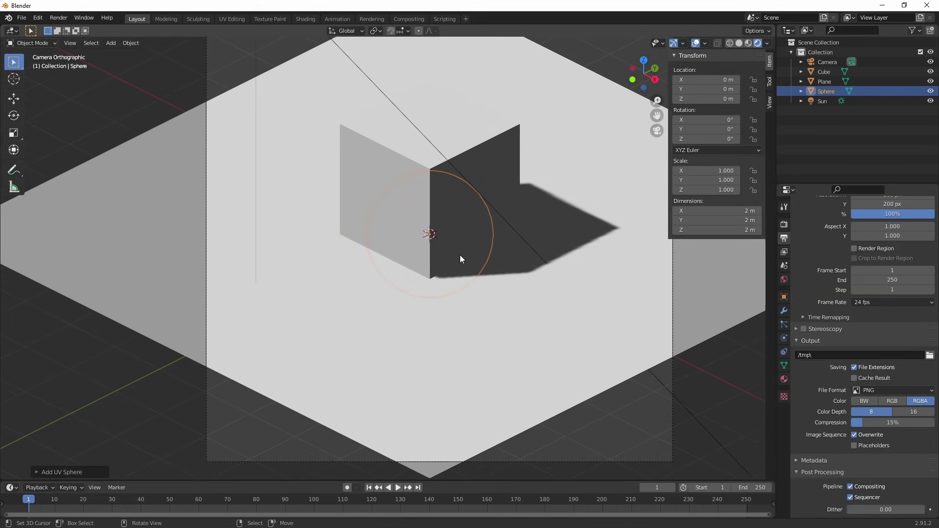
key("F3")
type("shad")
type("e s")
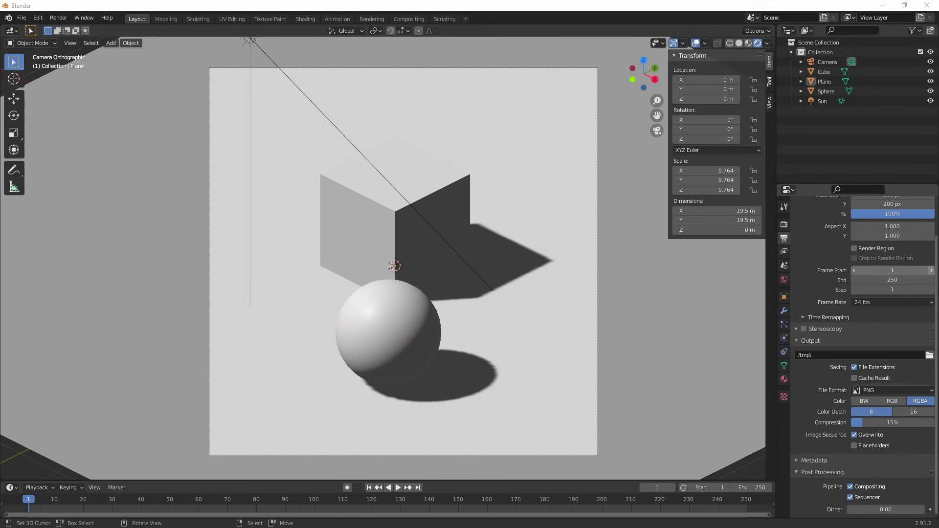
Render the image and examine the shading on the sphere and the shadow edges up close.
key("F12")
scroll(461, 357, "up", 4)
middle_click_drag(517, 367, 527, 298)
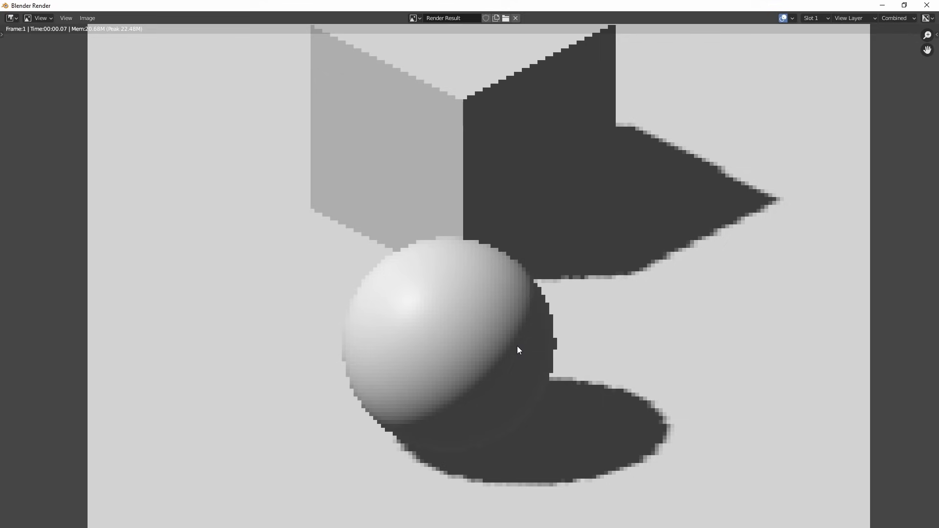
middle_click_drag(523, 344, 535, 323)
scroll(564, 357, "up", 3)
middle_click_drag(591, 365, 600, 435)
scroll(545, 289, "down", 2)
middle_click_drag(619, 398, 573, 458)
middle_click_drag(569, 331, 632, 201)
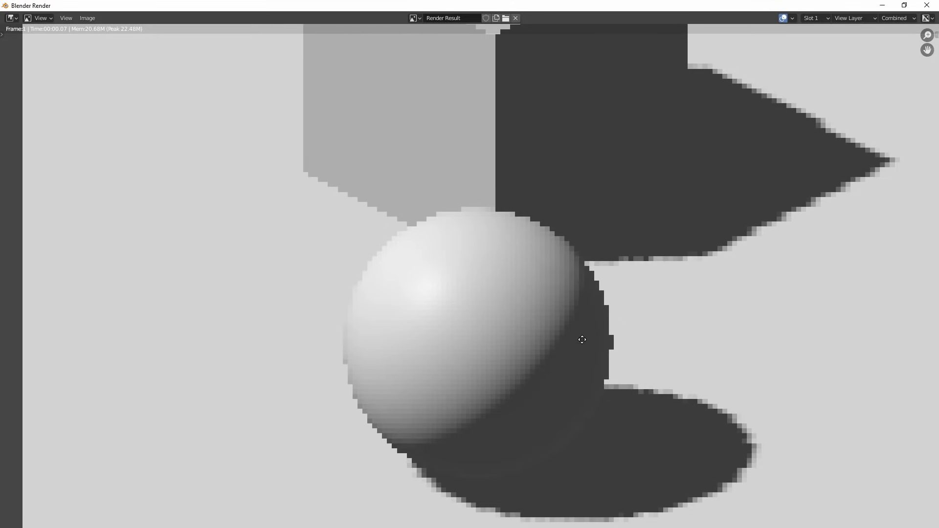
scroll(463, 359, "up", 3)
scroll(446, 366, "down", 4)
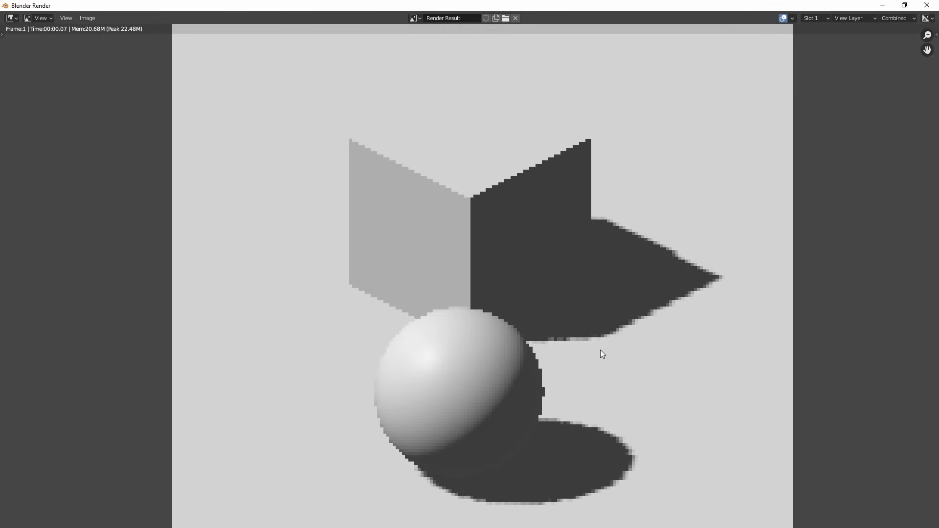
key("Escape")
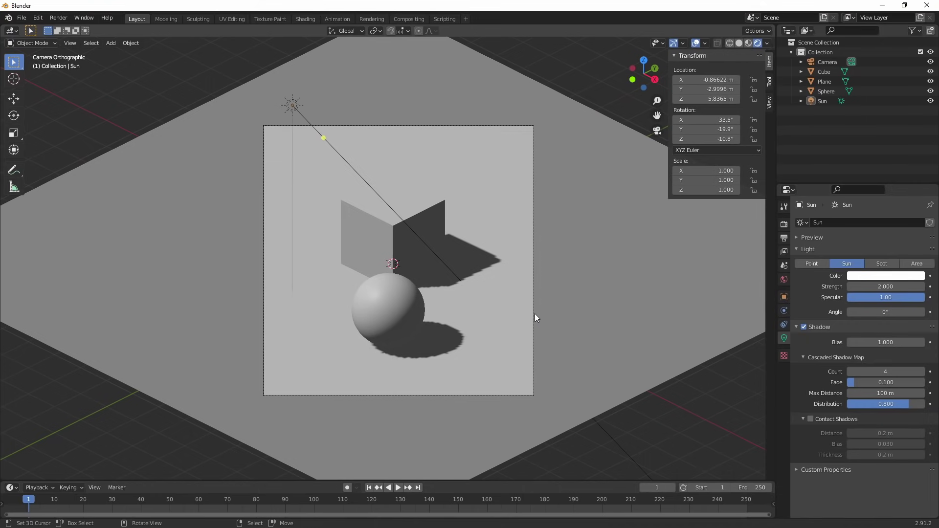
Select the sun light and review the Shadows section of the render settings.
scroll(535, 315, "up", 1)
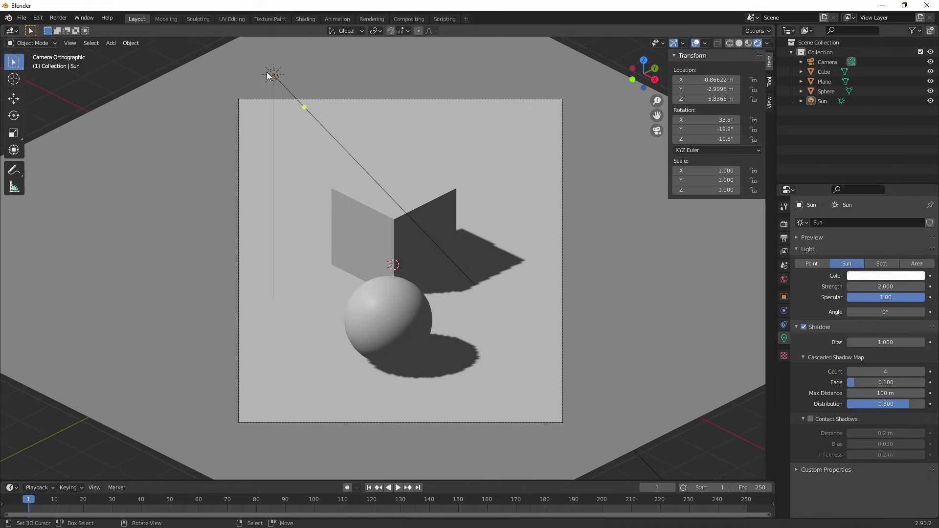
left_click(268, 74)
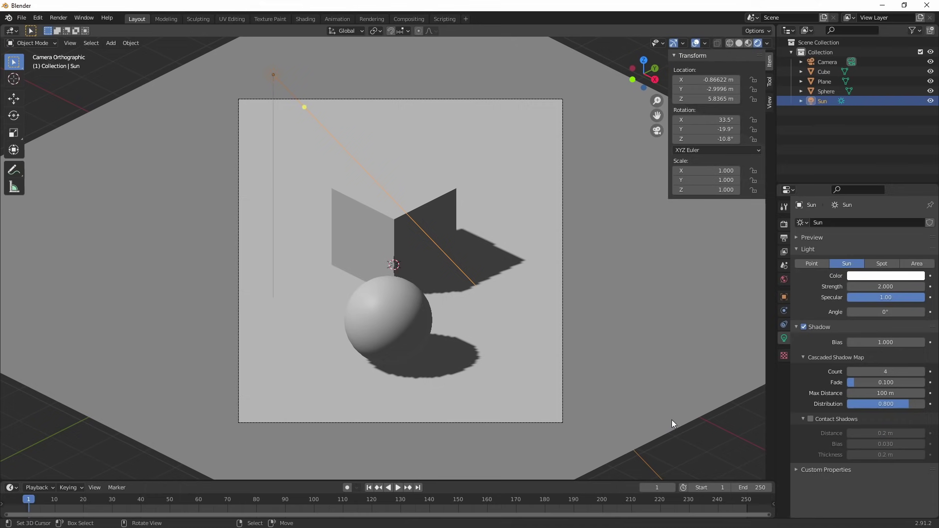
left_click(702, 453)
scroll(656, 350, "down", 1)
scroll(654, 345, "up", 1)
left_click(270, 76)
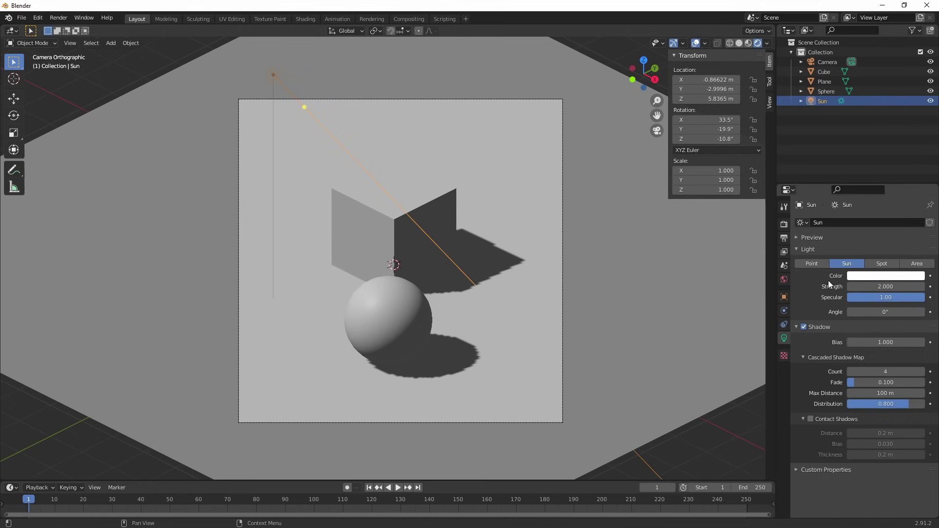
left_click(784, 224)
scroll(874, 452, "down", 2)
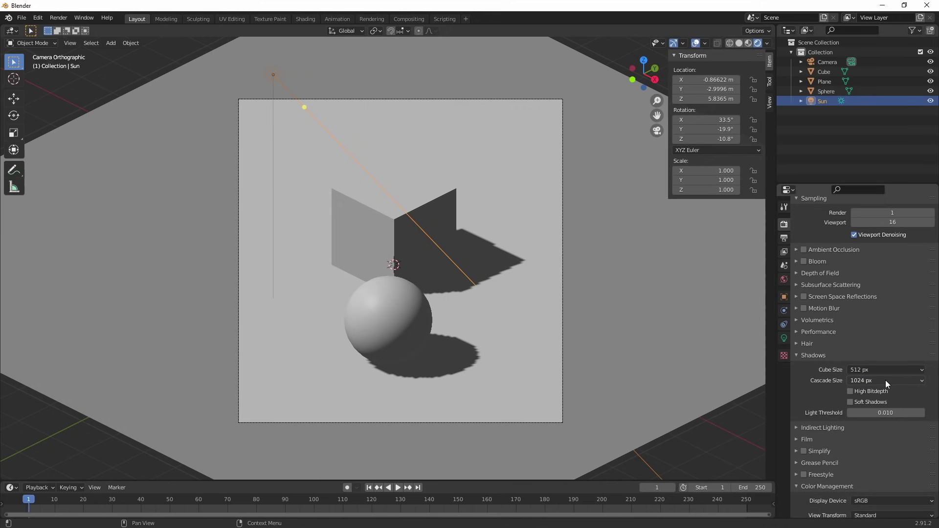
scroll(615, 336, "up", 3)
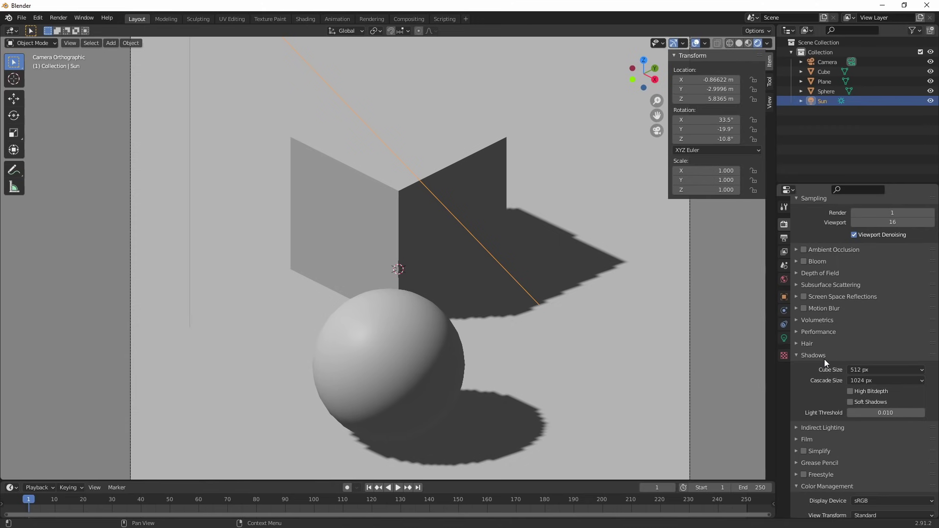
Enable Contact Shadows for the sun light and render the image to inspect the shadow edges.
left_click(786, 341)
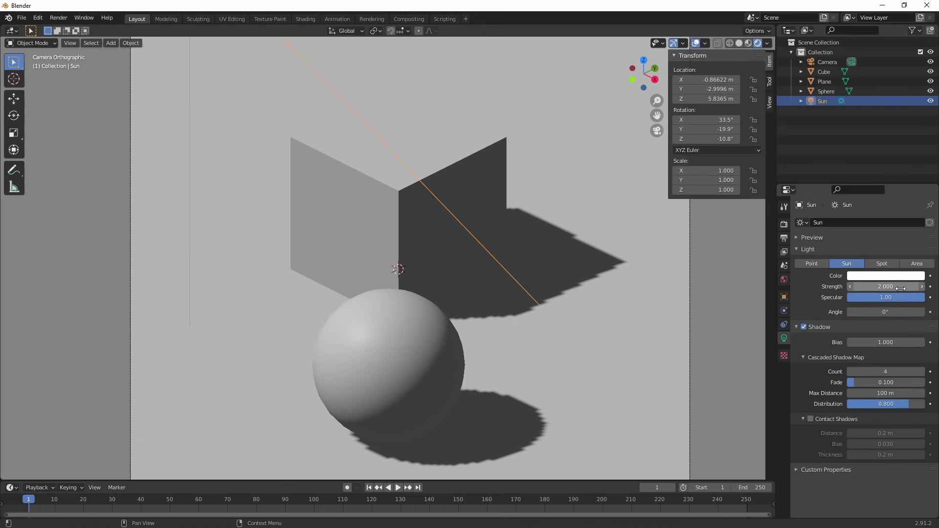
scroll(548, 327, "down", 2)
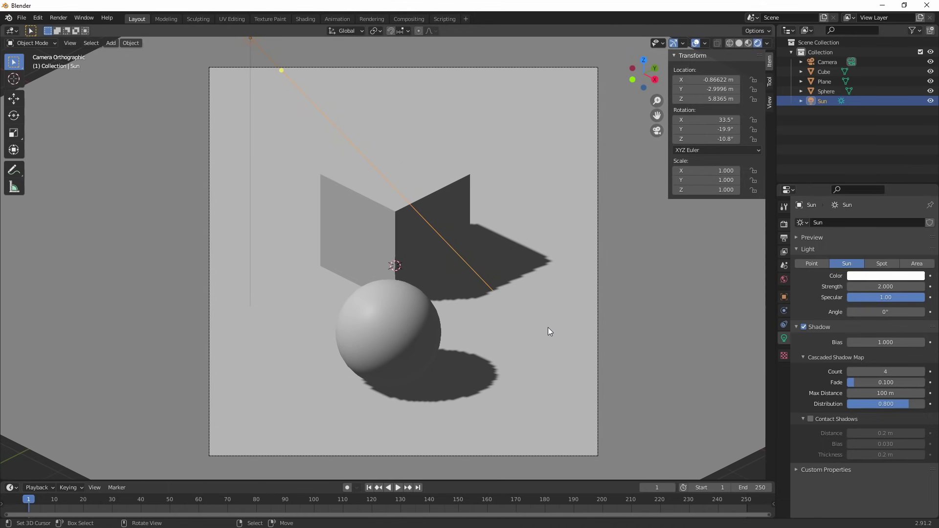
left_click(811, 419)
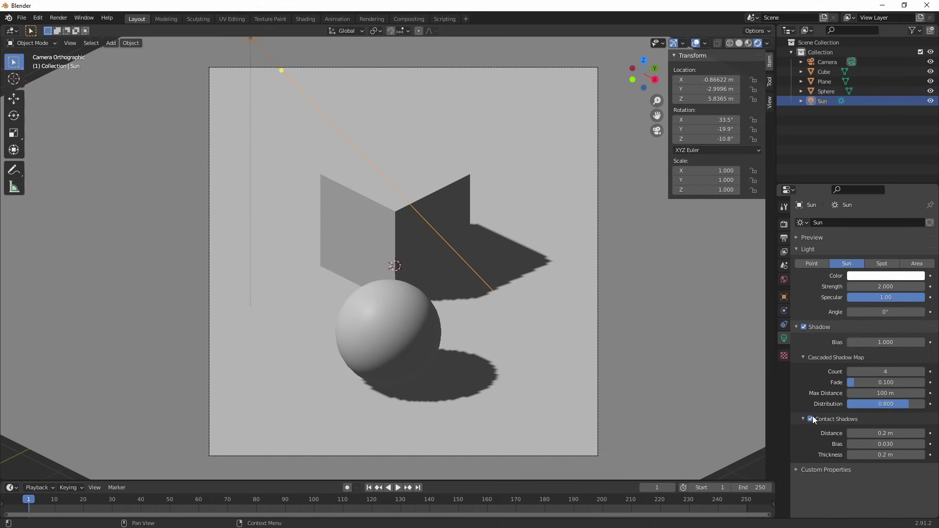
scroll(660, 341, "up", 2)
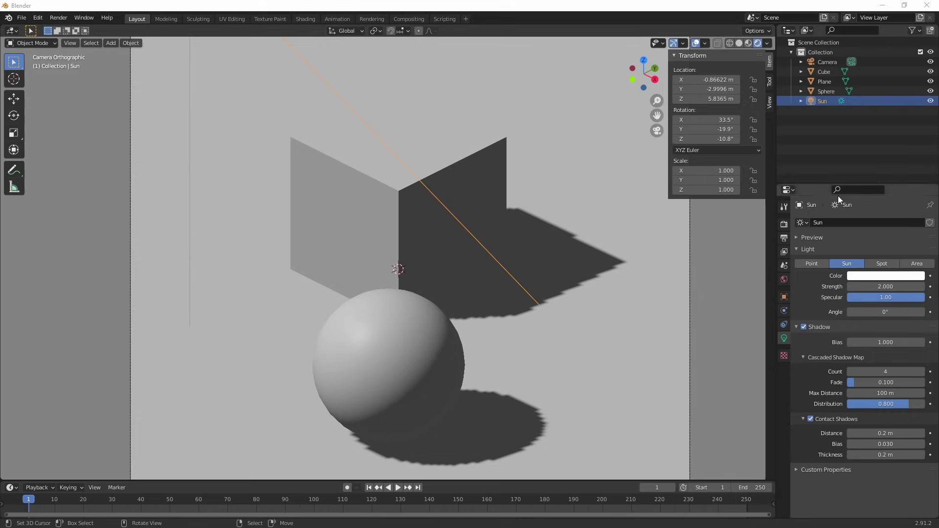
scroll(610, 331, "up", 10)
scroll(577, 338, "down", 1)
scroll(556, 413, "up", 2)
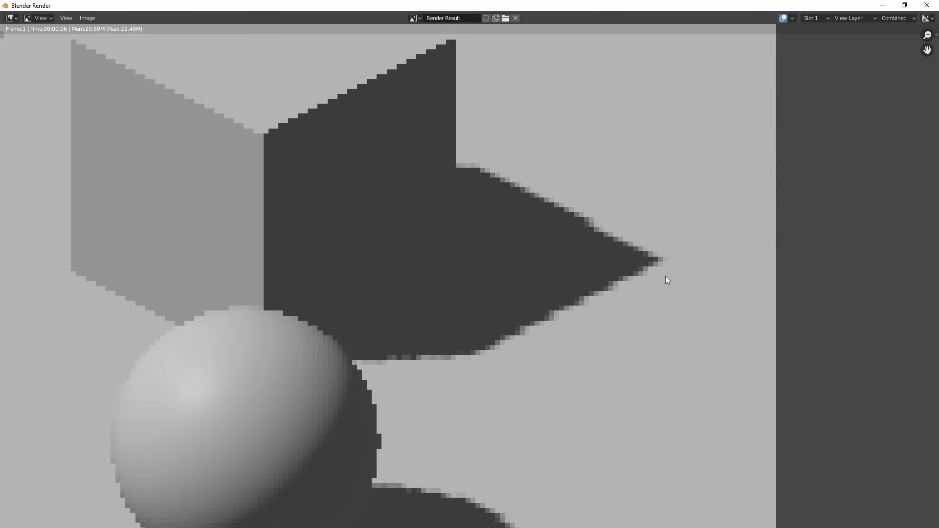
key("Escape")
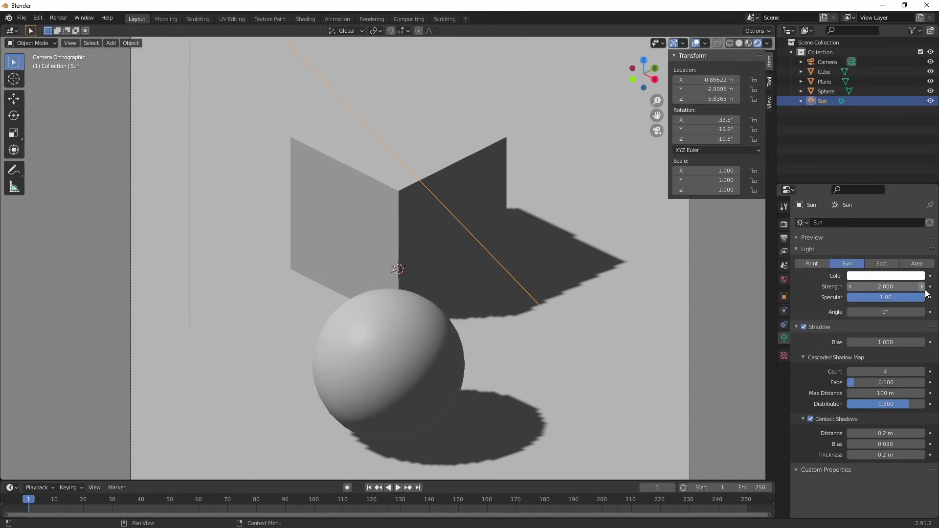
Set the sun light's strength to 1000 and render the scene to check the shadow edges.
double_click(885, 288)
type("10")
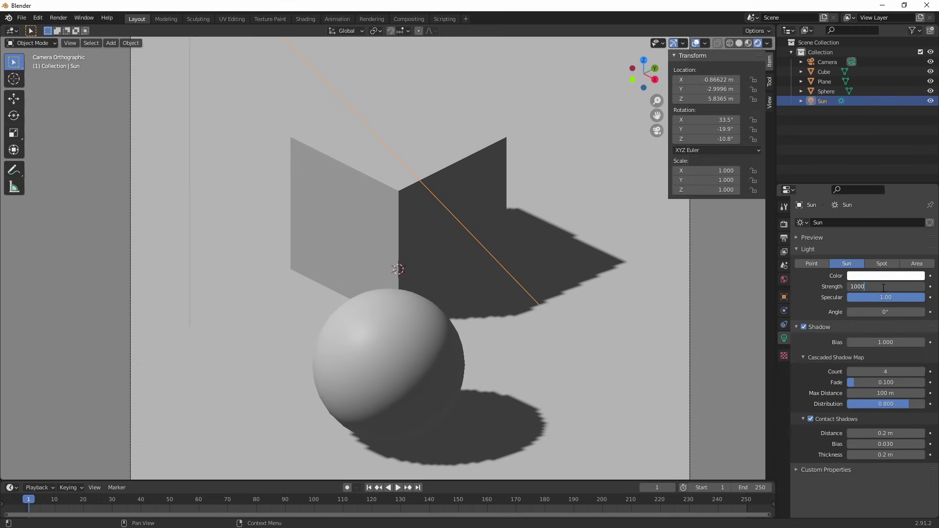
key("Return")
key("F12")
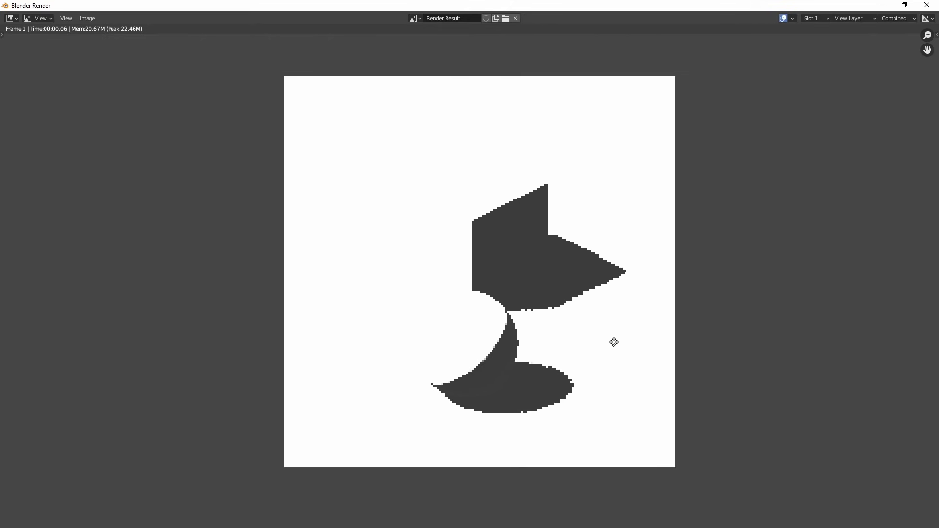
scroll(618, 342, "up", 1)
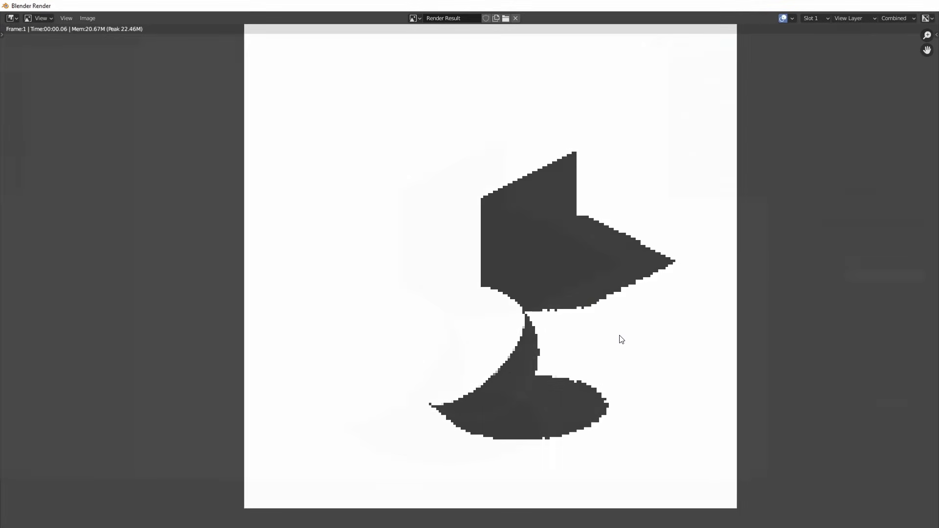
key("Escape")
Create a new material on the sphere and name it PixelMaterial.
left_click(388, 334)
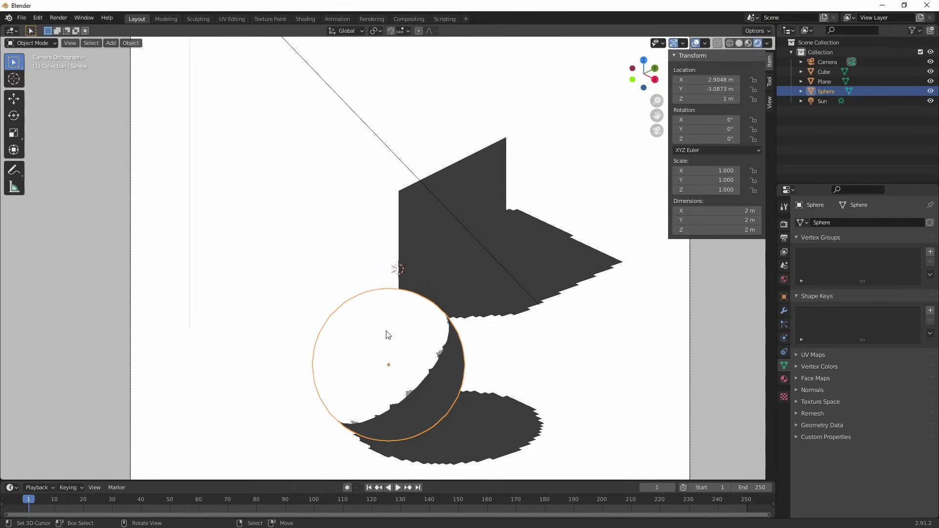
left_click(785, 379)
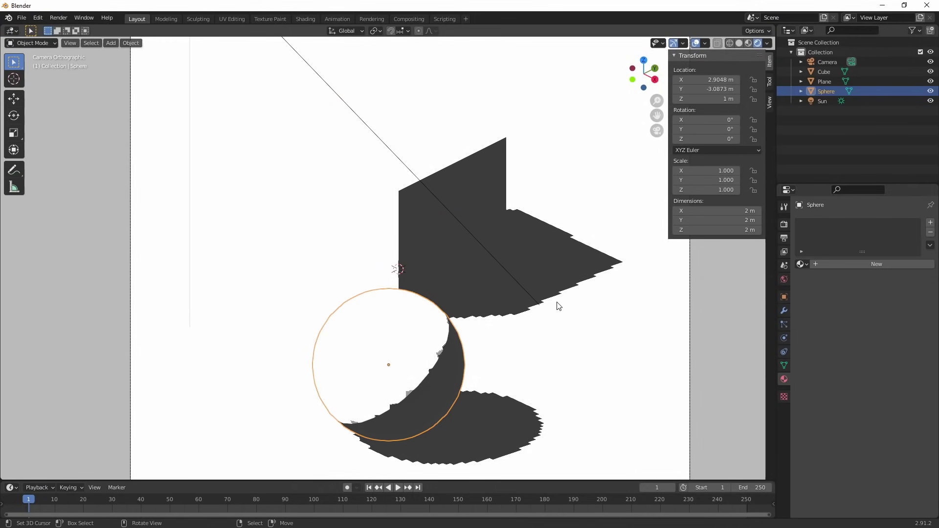
scroll(564, 313, "down", 2)
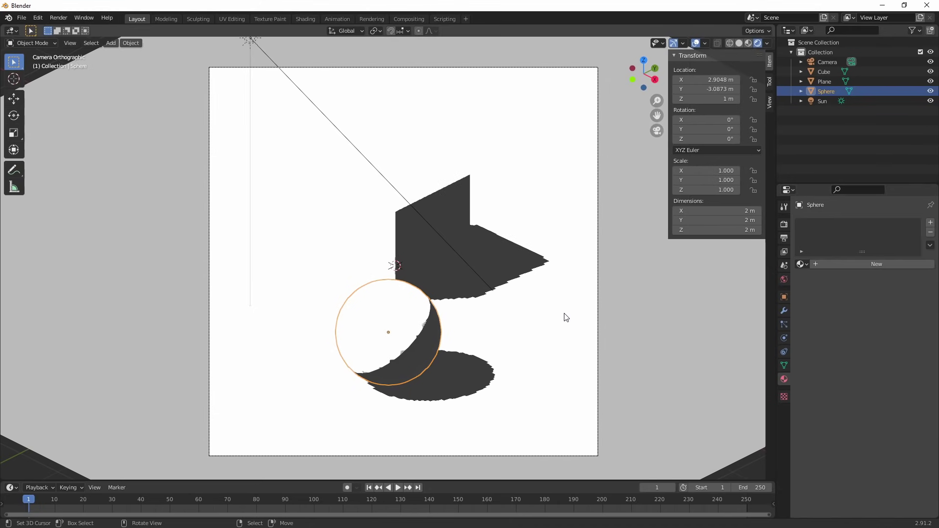
middle_click_drag(564, 313, 567, 289, "shift")
scroll(572, 294, "up", 1)
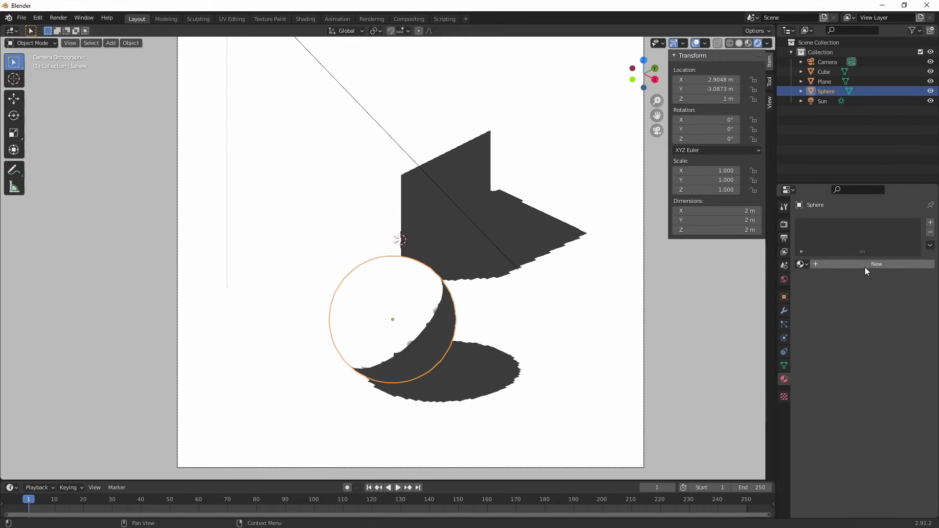
left_click(865, 267)
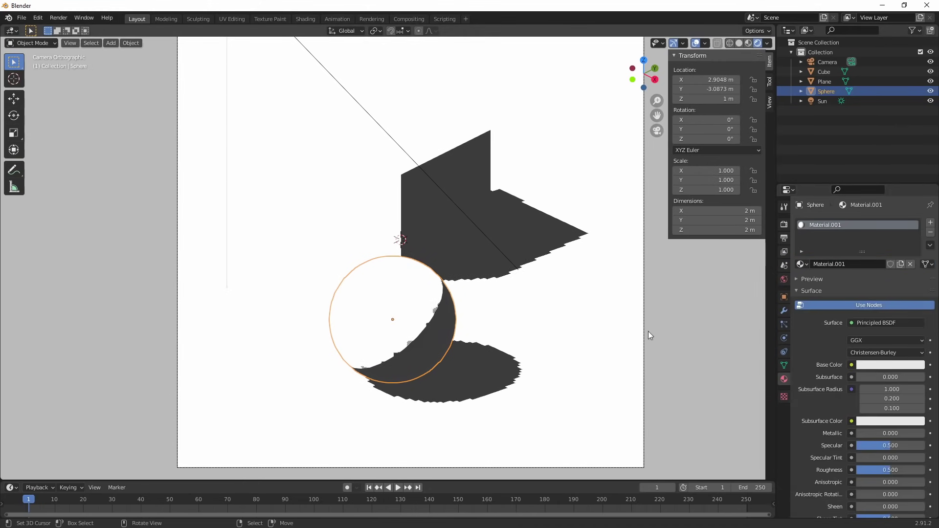
double_click(841, 260)
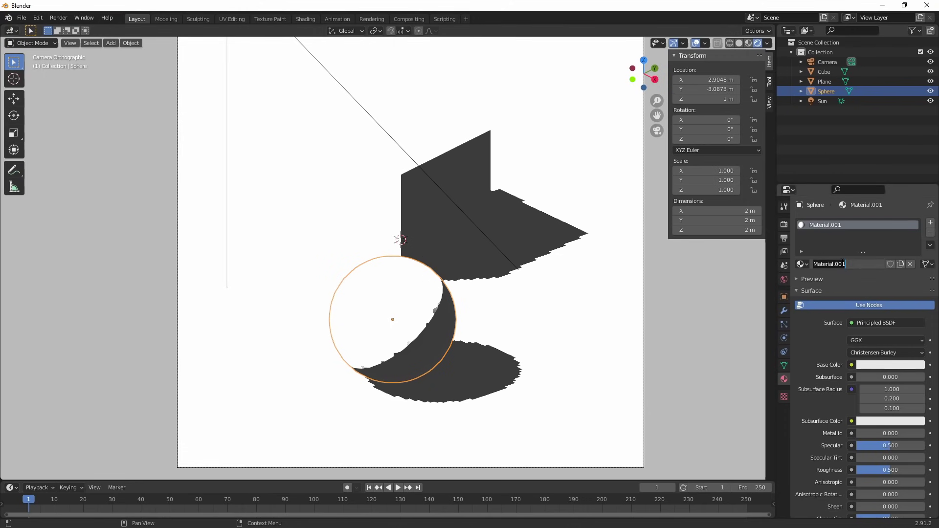
type("PlxelMaterial")
key("Return")
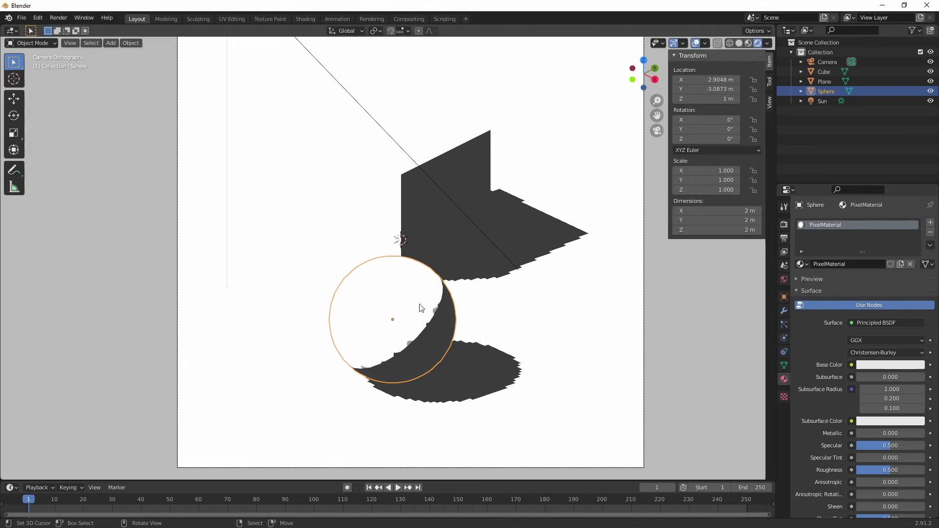
Enlarge the timeline area and change it into a Shader Editor showing the sphere's material nodes.
left_click_drag(72, 481, 19, 254)
left_click(18, 265)
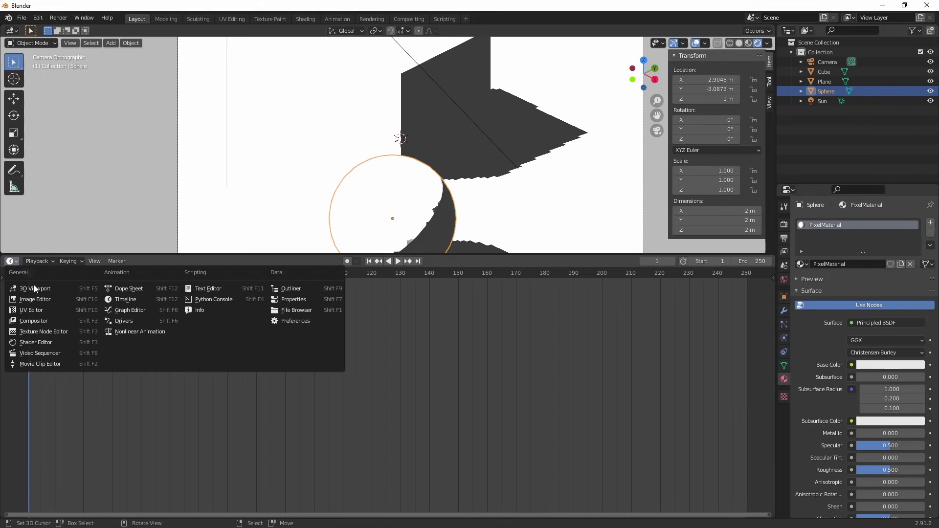
left_click(56, 342)
scroll(336, 423, "up", 4)
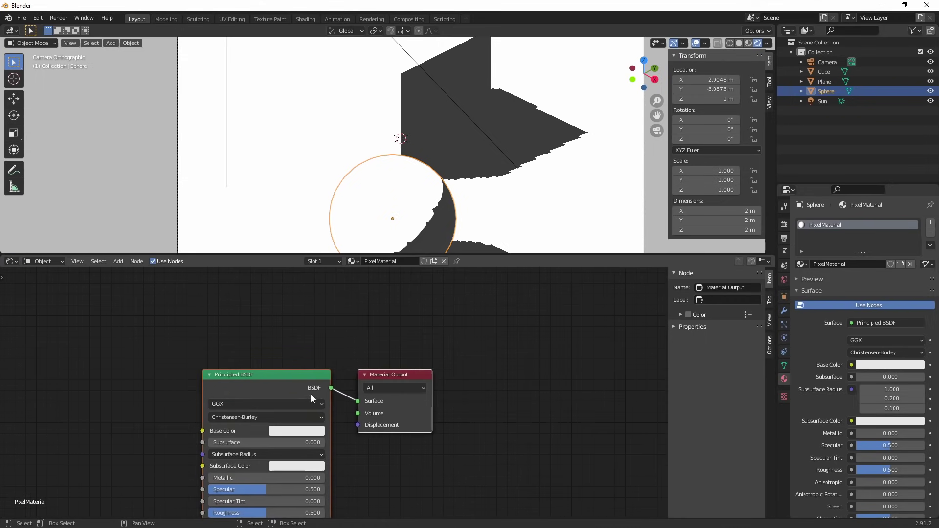
Delete the Principled BSDF node from PixelMaterial, keeping only the Material Output node.
middle_click_drag(311, 395, 424, 365)
left_click(395, 366)
left_click(372, 339)
left_click(378, 366)
key("x")
Add a Diffuse BSDF node well before the Material Output node.
key("shift+a")
left_click(424, 366)
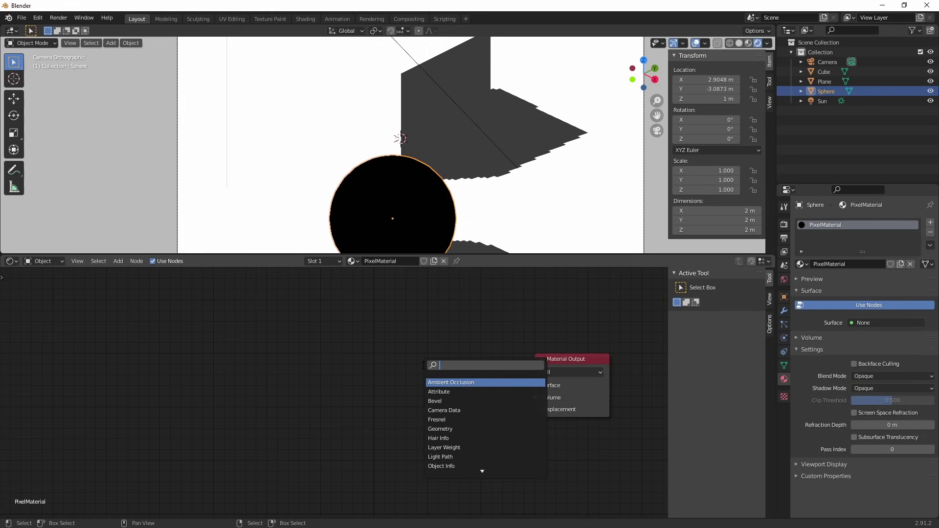
type("diffuse")
key("Return")
left_click(112, 385)
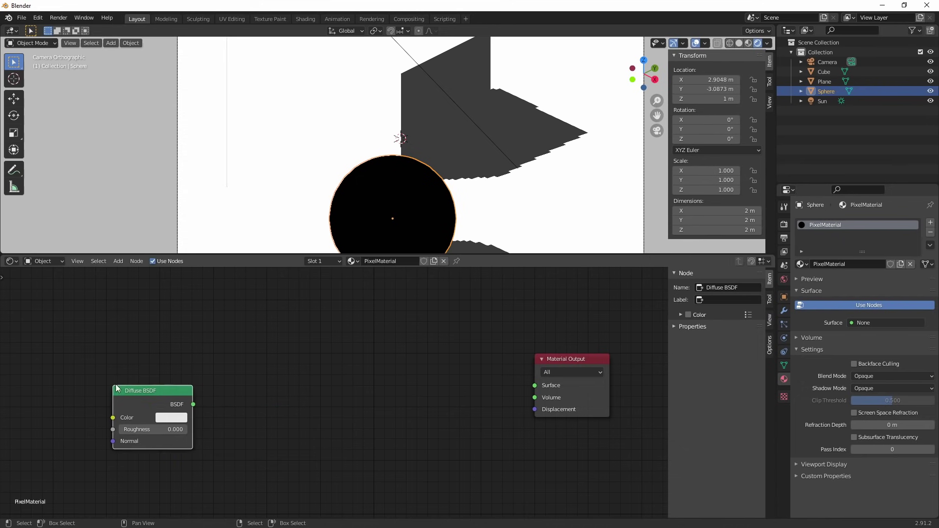
Add a Shader to RGB node after the Diffuse BSDF and connect the BSDF output to its Shader input.
left_click(227, 389)
key("shift+a")
left_click(462, 374)
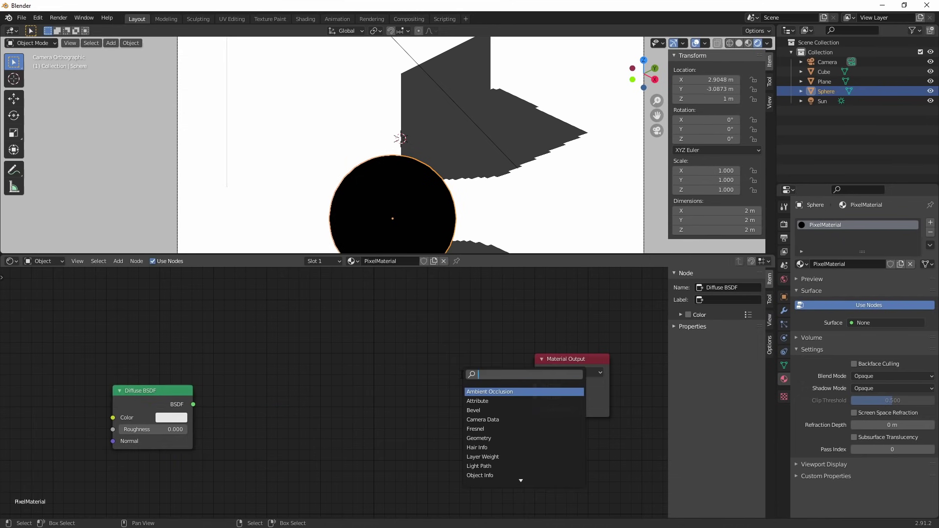
type("shadee")
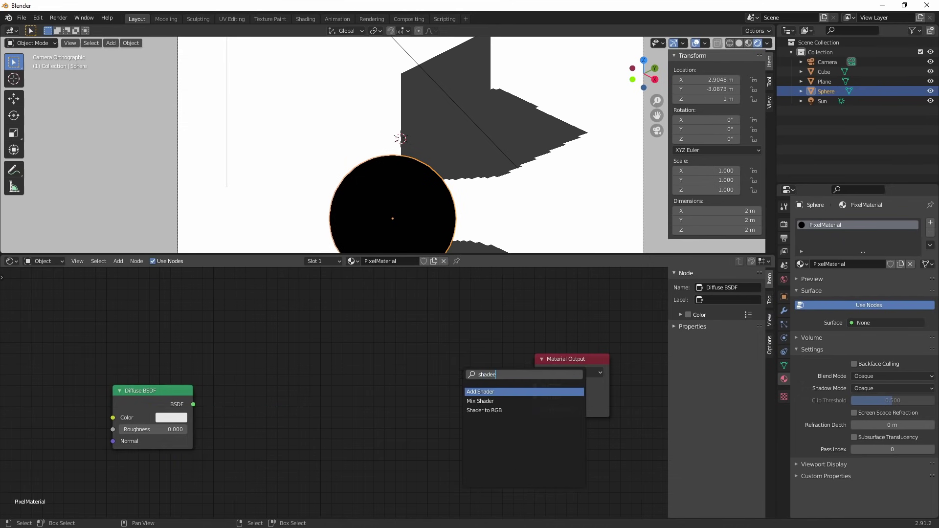
key("Down")
key("Down")
key("Return")
left_click(221, 384)
scroll(254, 419, "up", 1)
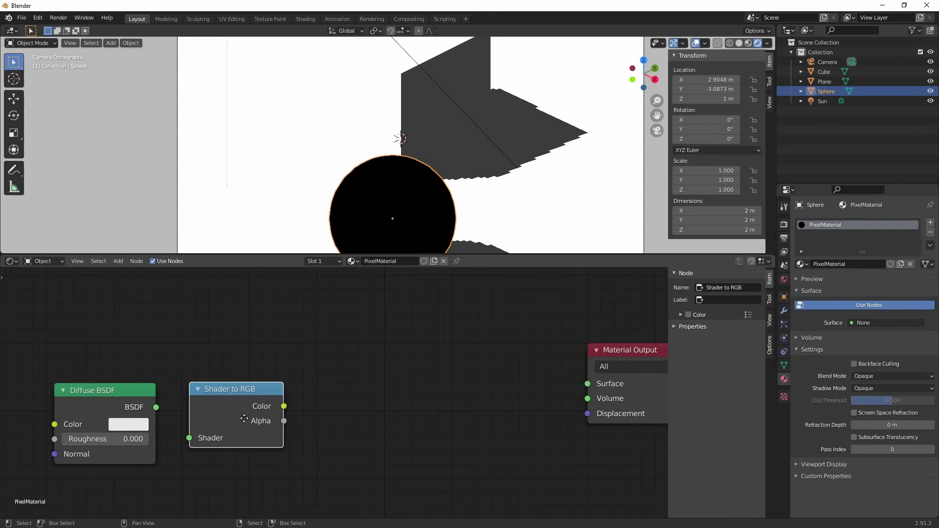
middle_click_drag(254, 419, 364, 405)
left_click_drag(268, 392, 302, 423)
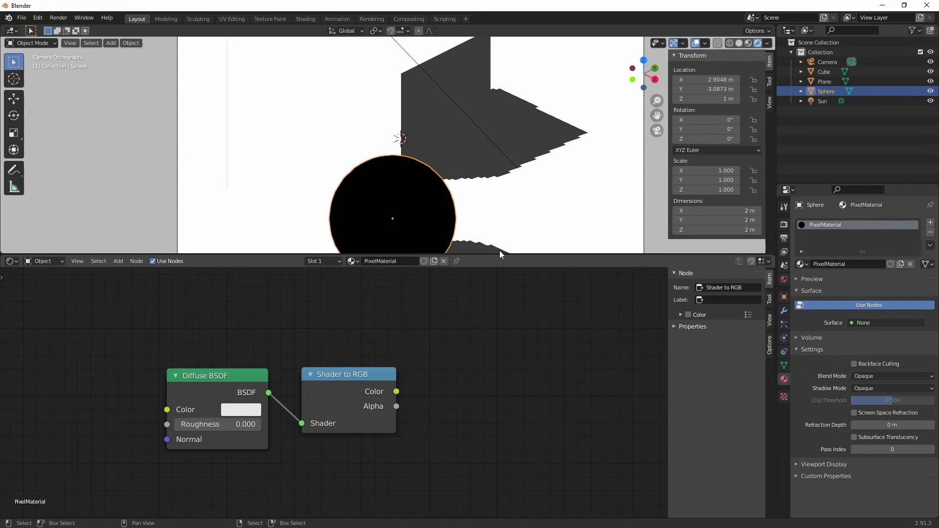
Add a ColorRamp node after Shader to RGB and connect the Color output to its Fac input.
scroll(443, 179, "down", 2)
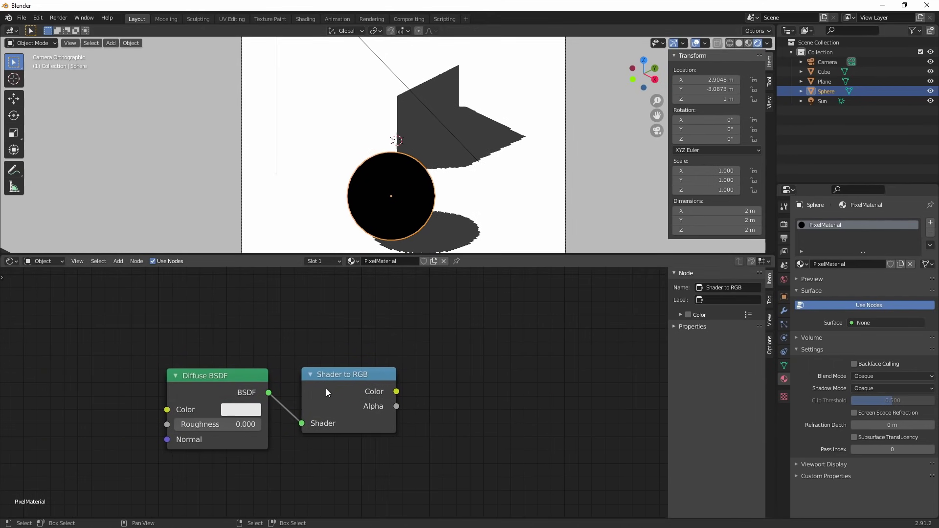
left_click_drag(327, 390, 325, 396)
left_click_drag(395, 397, 503, 397)
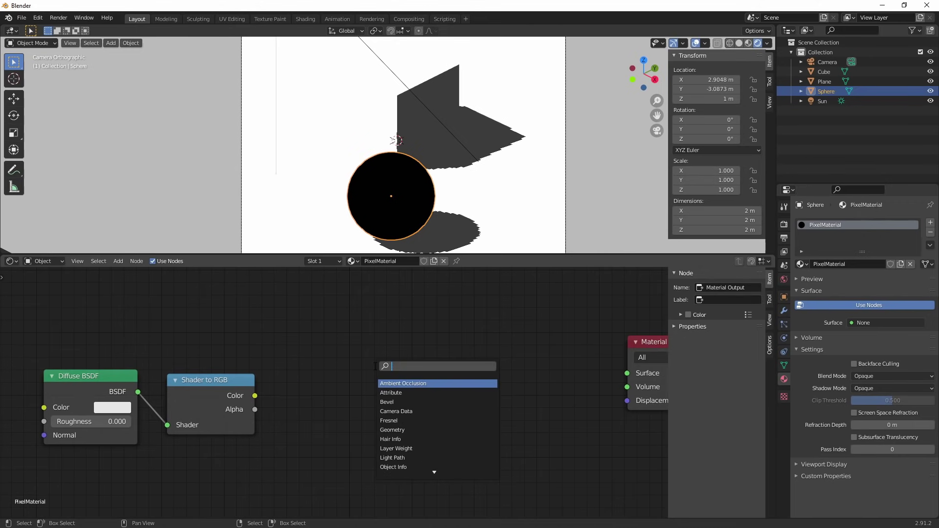
type("colo")
key("Down")
key("Return")
left_click(290, 343)
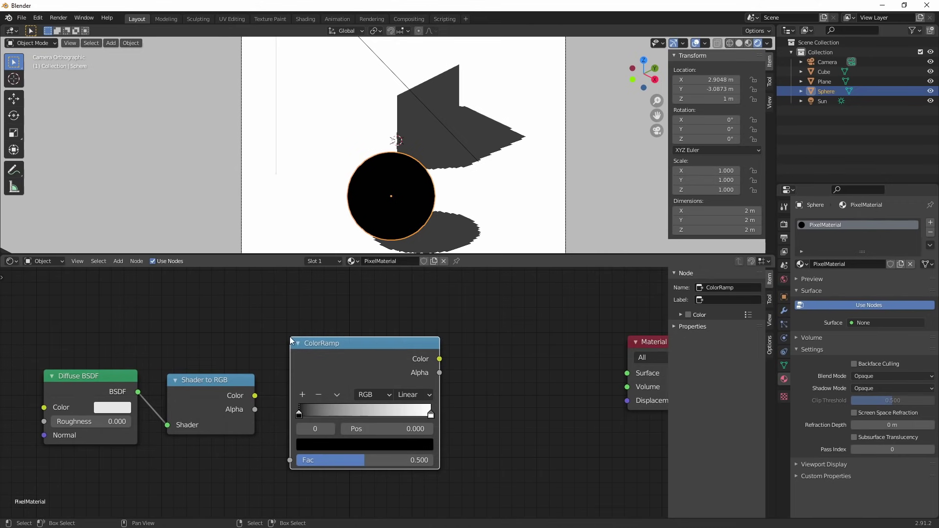
left_click_drag(255, 396, 290, 465)
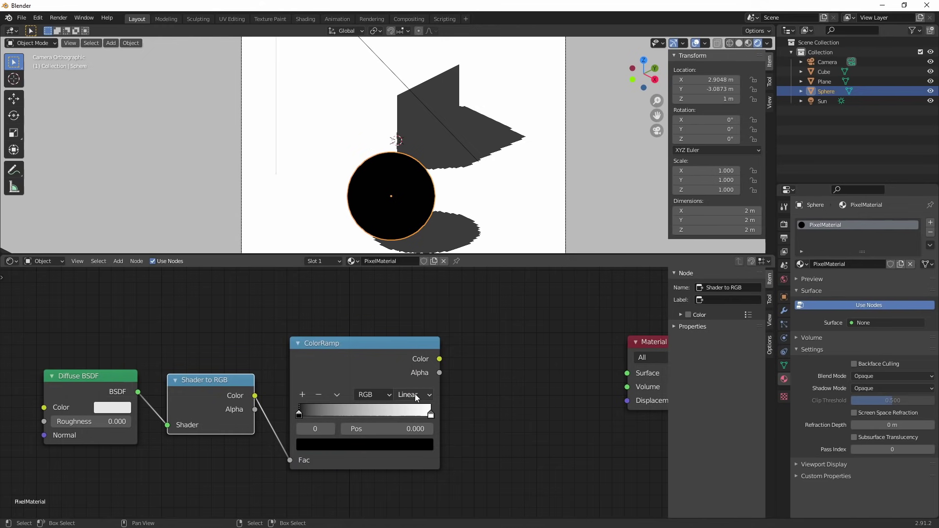
Set the ColorRamp to Constant with a white start stop and a black stop at 0.250, and move Material Output farther away.
left_click(412, 395)
left_click(435, 464)
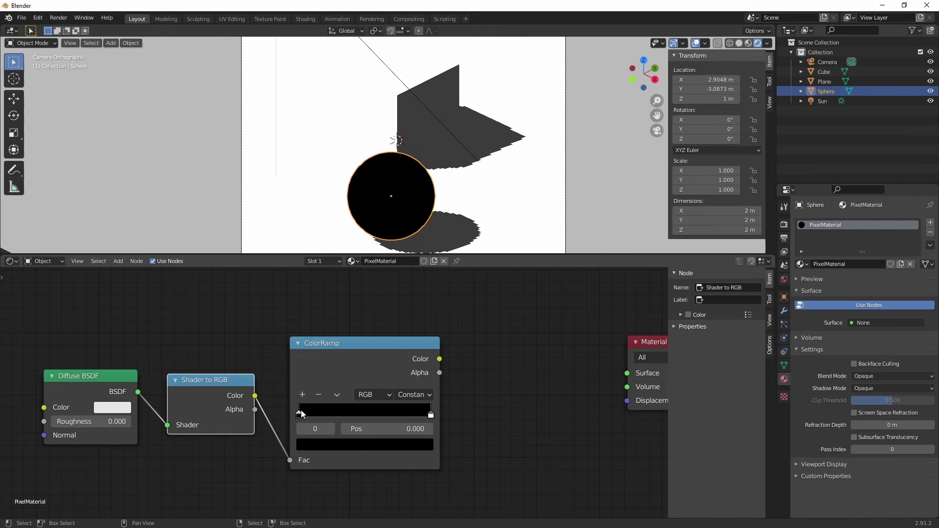
left_click_drag(431, 416, 327, 418)
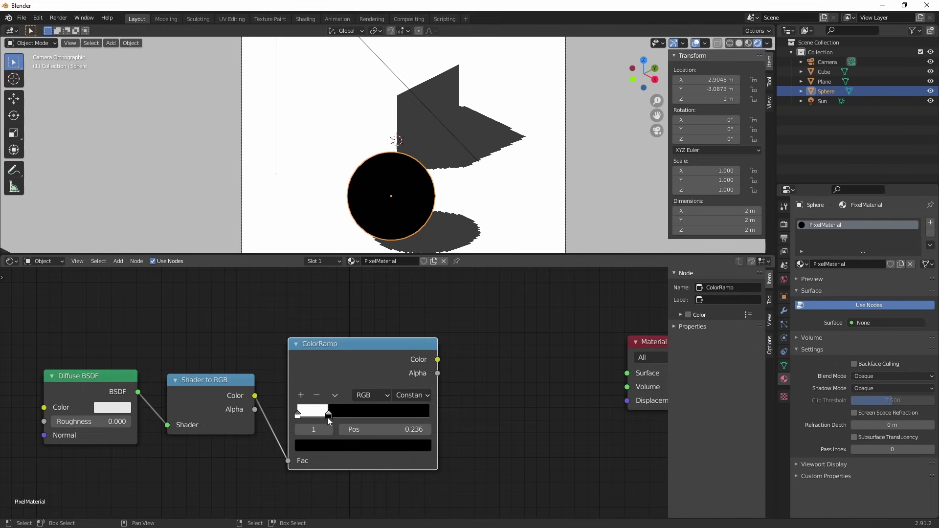
left_click(482, 418)
middle_click_drag(532, 406, 419, 402)
left_click_drag(537, 339, 615, 341)
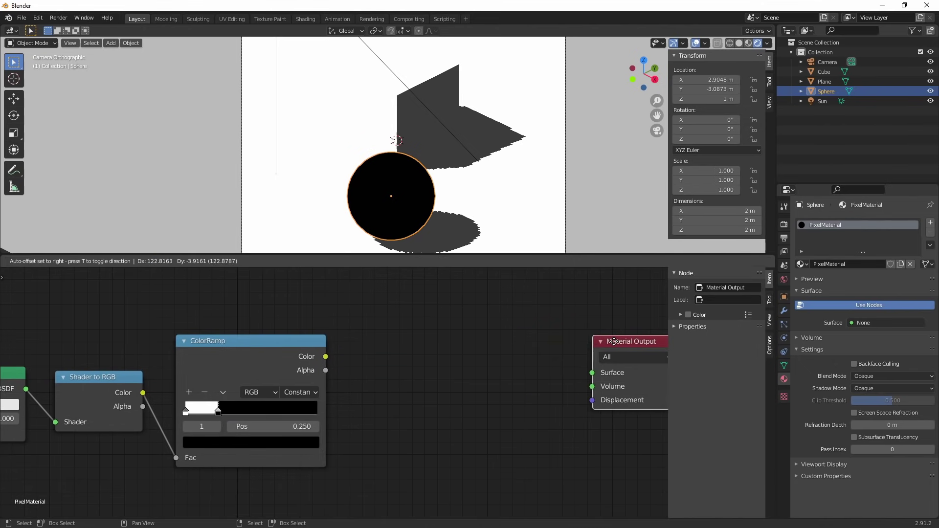
key("shift+a")
left_click(445, 342)
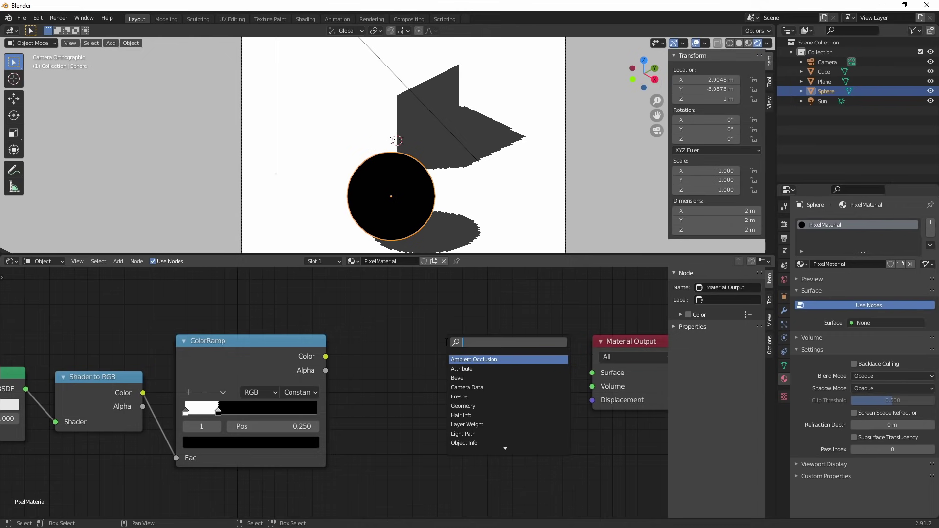
type("mix")
key("Return")
left_click(447, 346)
key("x")
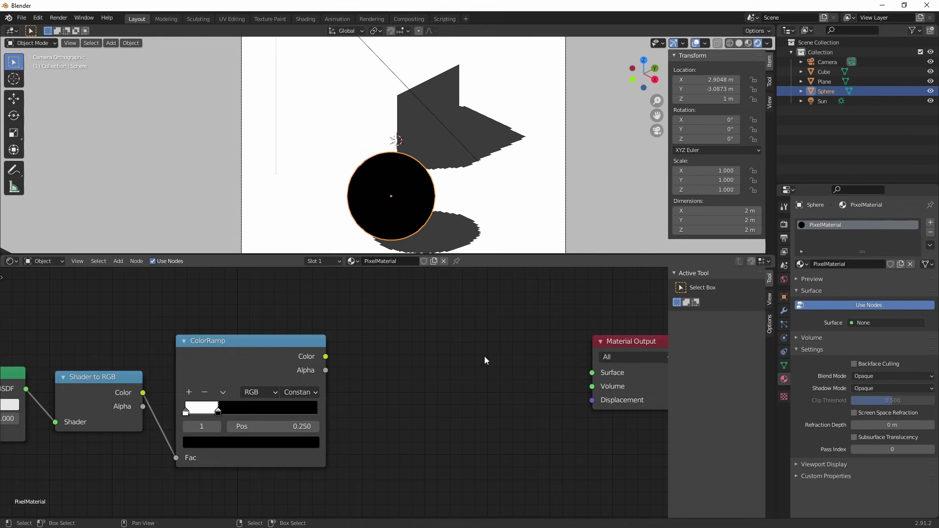
Add a MixRGB node between the ColorRamp and Material Output nodes, leaving space around it.
key("shift+a")
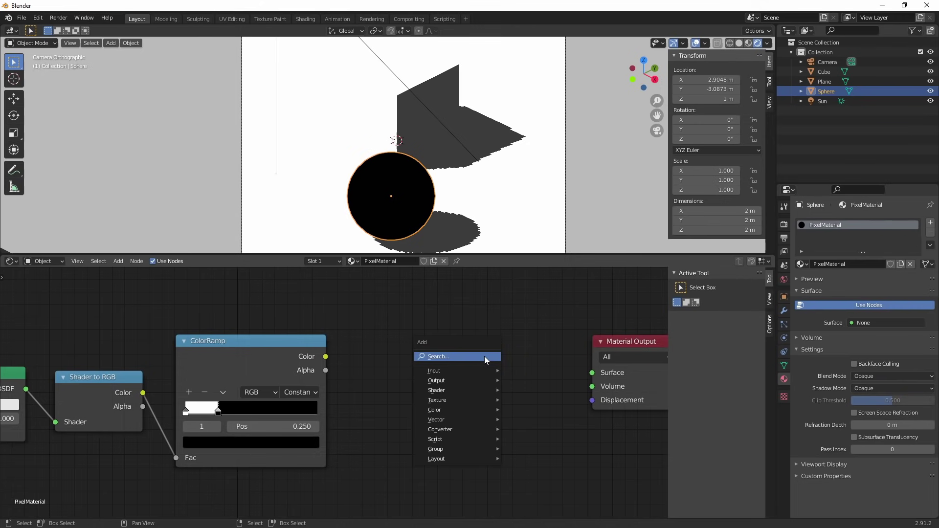
left_click(485, 356)
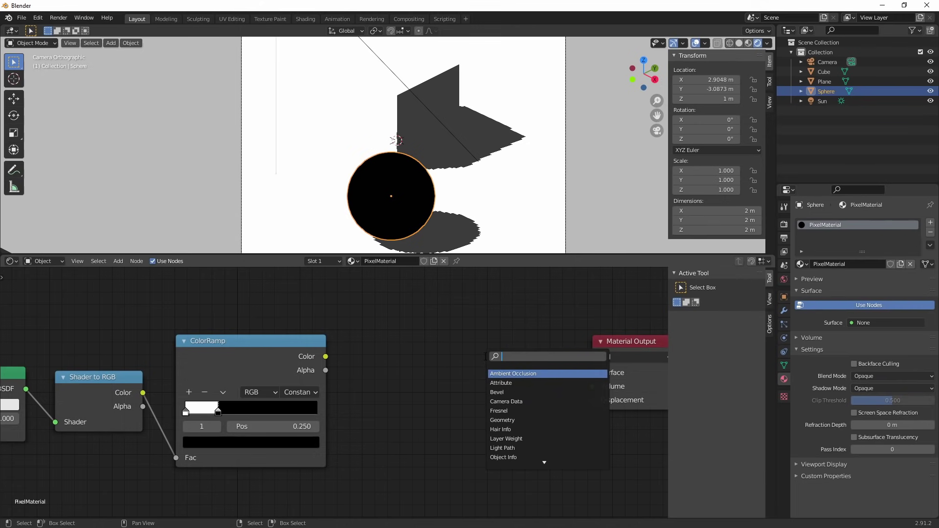
type("mix")
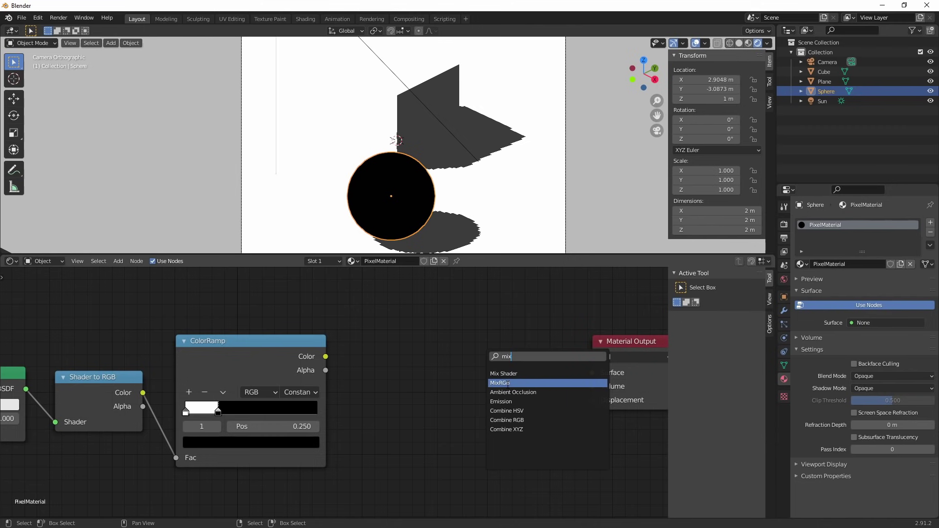
left_click(497, 383)
left_click(399, 349)
middle_click_drag(397, 354, 440, 356)
scroll(479, 355, "up", 3)
left_click_drag(495, 340, 517, 340)
middle_click_drag(517, 328, 458, 324)
left_click_drag(460, 307, 488, 305)
left_click(119, 262)
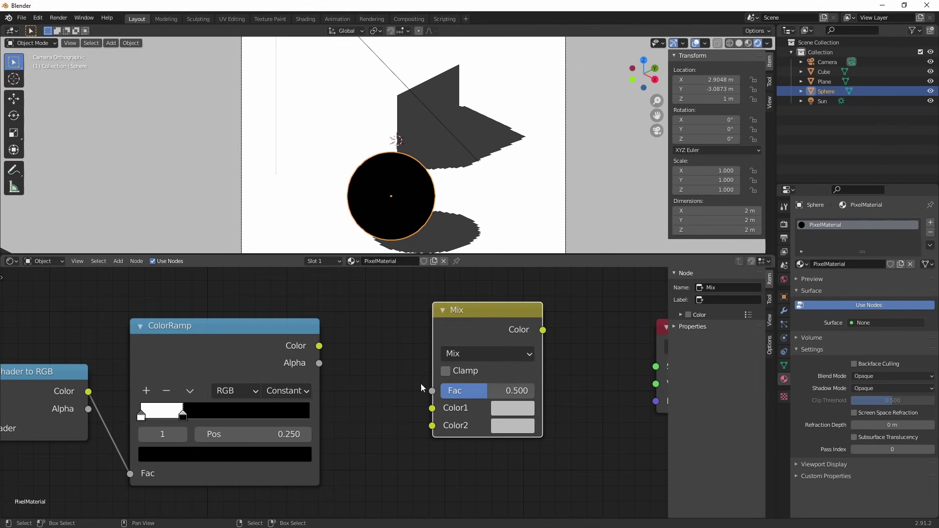
Connect the ColorRamp's Color output to the Mix node's Fac input and adjust the Mix node's placement.
middle_click_drag(394, 363, 340, 373)
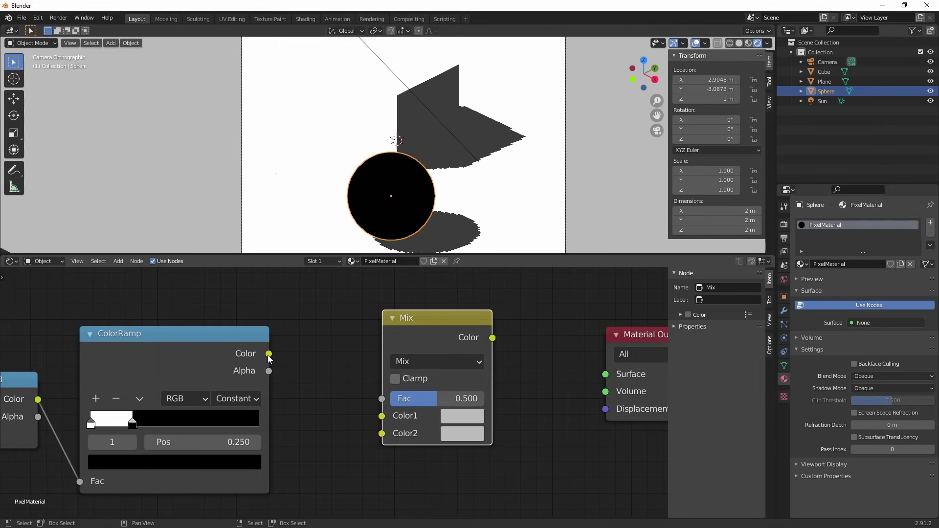
left_click_drag(269, 355, 383, 399)
left_click_drag(451, 340, 432, 333)
middle_click_drag(467, 391, 425, 393)
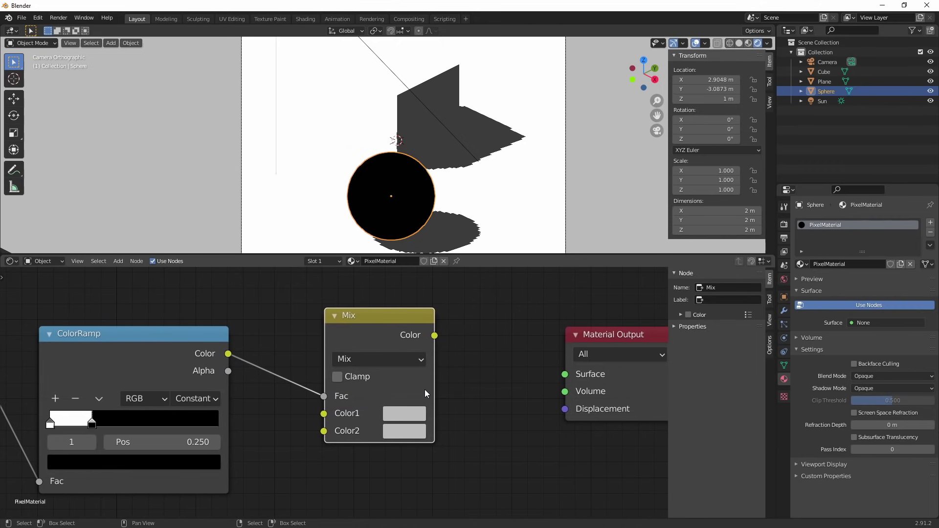
Set the Mix node's Color1 to a muted olive green with an HSV value of about 0.44.
left_click(415, 415)
left_click_drag(431, 236, 414, 219)
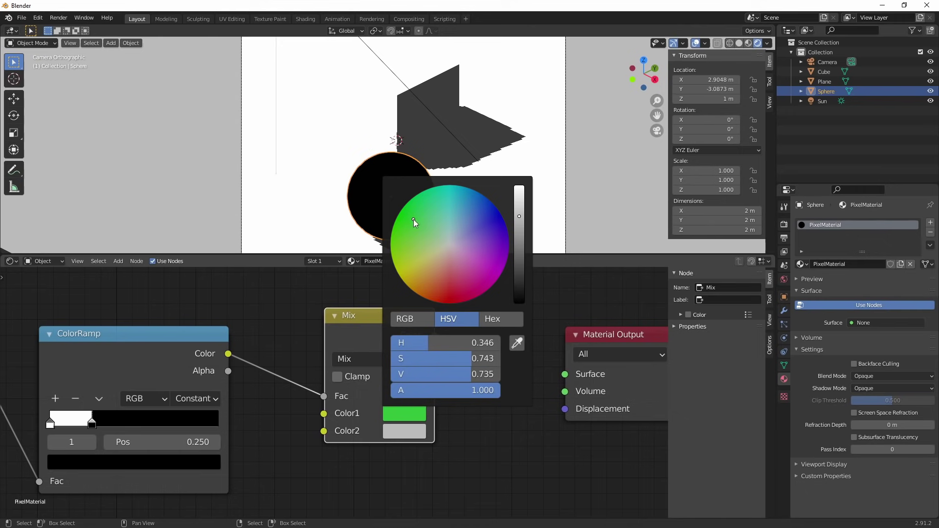
left_click_drag(520, 216, 519, 221)
left_click_drag(395, 248, 403, 252)
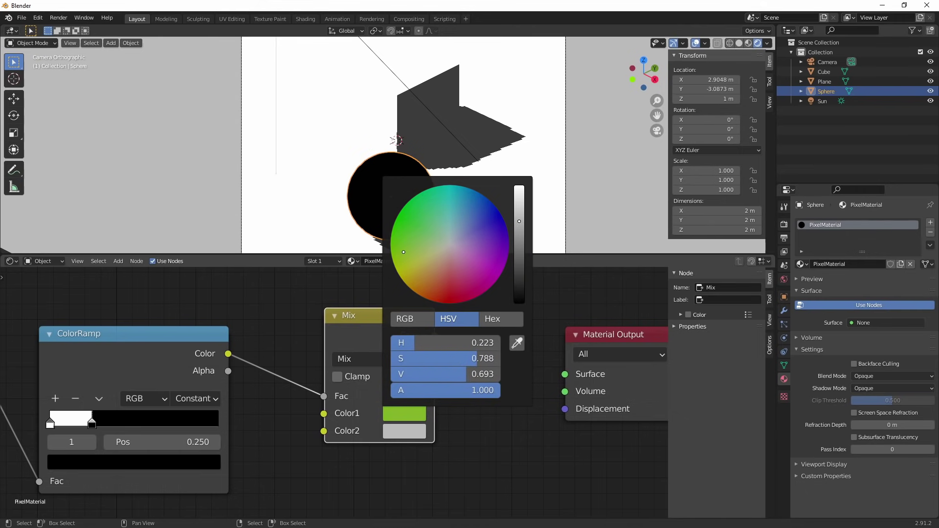
left_click_drag(524, 235, 519, 251)
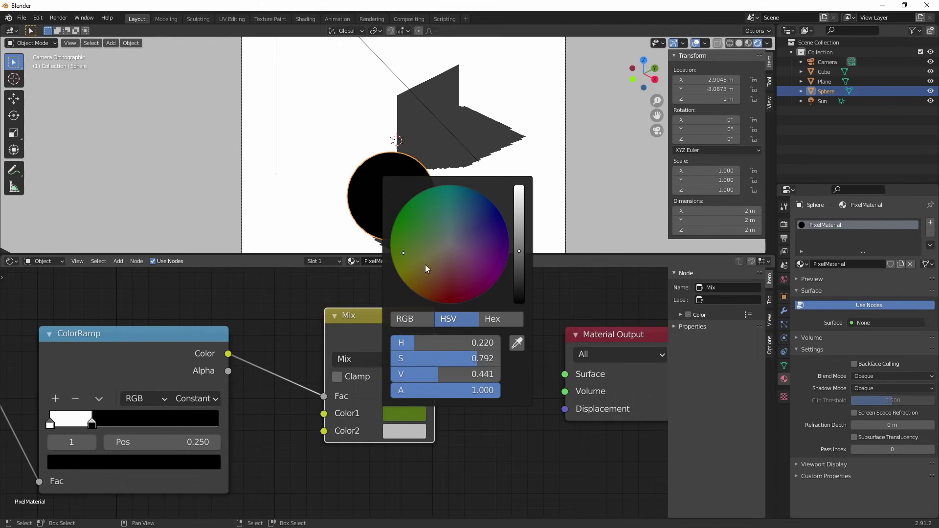
left_click_drag(429, 256, 428, 254)
Copy the olive green from Color1 to the Mix node's Color2 with the eyedropper.
middle_click_drag(469, 434, 483, 427)
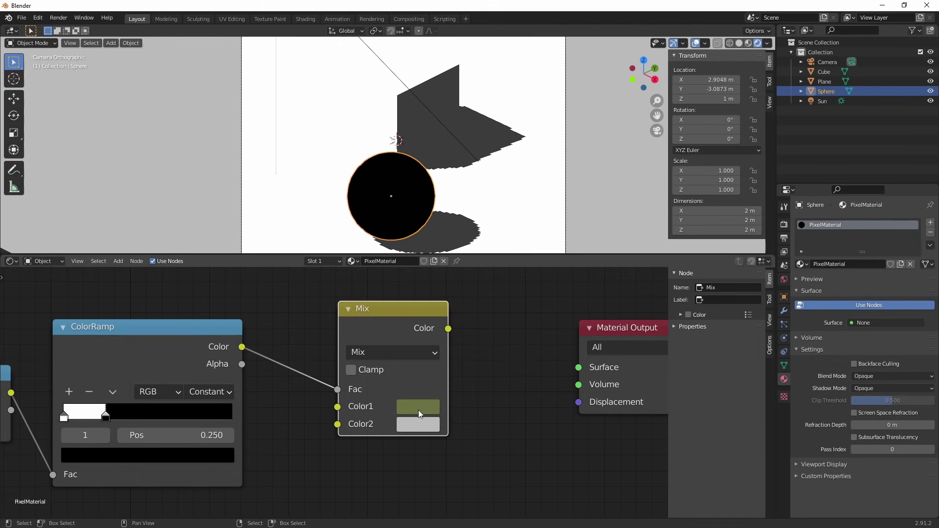
left_click(419, 426)
left_click(530, 353)
left_click(416, 409)
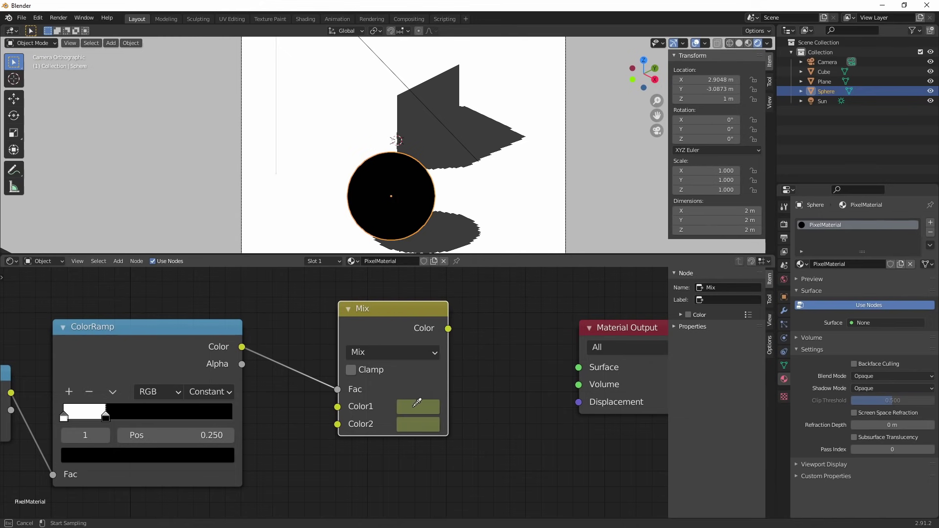
Darken the Mix node's Color2 to an HSV value of about 0.365.
left_click(418, 426)
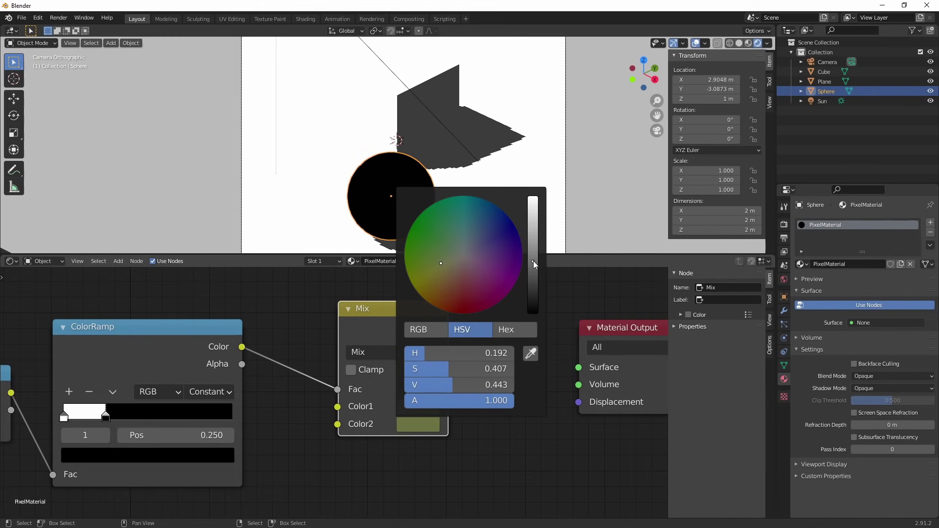
left_click_drag(535, 265, 534, 273)
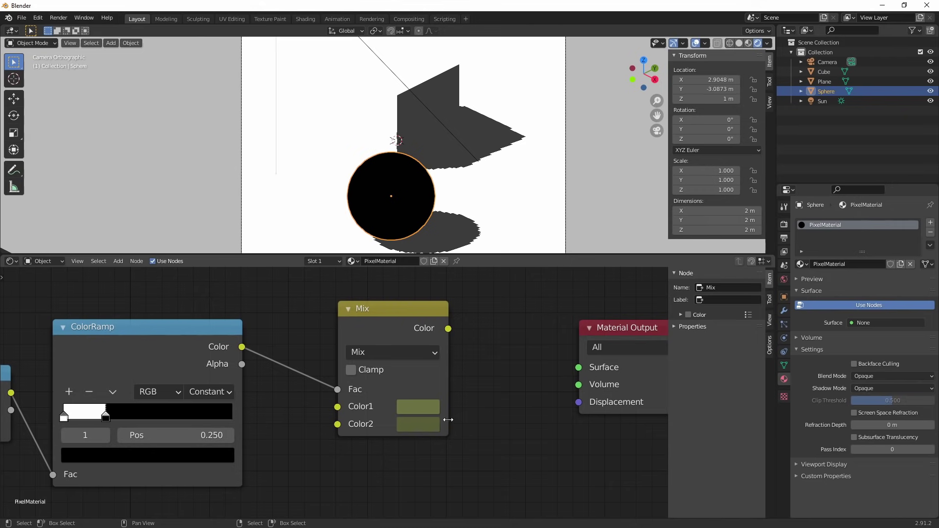
Add an Emission node between Mix and Material Output, linking Mix Color to its Color input and its Emission output to Surface.
middle_click_drag(441, 418, 384, 421)
middle_click_drag(453, 395, 392, 407)
left_click_drag(536, 345, 633, 341)
key("shift+a")
left_click(483, 334)
type("emi")
key("Return")
left_click(396, 333)
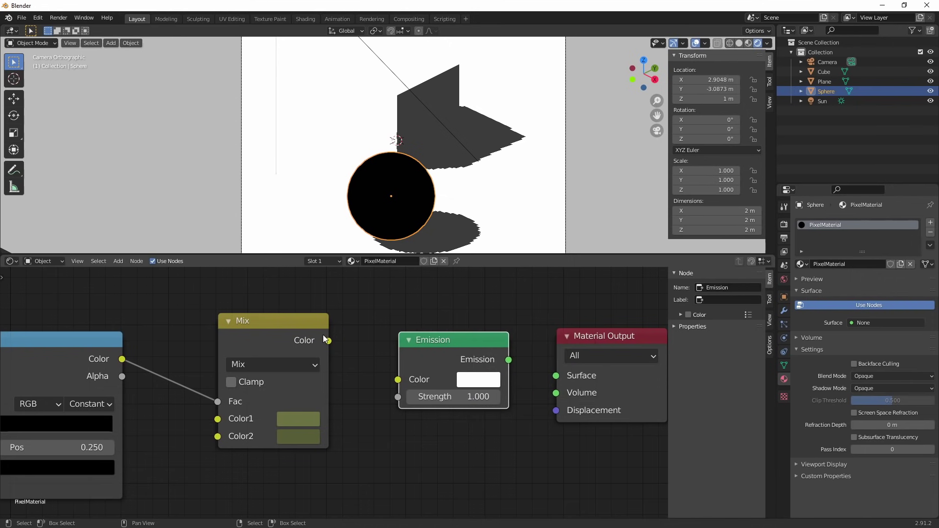
left_click_drag(328, 340, 398, 380)
left_click_drag(508, 360, 557, 376)
Link the sphere's PixelMaterial to the cube and the ground plane, then deselect everything.
scroll(484, 168, "down", 2)
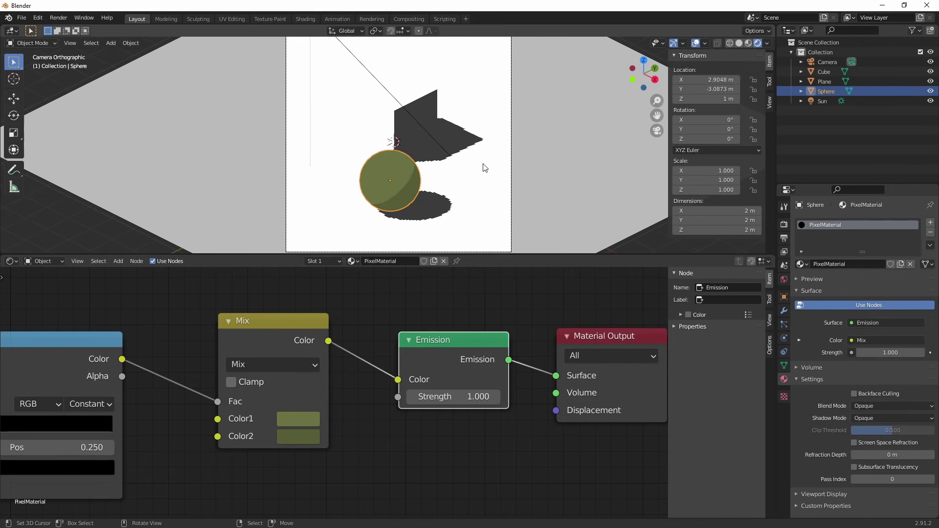
left_click(433, 120)
left_click(606, 180, "shift")
left_click(392, 178, "shift")
key("ctrl+l")
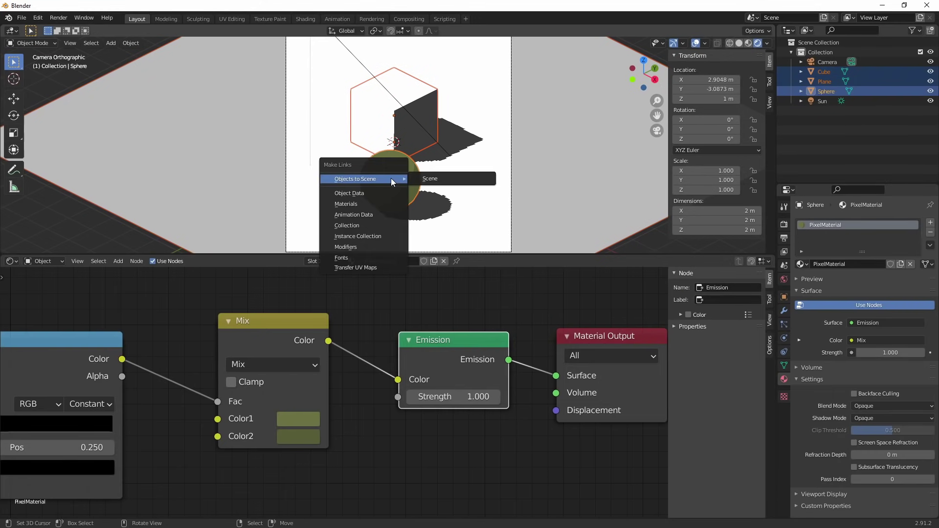
left_click(379, 204)
key("alt+a")
Make the plane's material a separate copy and rename it PixelMaterial2.
scroll(480, 193, "down", 2)
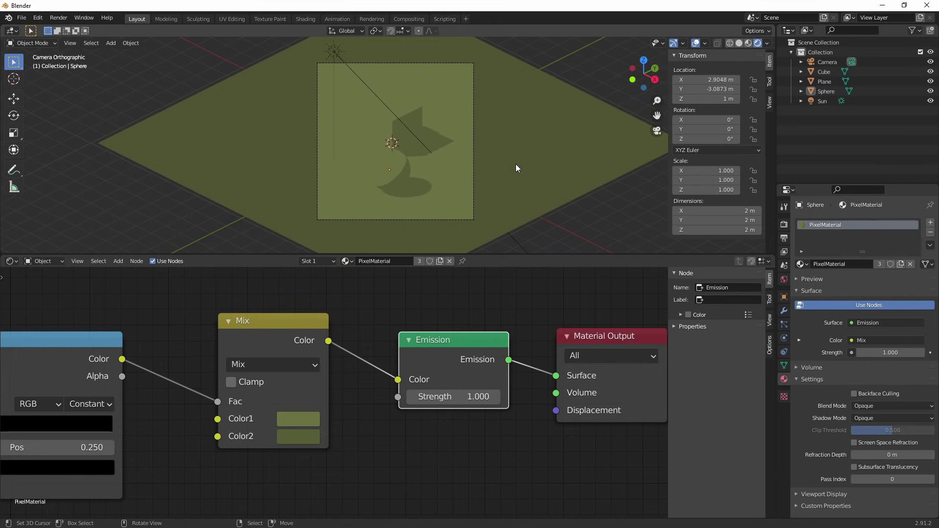
left_click(515, 168)
left_click(898, 264)
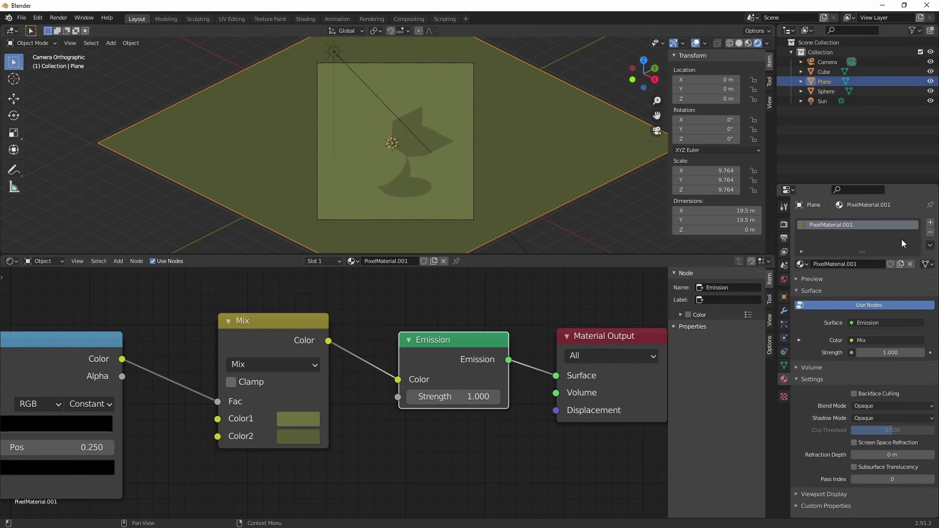
left_click(862, 263)
left_click(862, 263)
key("BackSpace")
key("Return")
Change PixelMaterial2's Mix Color1 to a muted bluish green and copy it to Color2 with the eyedropper.
left_click(291, 422)
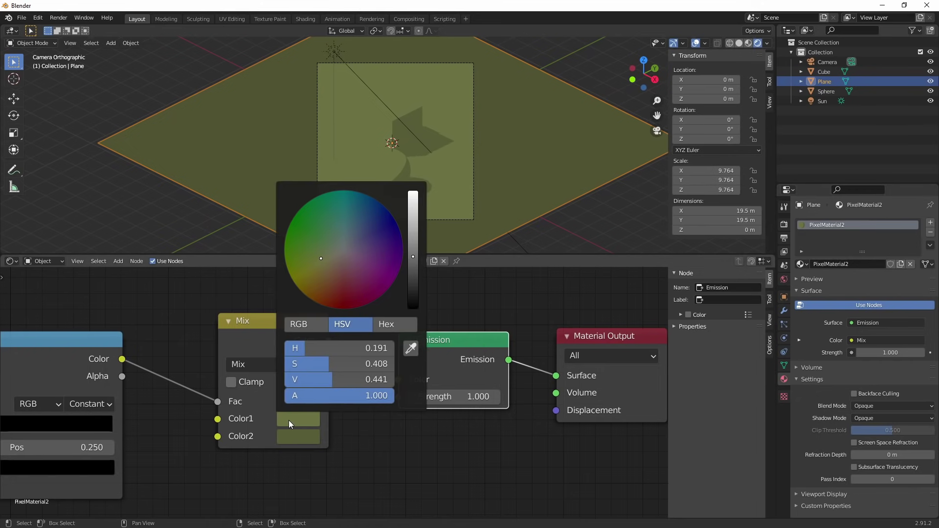
left_click_drag(319, 251, 332, 228)
middle_click_drag(434, 413, 506, 413)
left_click(374, 437)
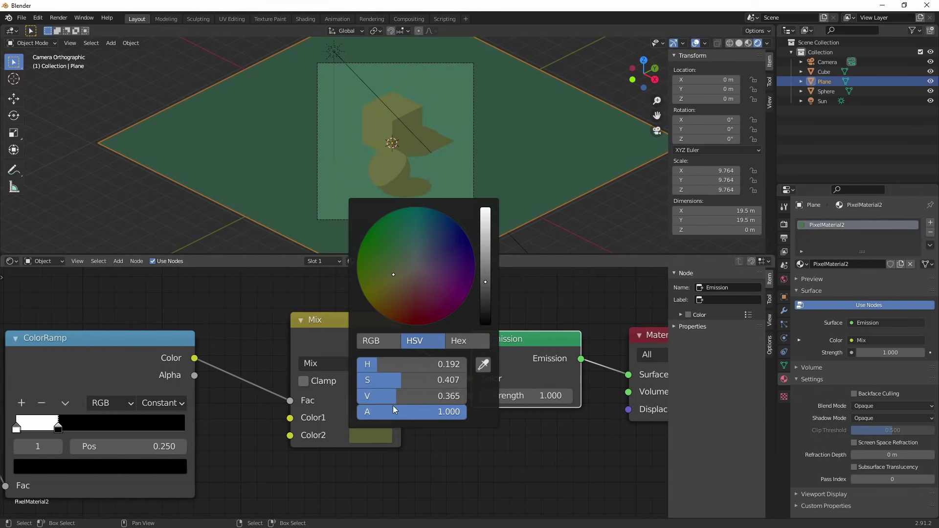
left_click(486, 368)
left_click(380, 419)
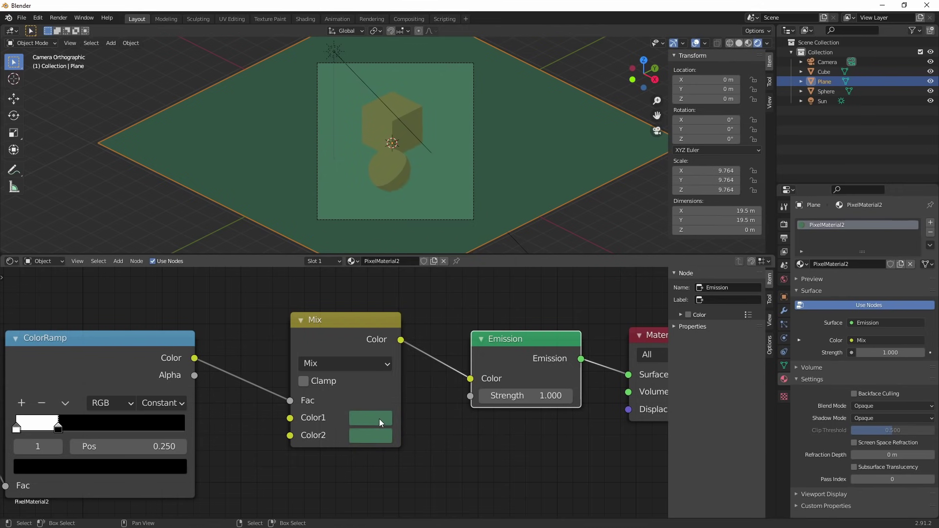
Darken Color2 of PixelMaterial2's Mix node to a deeper green for the plane's shadows.
left_click(365, 440)
left_click_drag(487, 281, 486, 283)
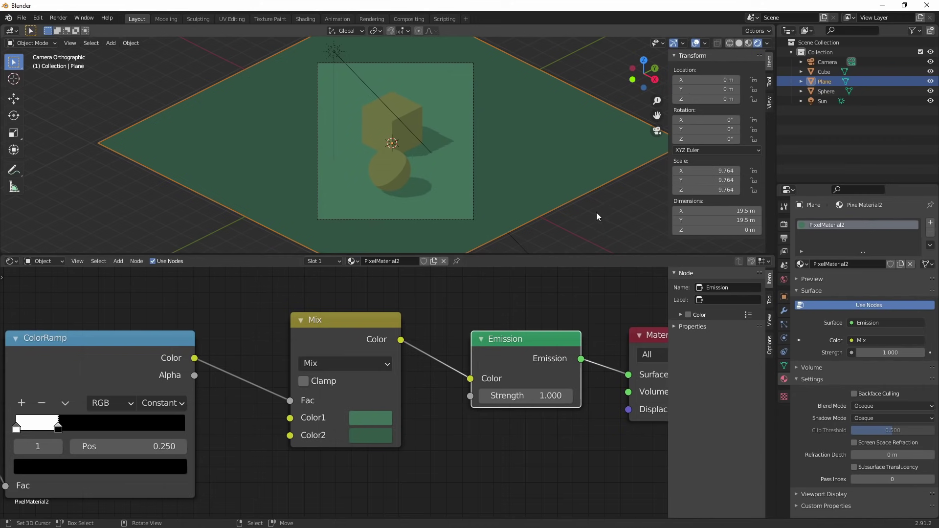
right_click(594, 214)
Save the file and render the scene to inspect the pixelated two-tone shading and shadows.
scroll(510, 191, "up", 2)
middle_click_drag(508, 191, 513, 195, "shift")
key("ctrl+s")
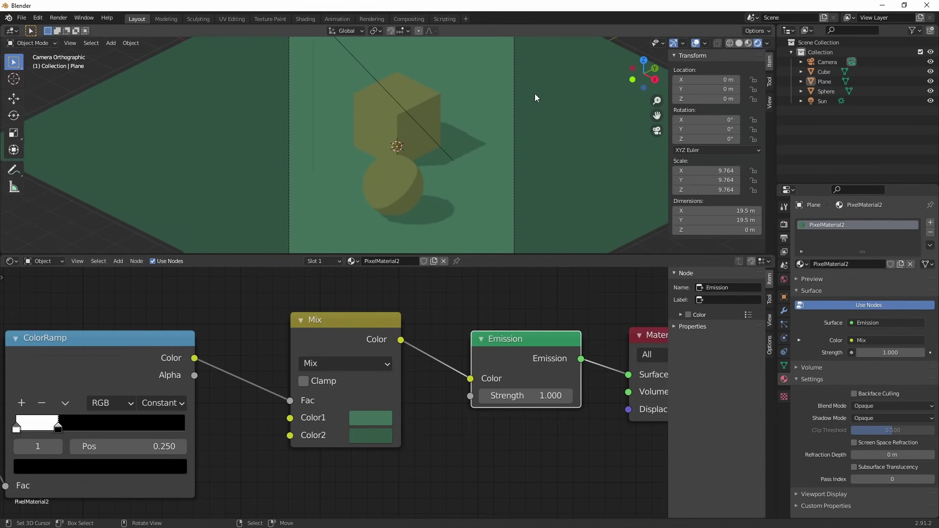
scroll(515, 130, "down", 1)
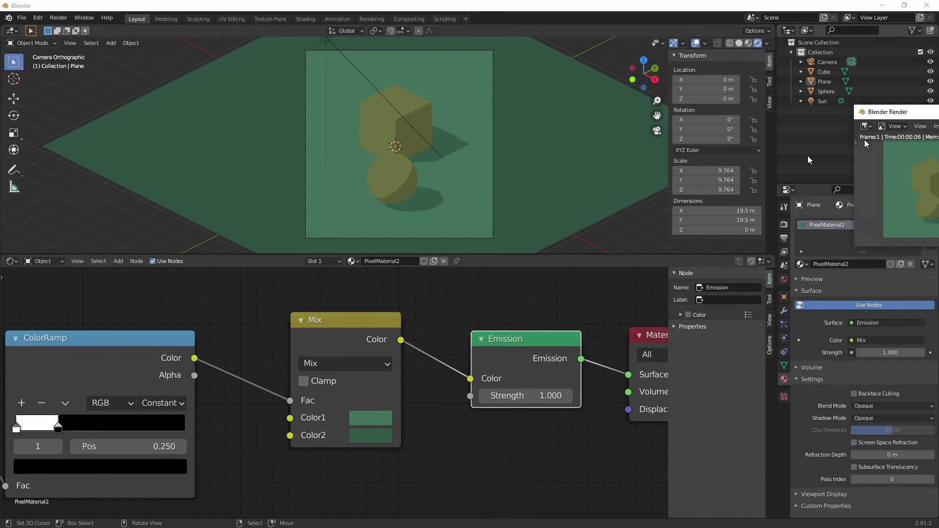
scroll(522, 316, "up", 4)
scroll(535, 324, "down", 1)
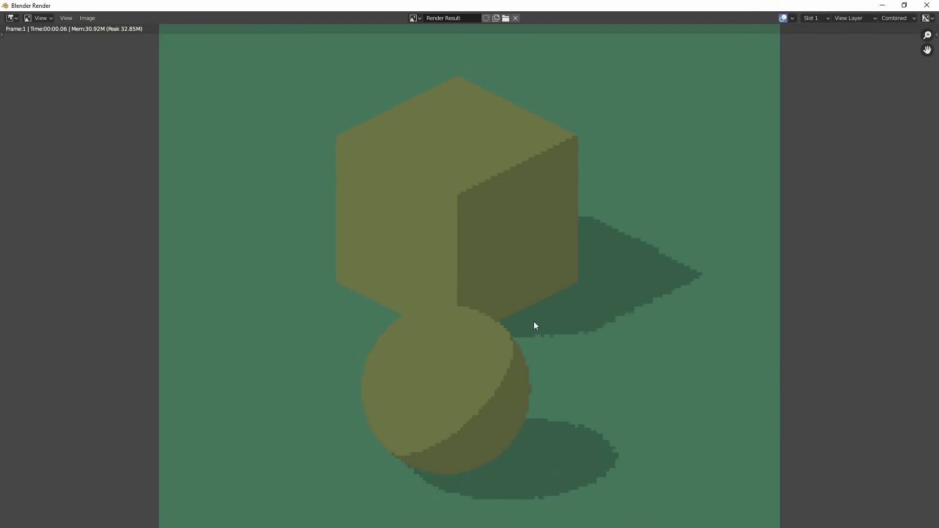
key("Escape")
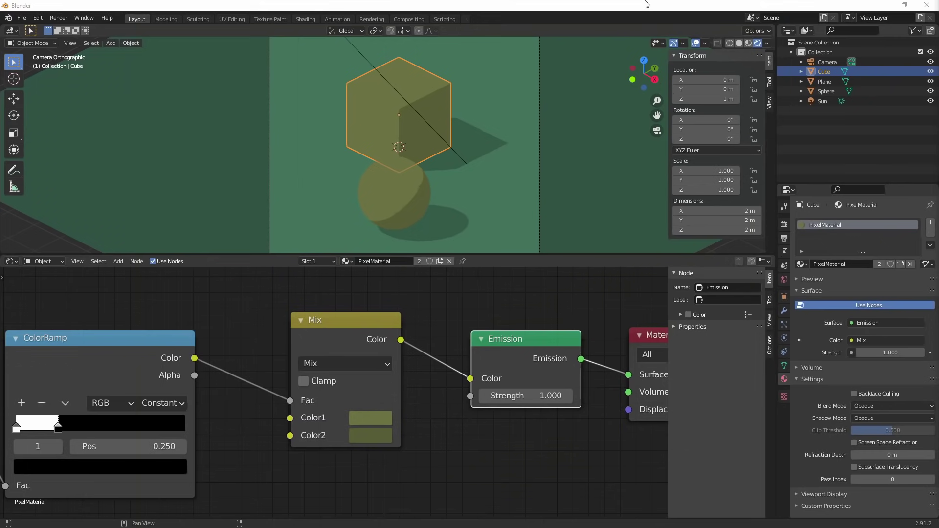
Enable Freestyle in the render settings and collapse its options.
scroll(525, 166, "down", 4)
left_click(578, 200)
scroll(575, 198, "up", 3)
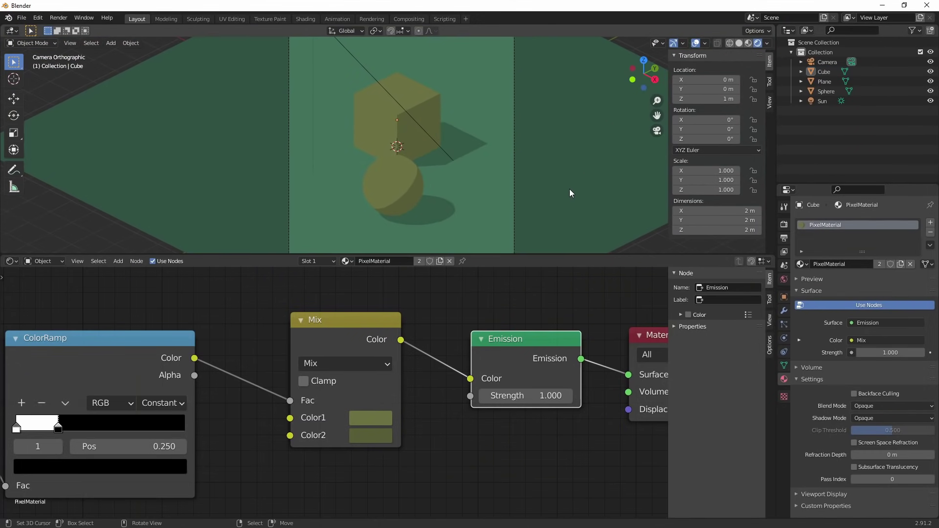
left_click(784, 224)
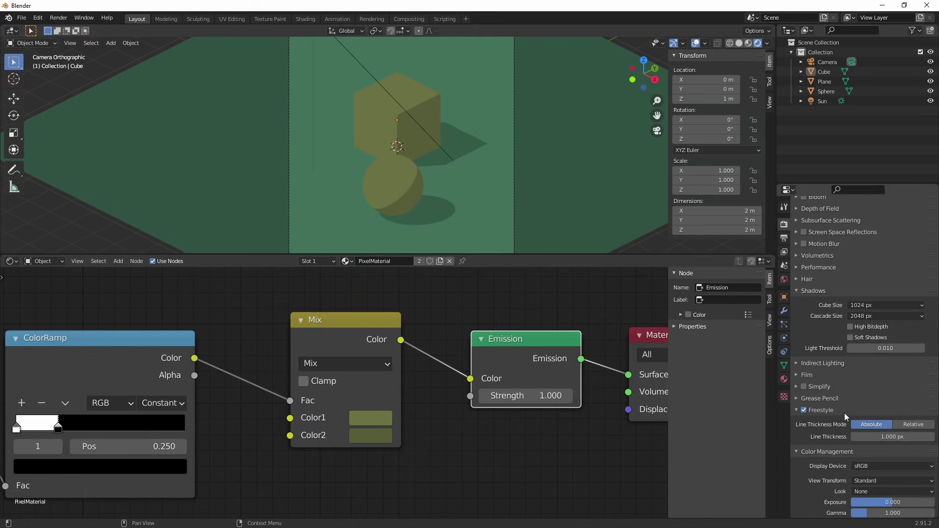
left_click(797, 411)
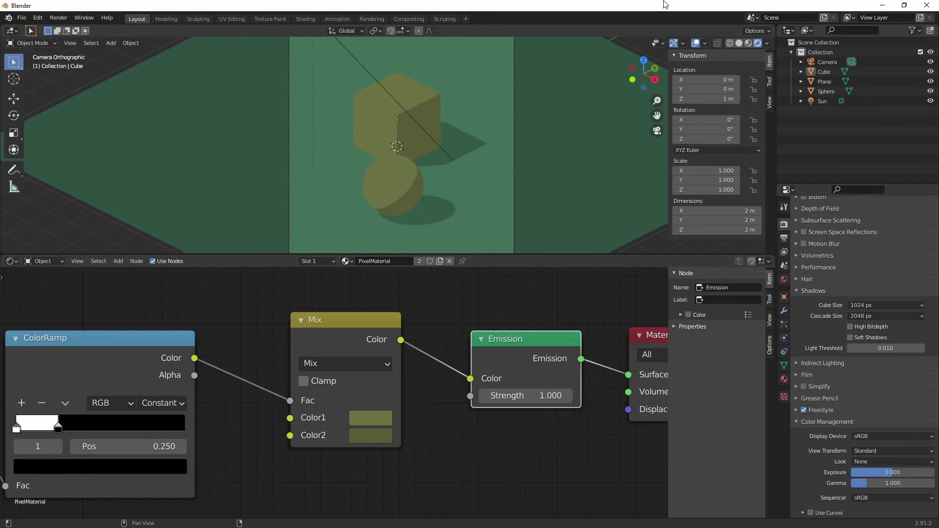
Render the scene and examine the Freestyle outlines around the cube and sphere.
key("F12")
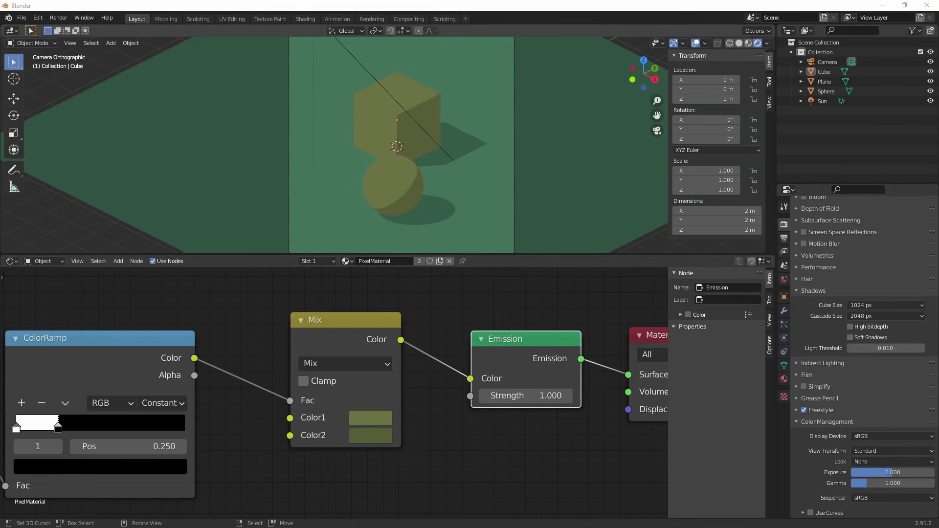
scroll(453, 333, "up", 8)
scroll(501, 323, "down", 3)
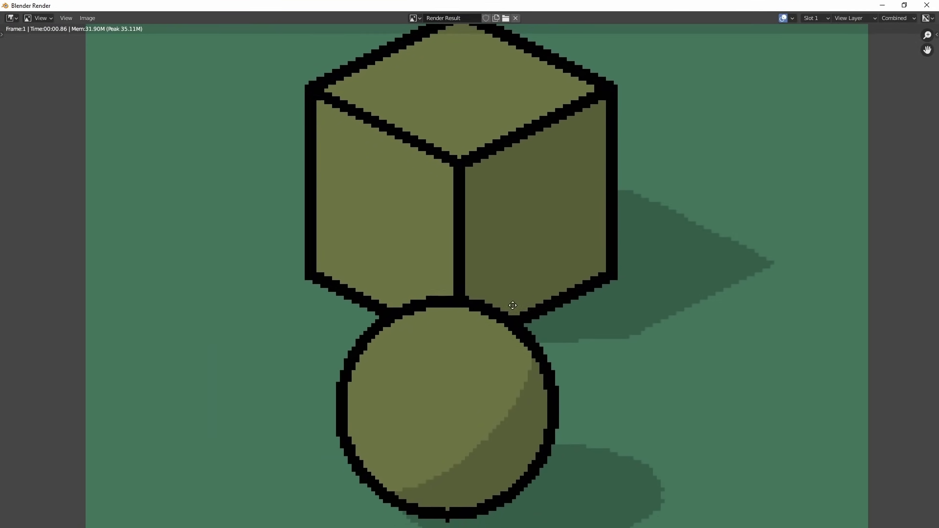
scroll(546, 298, "up", 2)
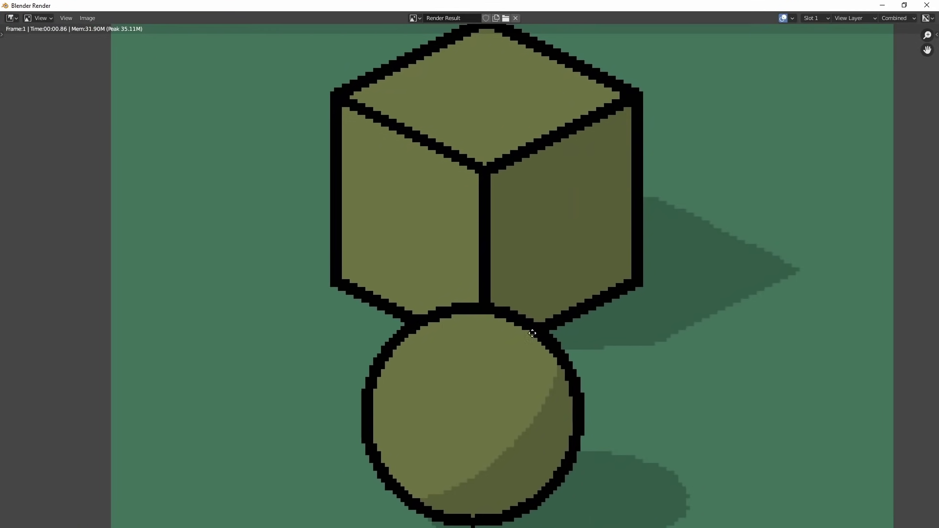
middle_click_drag(495, 379, 528, 239)
scroll(510, 325, "up", 2)
scroll(521, 294, "down", 1)
middle_click_drag(519, 297, 621, 333)
scroll(485, 362, "down", 2)
middle_click_drag(626, 267, 614, 290)
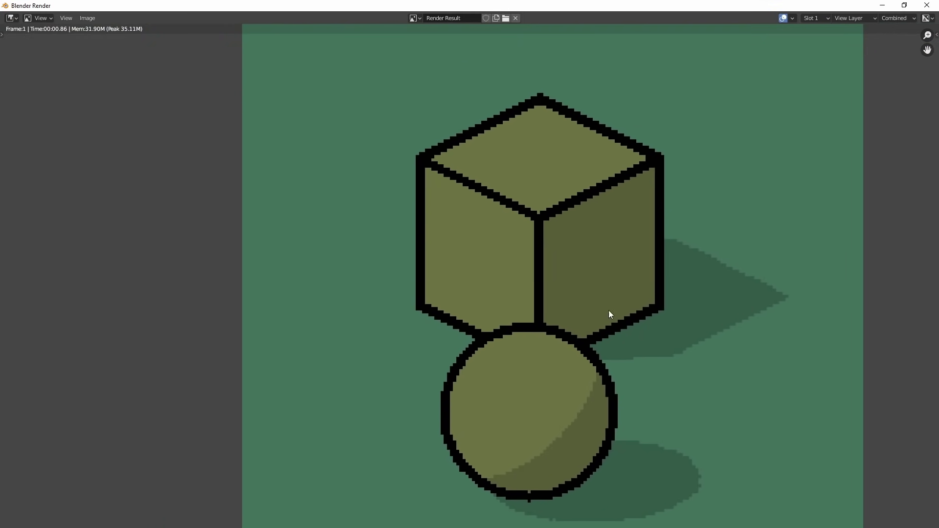
scroll(539, 359, "down", 4)
scroll(591, 357, "up", 2)
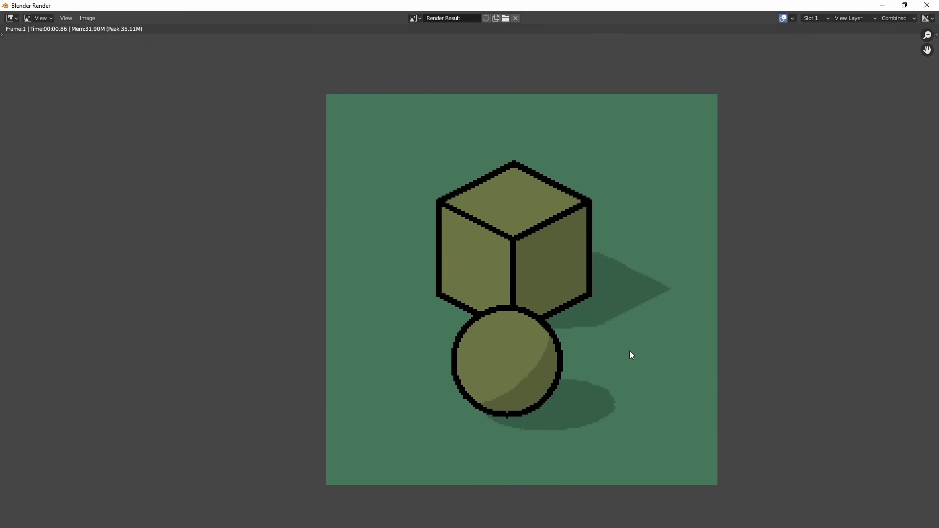
middle_click_drag(631, 357, 609, 338)
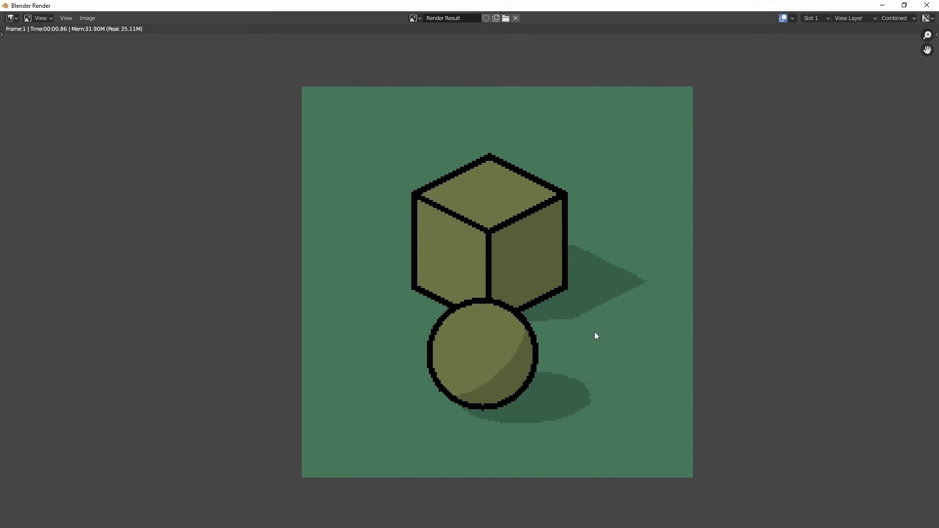
scroll(594, 332, "up", 1)
key("Escape")
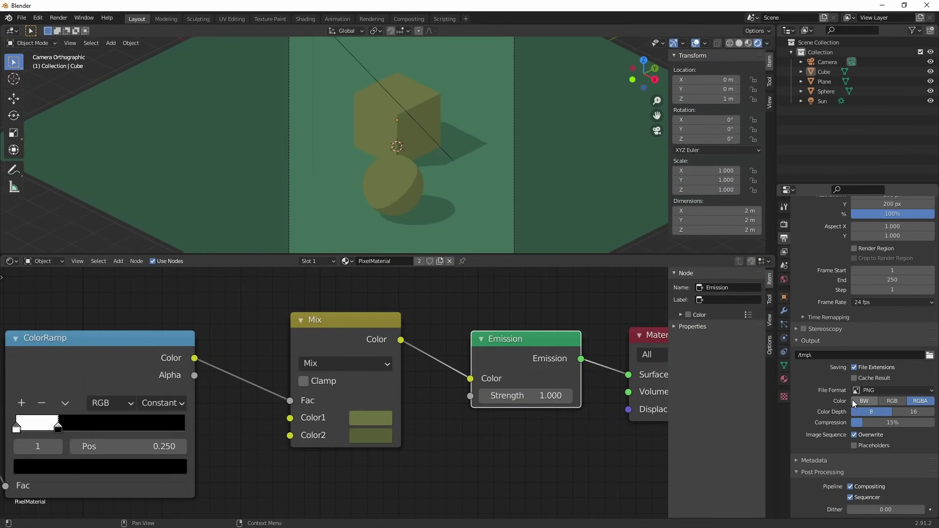
Open the view layer's Freestyle settings and enlarge the properties editor to show the line set options.
left_click(783, 252)
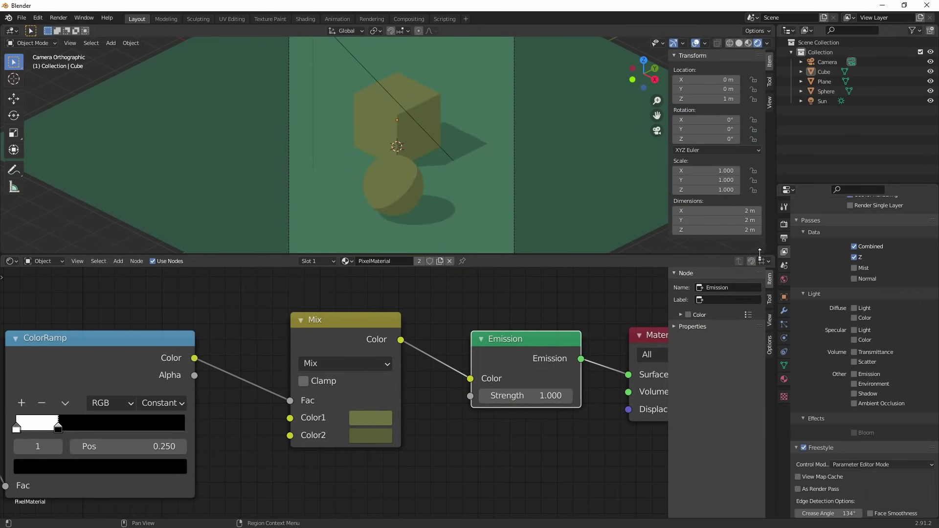
scroll(863, 359, "down", 8)
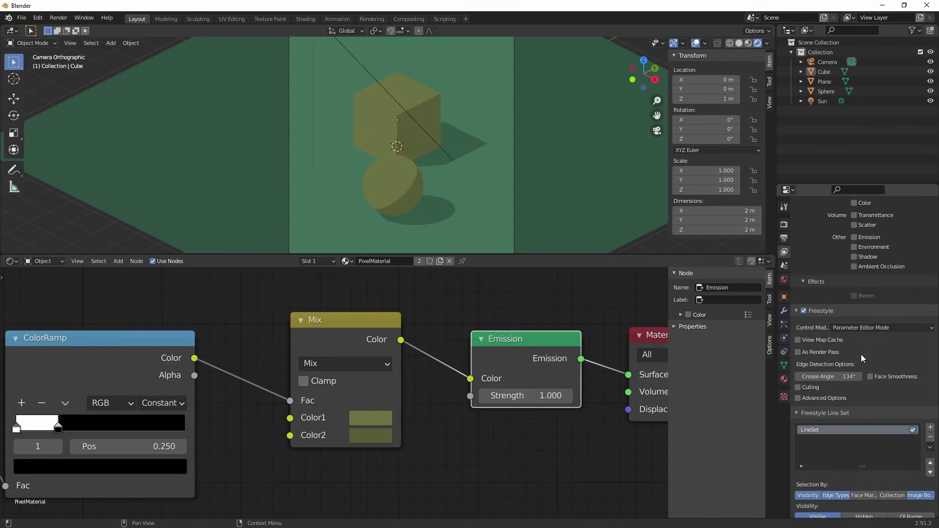
left_click_drag(777, 319, 636, 318)
left_click_drag(713, 185, 719, 86)
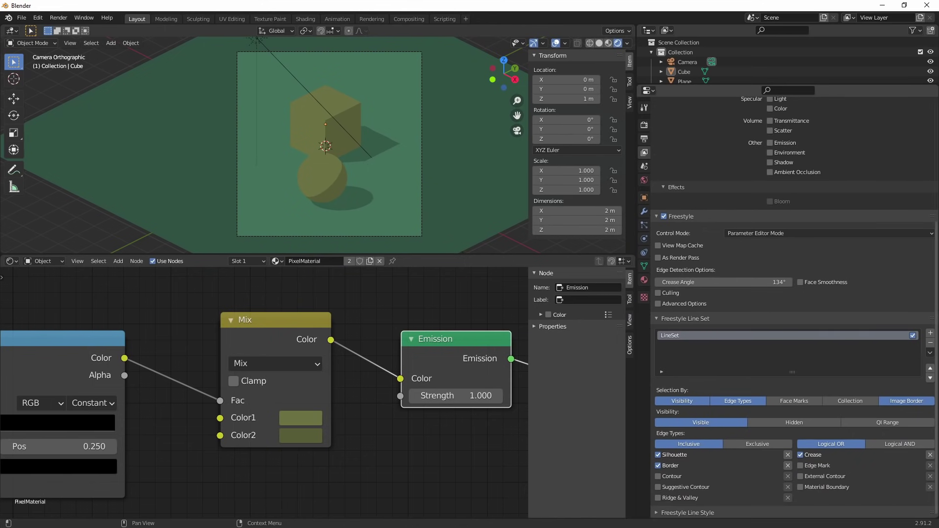
Enable selection by Collection for the Freestyle line set and set its collection mode to Exclusive.
left_click(851, 402)
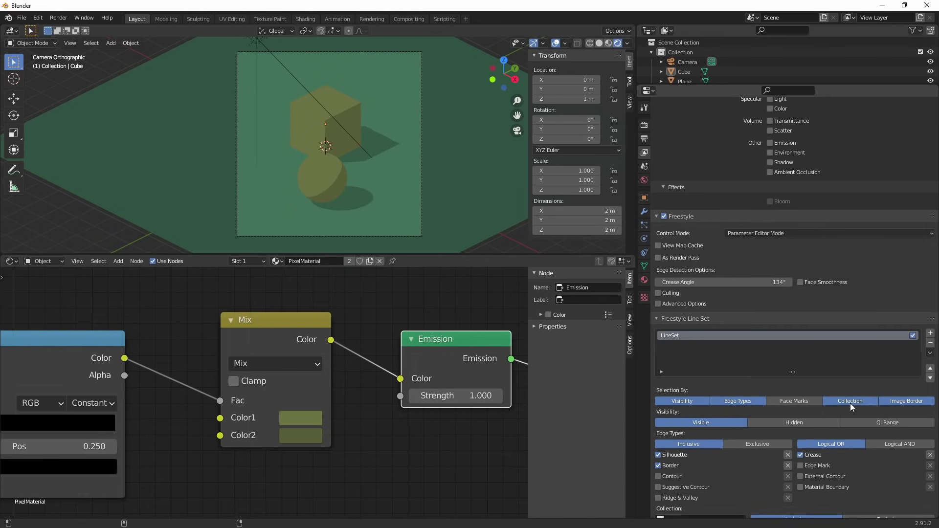
scroll(854, 401, "down", 1)
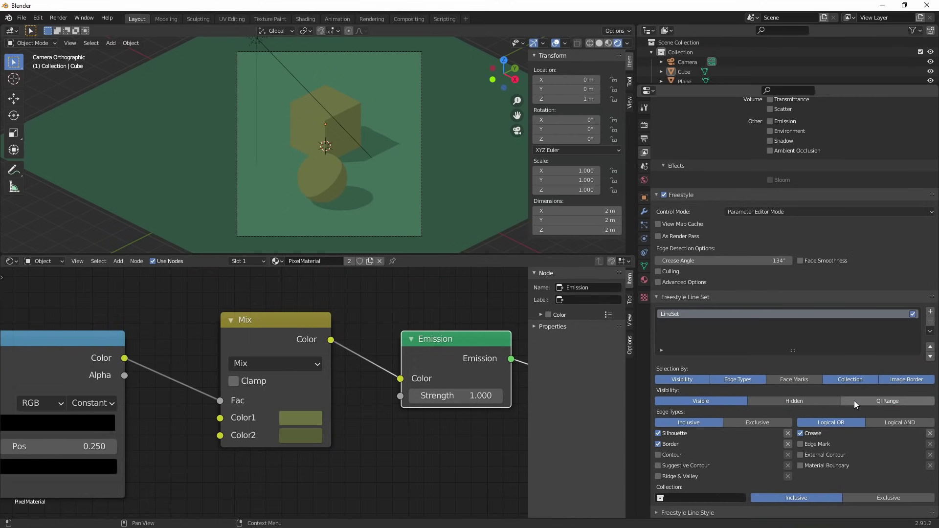
left_click(886, 496)
Move the sphere into a new collection named NoOutline.
left_click(319, 175)
scroll(356, 184, "up", 4)
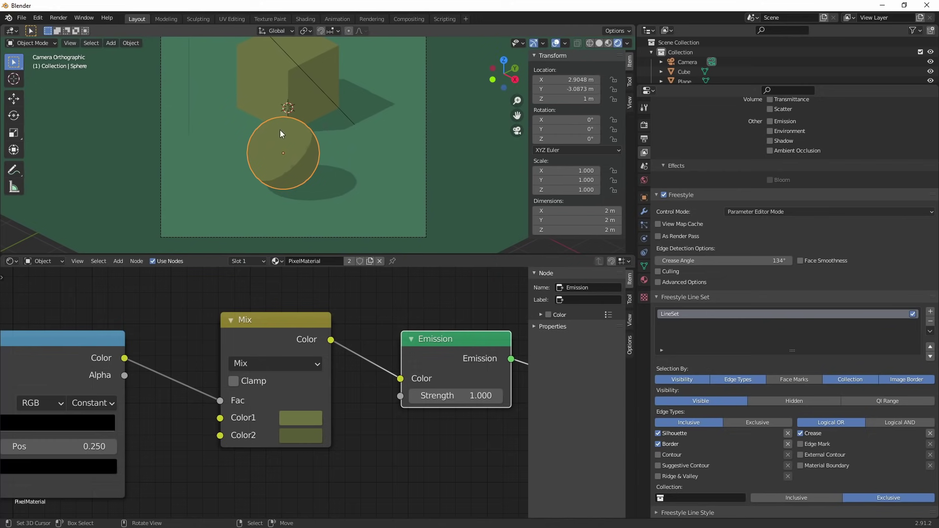
key("m")
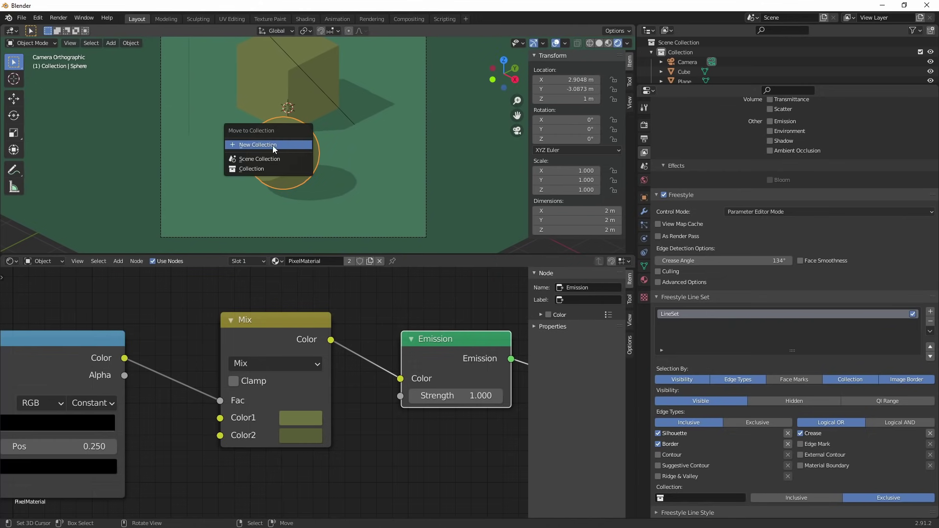
left_click(277, 145)
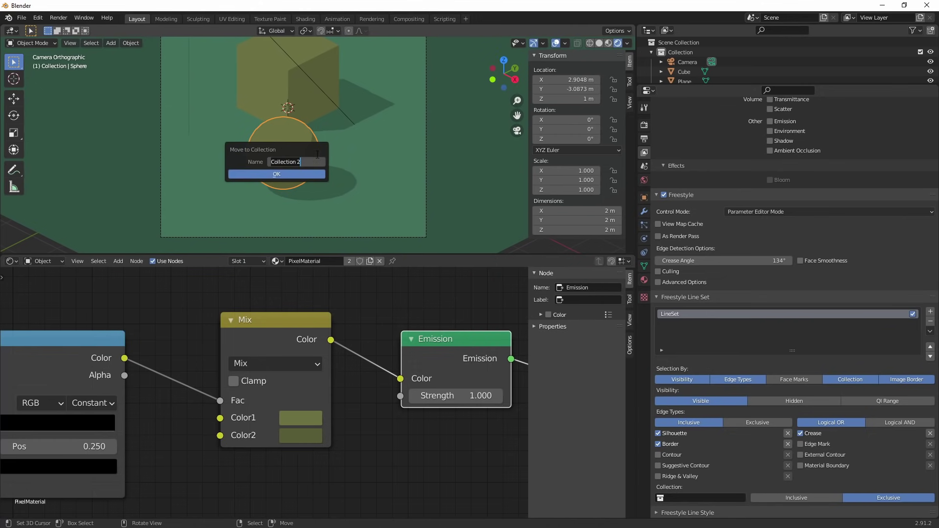
type("NoOutline")
key("Return")
left_click(260, 172)
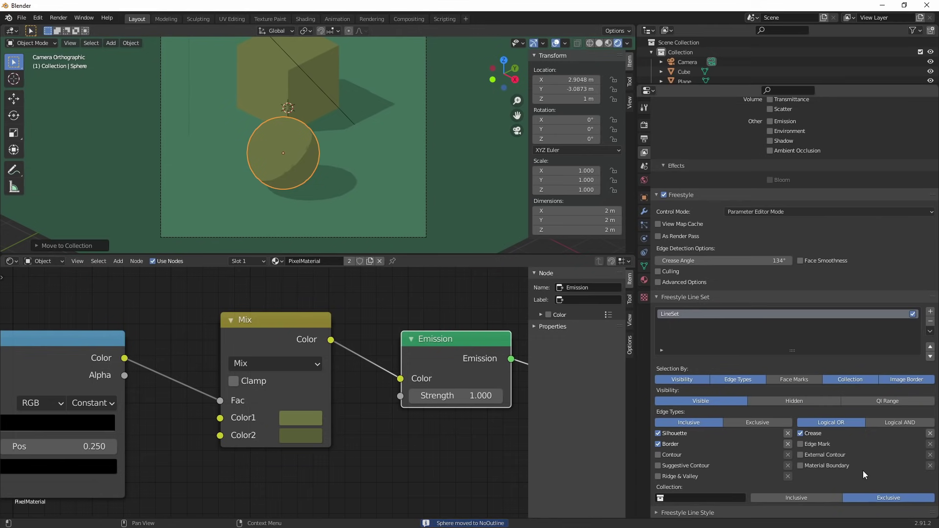
Set the Freestyle line set's collection to NoOutline and render the scene.
left_click(665, 495)
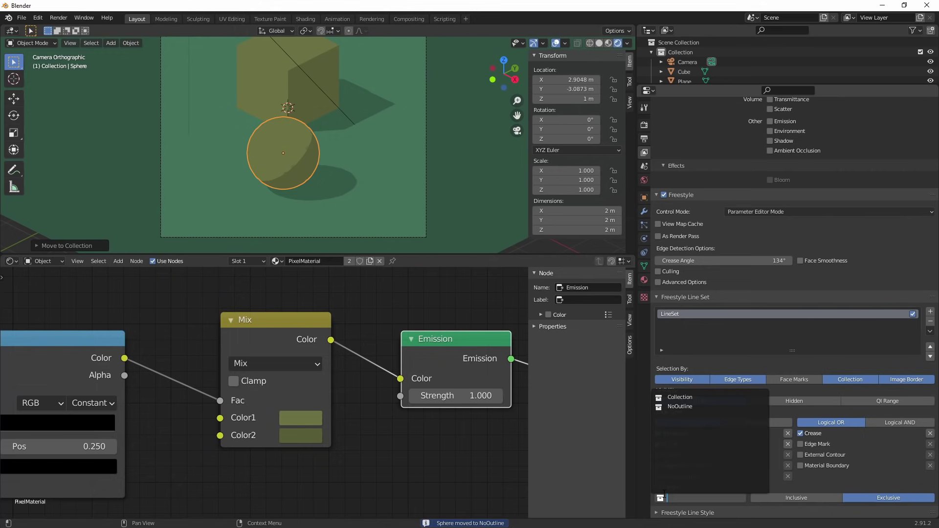
left_click(686, 406)
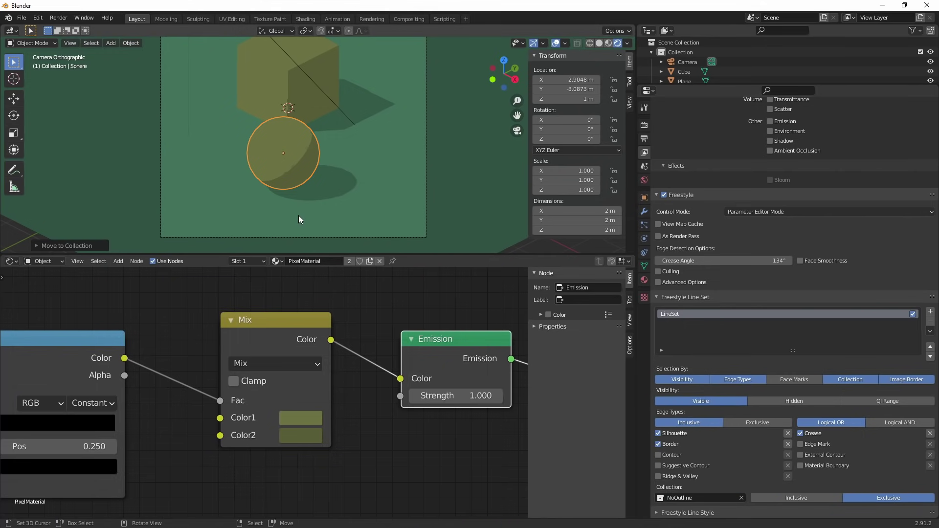
key("F12")
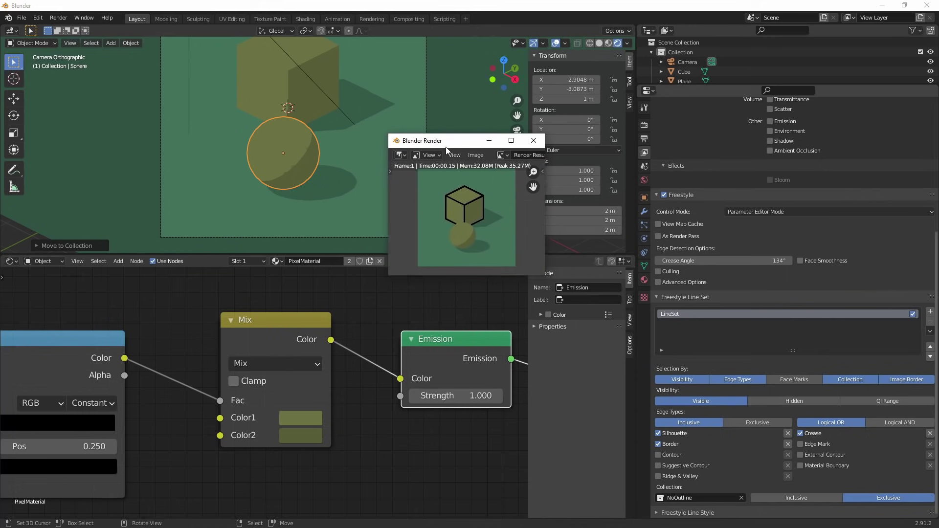
Examine the rendered outlines around the cube and sphere up close and close the render.
scroll(465, 215, "up", 6)
mouse_move(471, 254)
middle_mouse_down()
mouse_move(484, 189)
mouse_move(479, 255)
mouse_move(465, 239)
middle_mouse_up()
scroll(485, 214, "down", 2)
scroll(462, 228, "down", 3)
scroll(466, 234, "up", 3)
scroll(491, 214, "up", 4)
middle_click_drag(491, 213, 464, 212)
scroll(468, 226, "down", 5)
key("Escape")
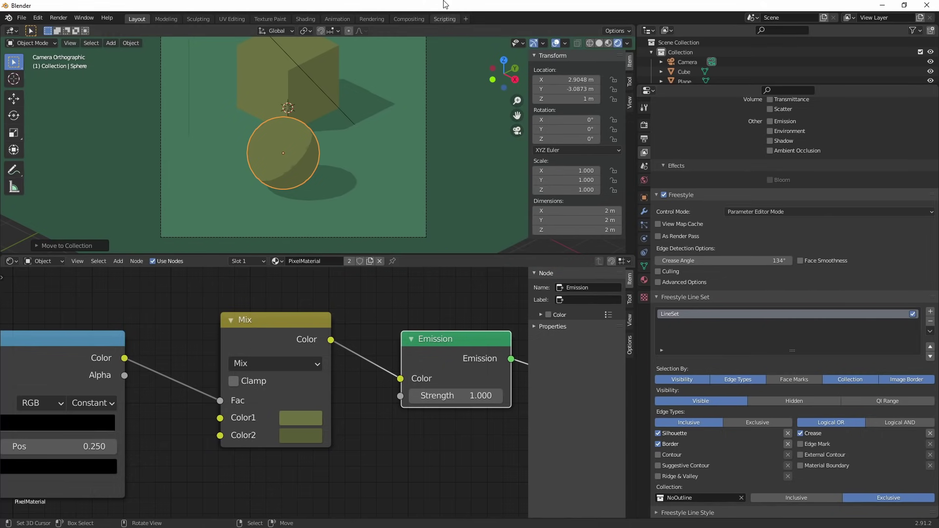
Deselect the sphere and enable the Contour edge type for the Freestyle line set.
scroll(426, 204, "down", 3)
left_click(384, 189)
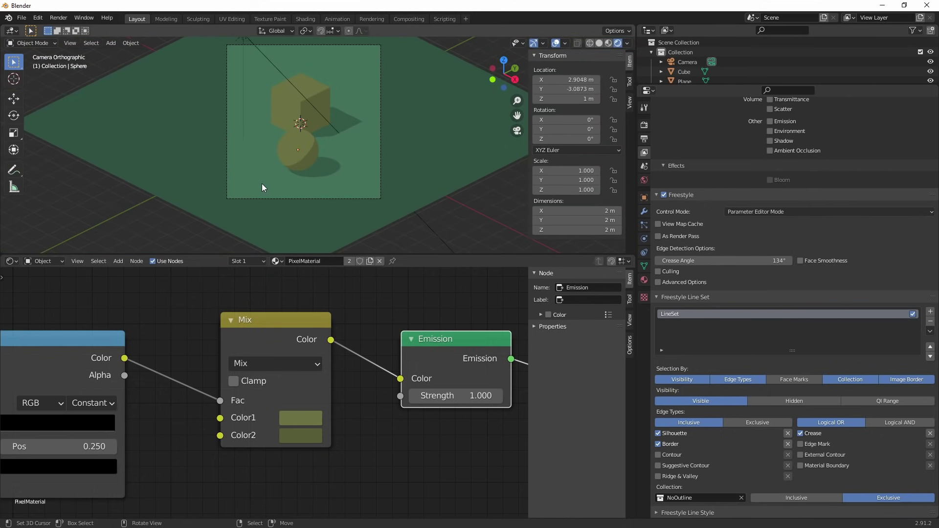
scroll(315, 165, "up", 4)
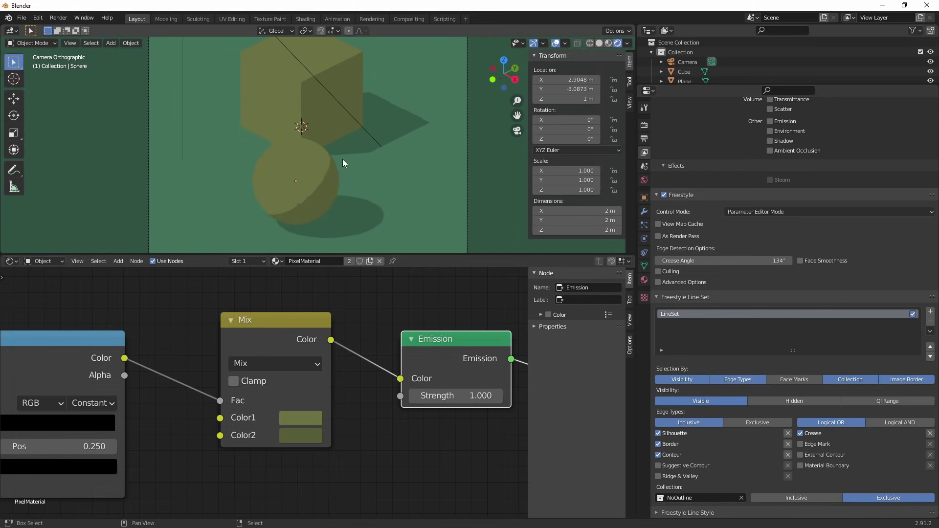
Duplicate the cube to about X -1.18 m, Y -1.18 m and lower the copy along Z to about 0.24 m.
middle_click_drag(343, 159, 350, 187, "shift")
left_click(330, 144)
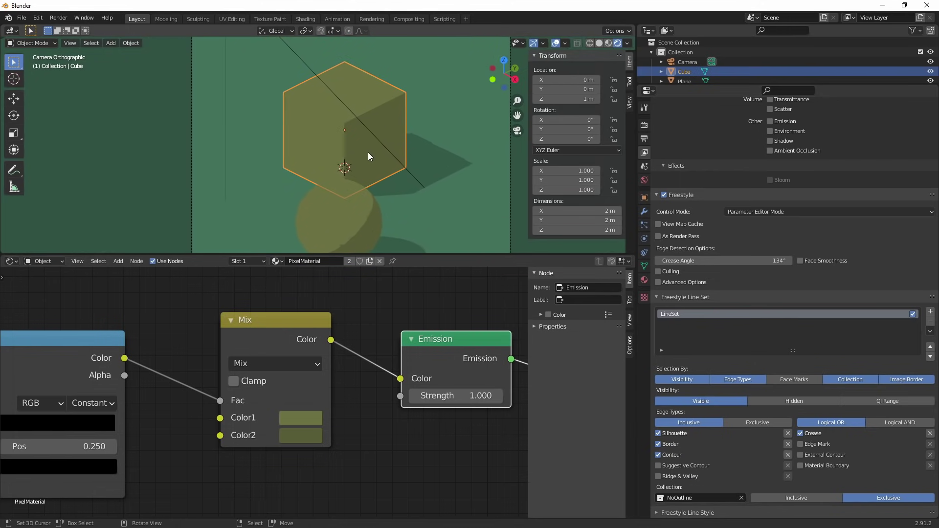
key("shift+d")
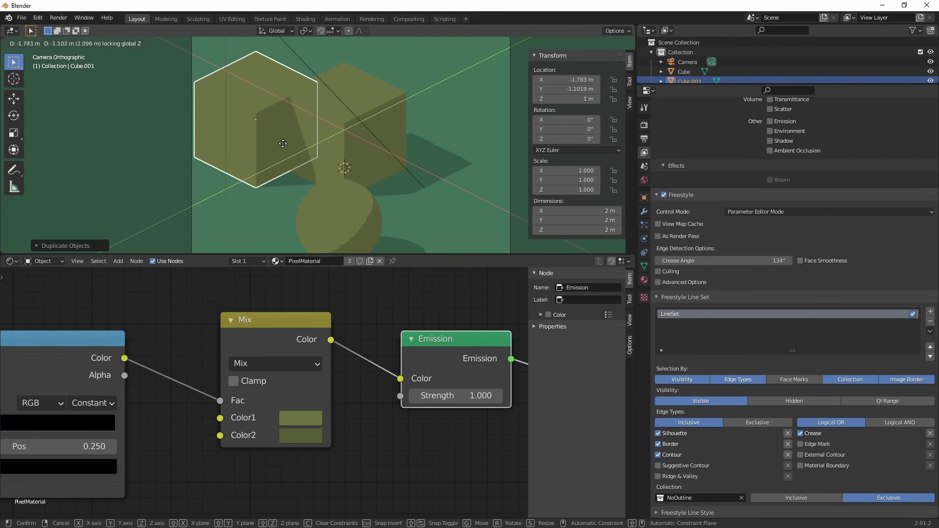
left_click(298, 156)
key("g")
key("z")
left_click(315, 158)
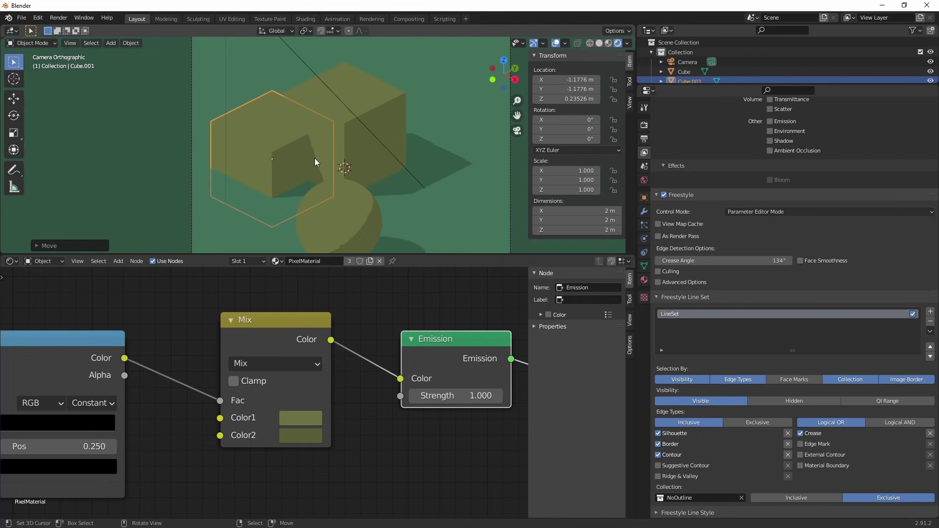
key("alt+a")
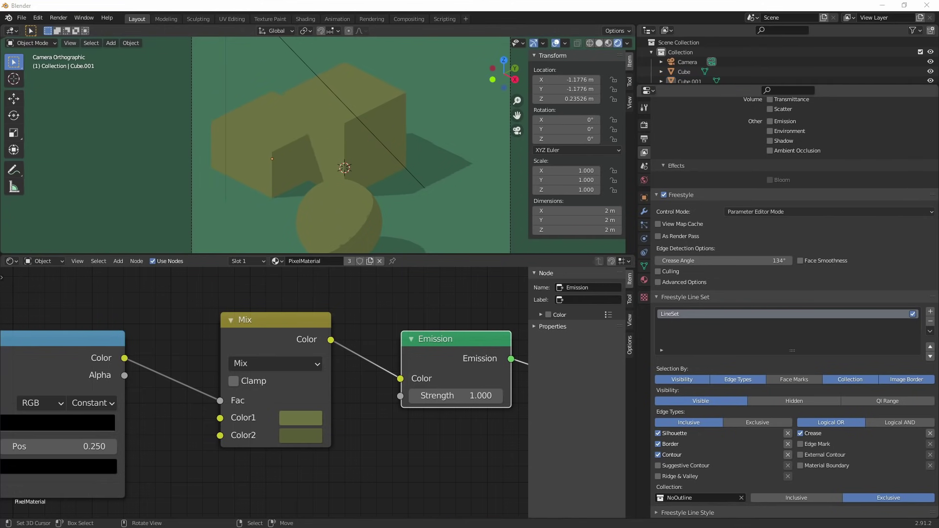
Render the scene and examine the outlines where the lowered cube meets the original cube and the ground.
key("F12")
scroll(447, 273, "up", 10)
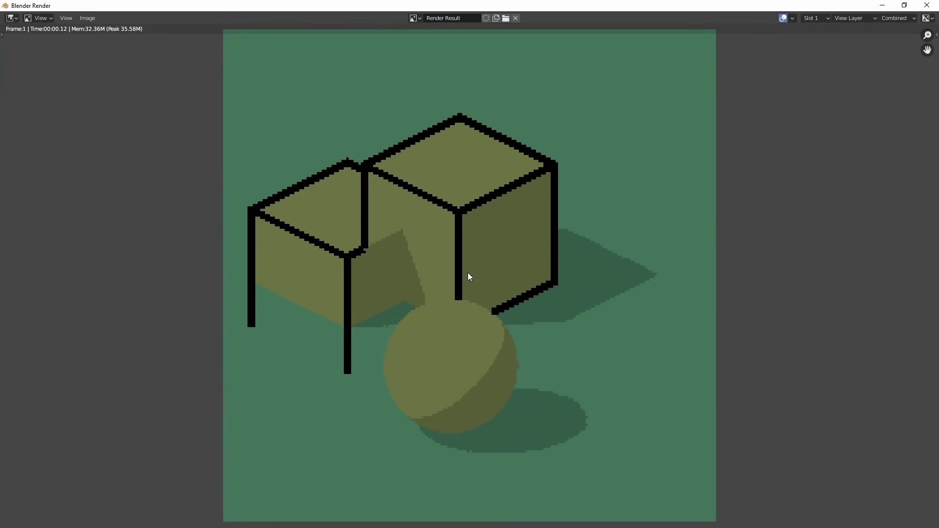
middle_click_drag(450, 255, 480, 255)
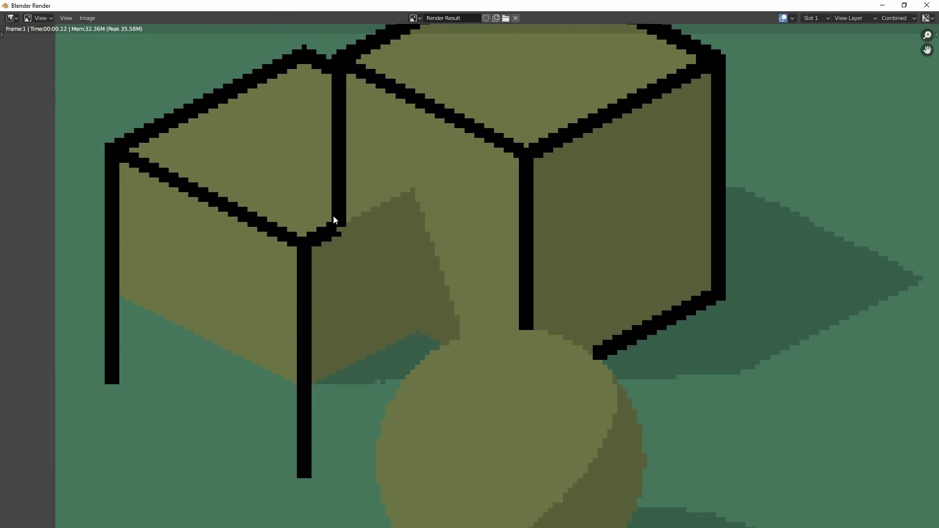
scroll(323, 352, "down", 3)
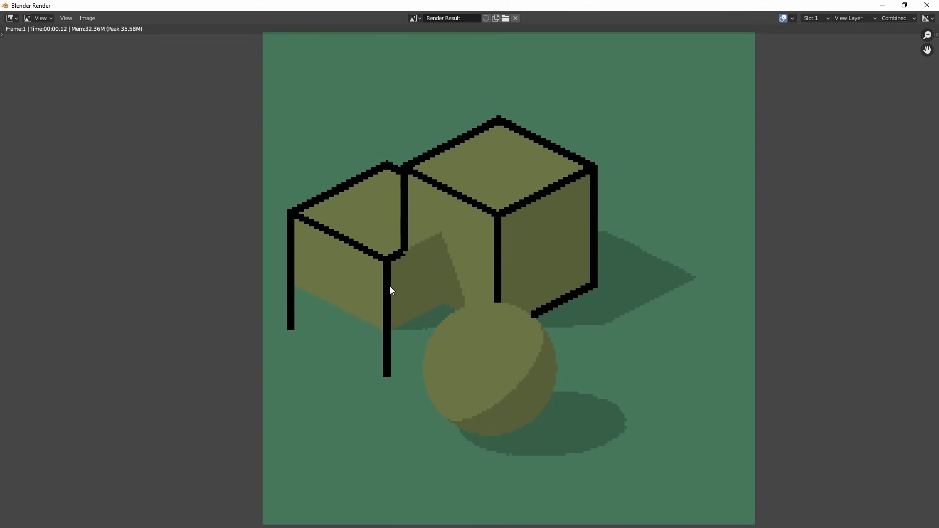
key("Escape")
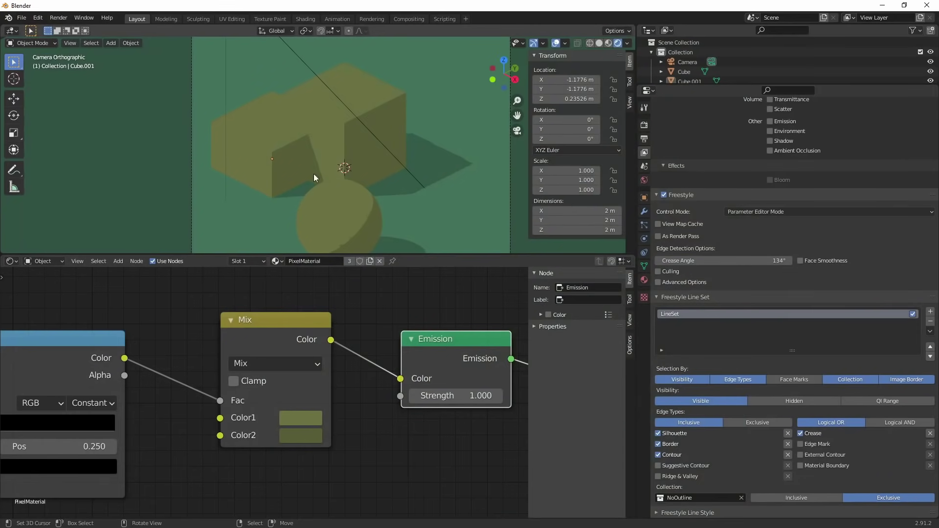
Flatten the duplicated cube to about 0.339 scale along Z and raise it to about Z 0.30 m.
left_click(275, 145)
key("s")
key("z")
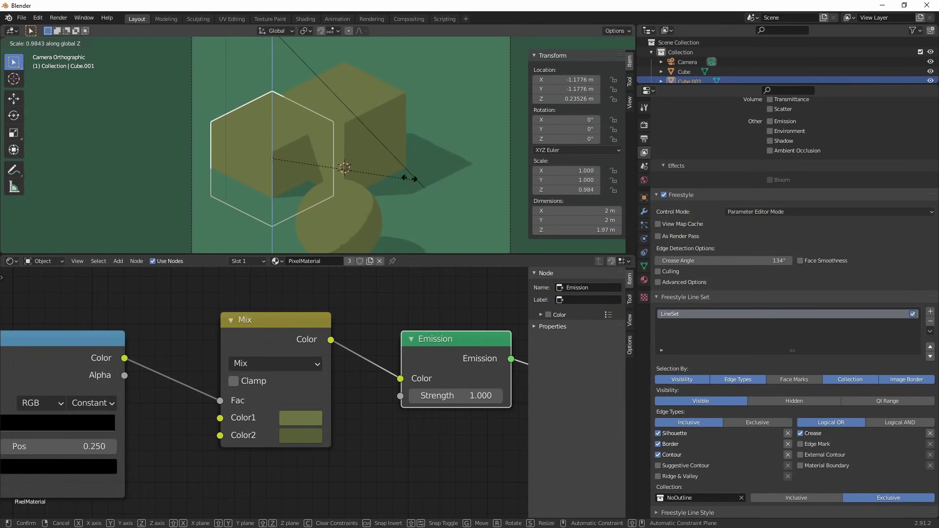
left_click(321, 178)
key("g")
key("z")
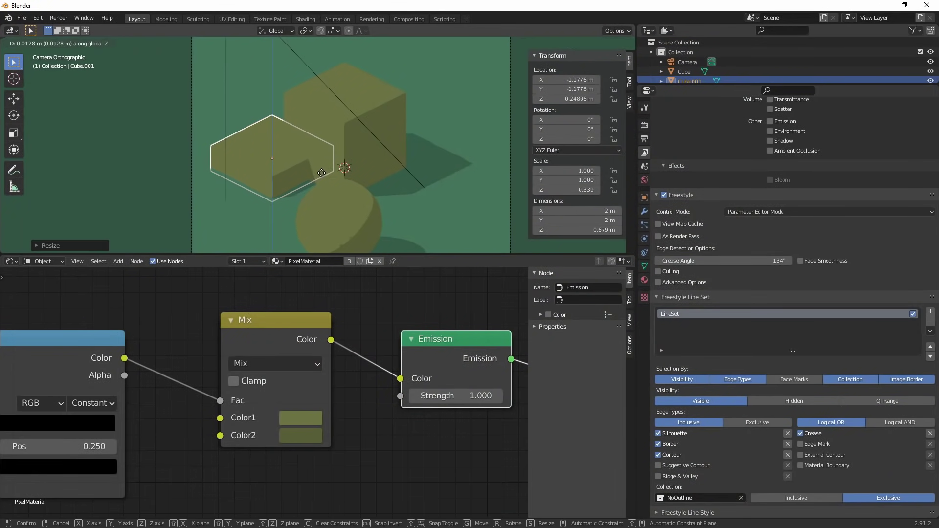
left_click(321, 154)
Move the flattened cube along Y away from the large cube to about -1.92 m.
middle_click_drag(321, 154, 287, 189)
key("Tab")
middle_click_drag(350, 155, 256, 122)
key("Tab")
scroll(374, 148, "down", 3)
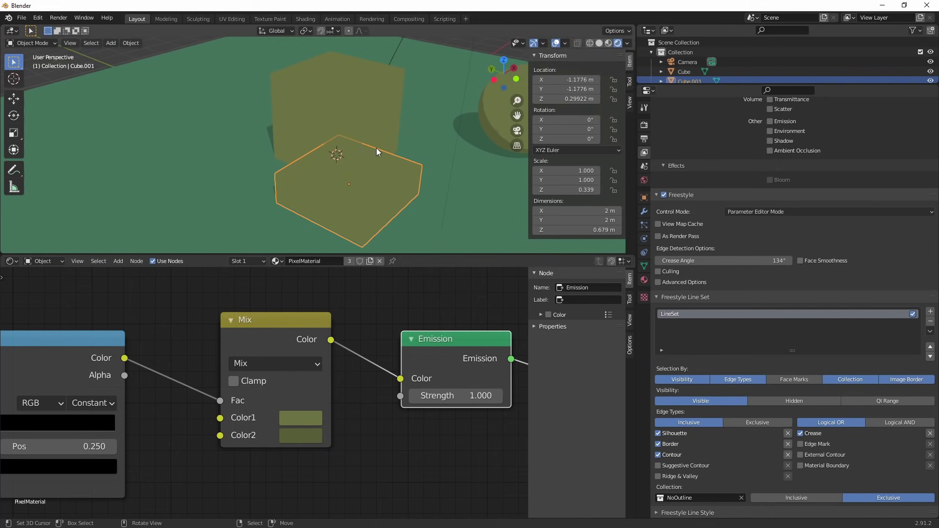
middle_click_drag(375, 149, 352, 151)
key("g")
key("x")
key("y")
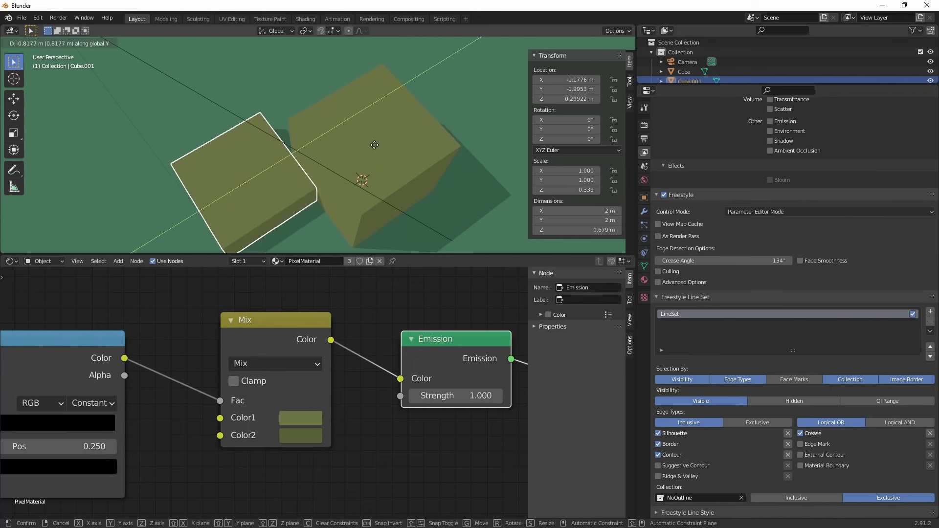
left_click(398, 131)
Position the flattened cube clear of the large cube at about Y -2.10 m, Z 0.35 m, and return to the camera view.
middle_click_drag(398, 131, 376, 162)
key("g")
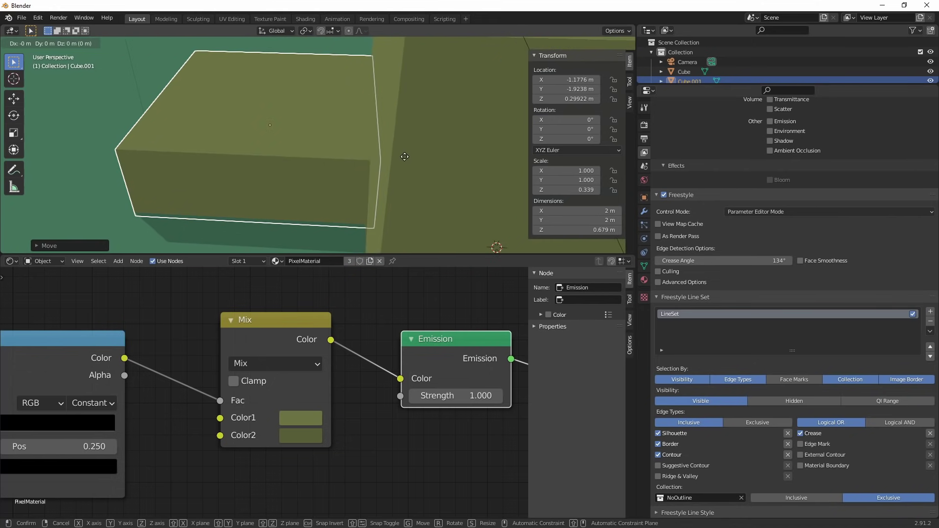
key("y")
left_click(396, 156)
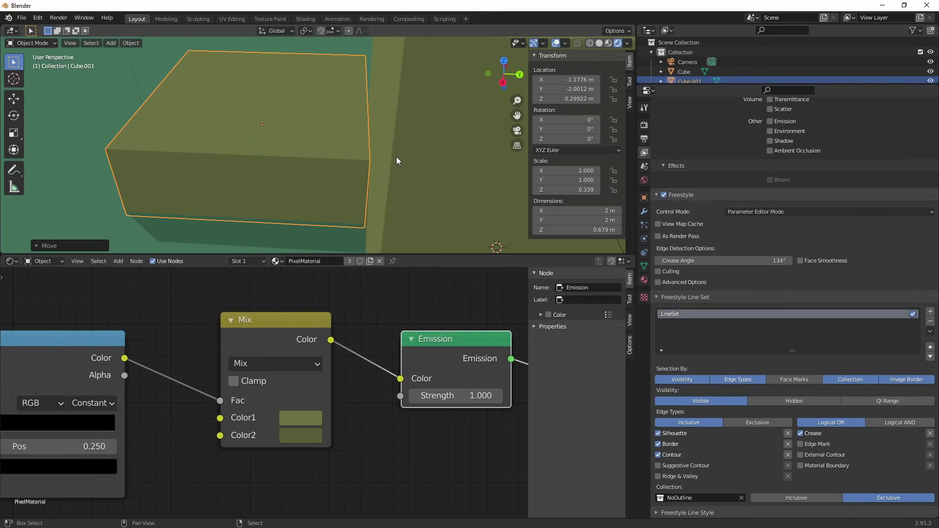
middle_click_drag(397, 157, 389, 144)
left_click(390, 145)
key("KP_0")
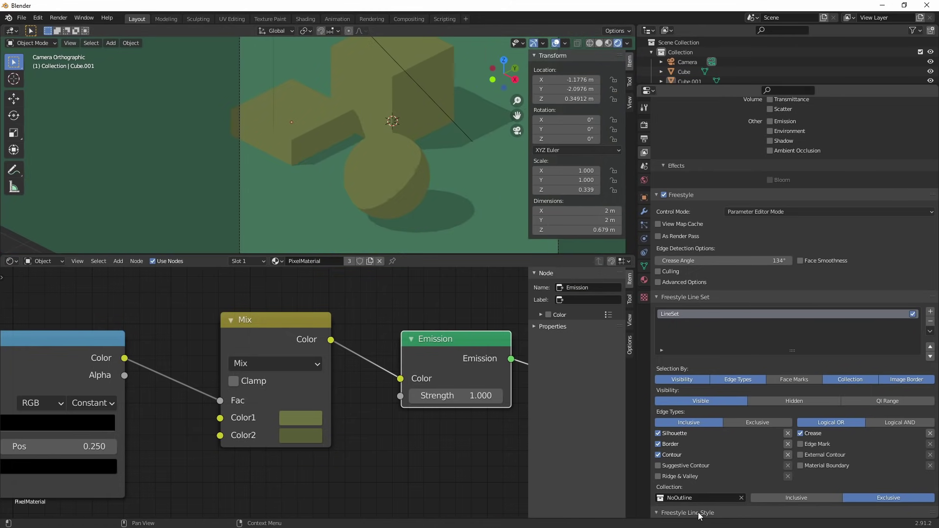
Add a Material modifier to the colour of the Freestyle line style.
scroll(700, 514, "down", 10)
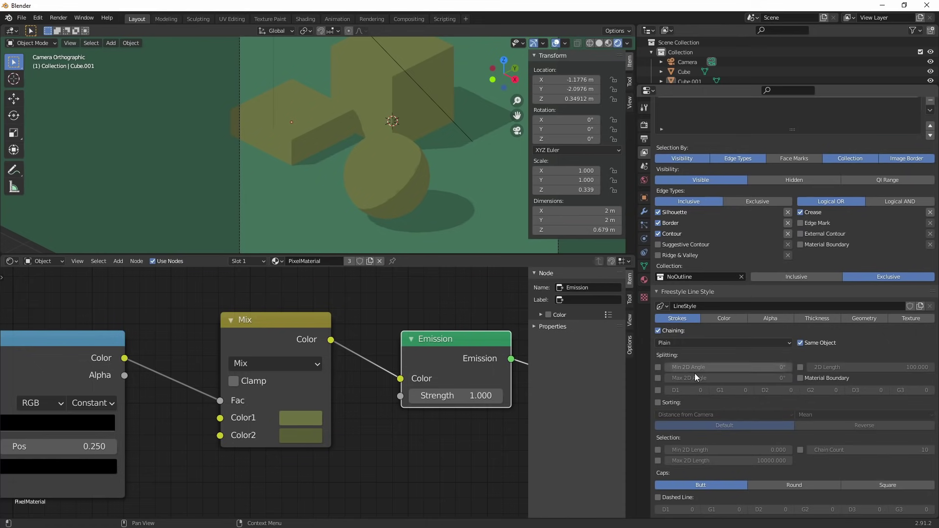
left_click(715, 317)
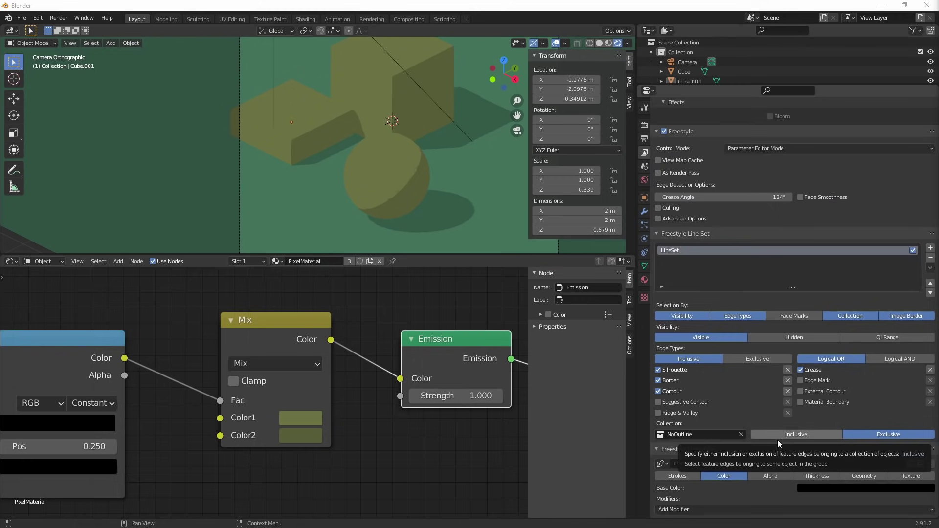
left_click(765, 509)
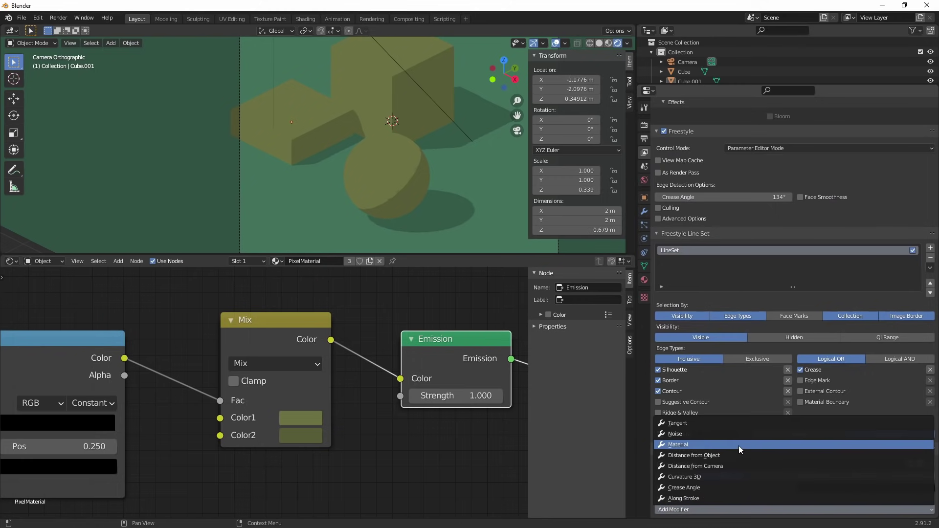
key("Escape")
scroll(739, 446, "down", 2)
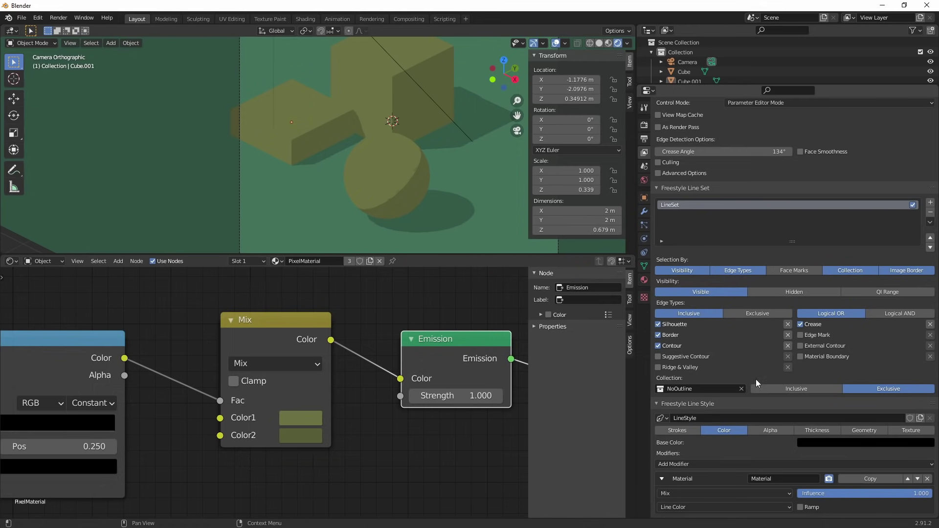
Select the large cube and reveal its PixelMaterial's Freestyle Line settings and Mix colours.
left_click(404, 178)
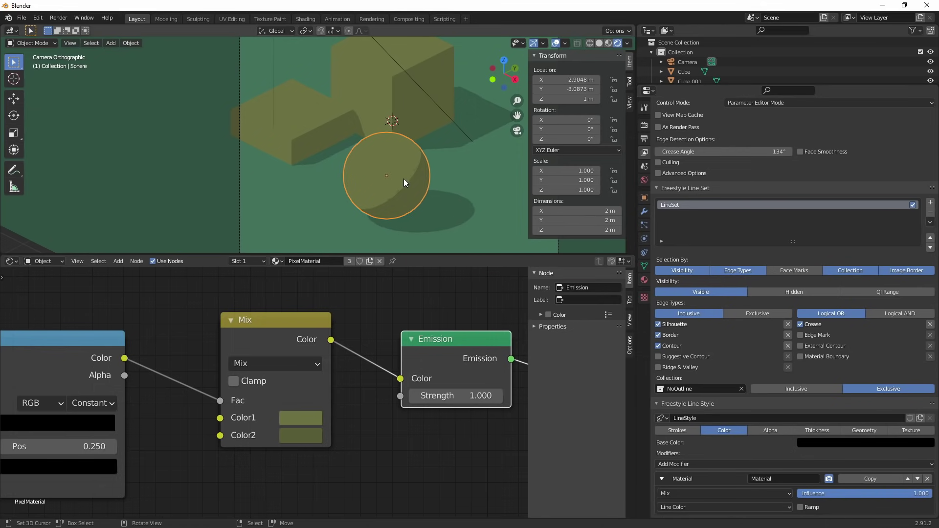
left_click(392, 93)
left_click(644, 280)
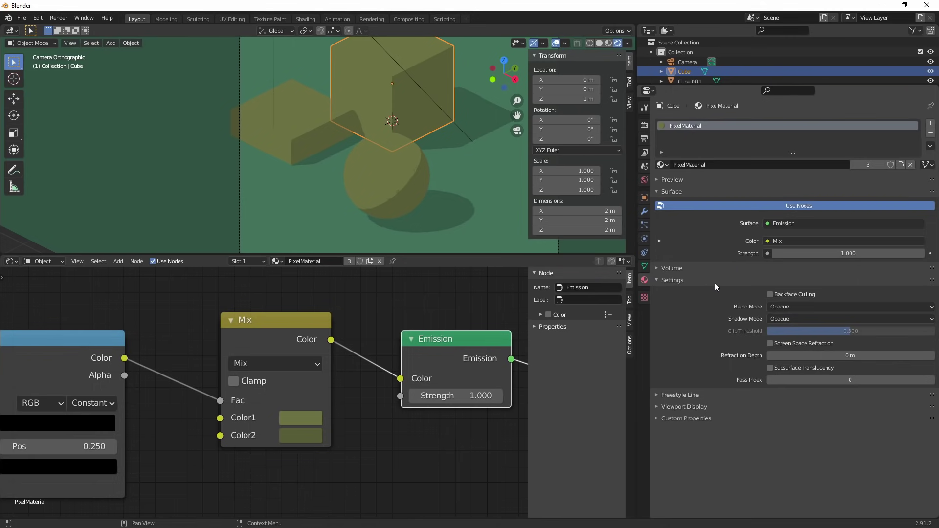
left_click(685, 396)
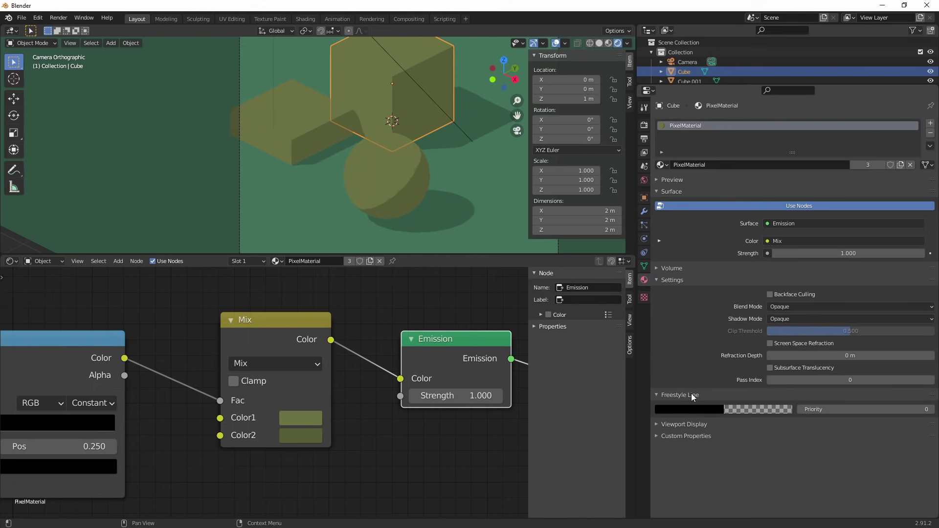
left_click(659, 241)
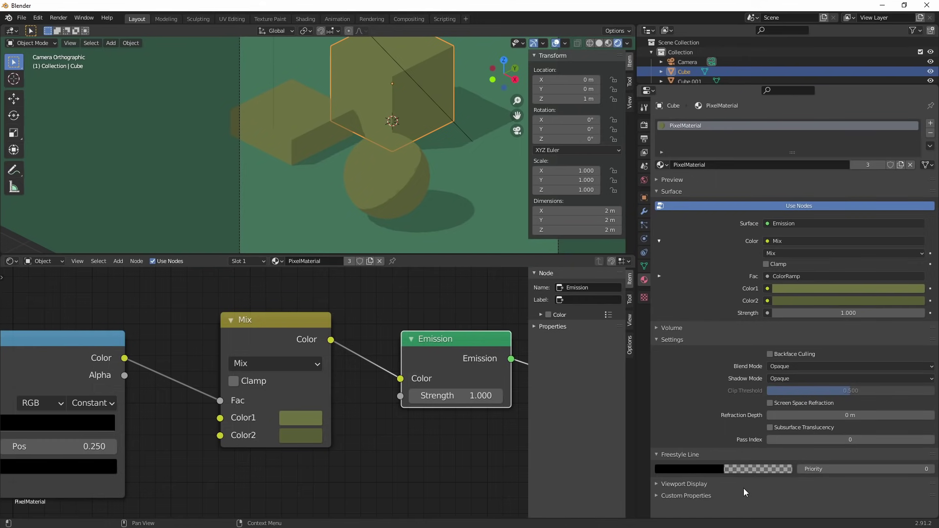
Set PixelMaterial's Freestyle line colour by sampling the material's Color2, and darken it slightly.
left_click(713, 469)
left_click(738, 426)
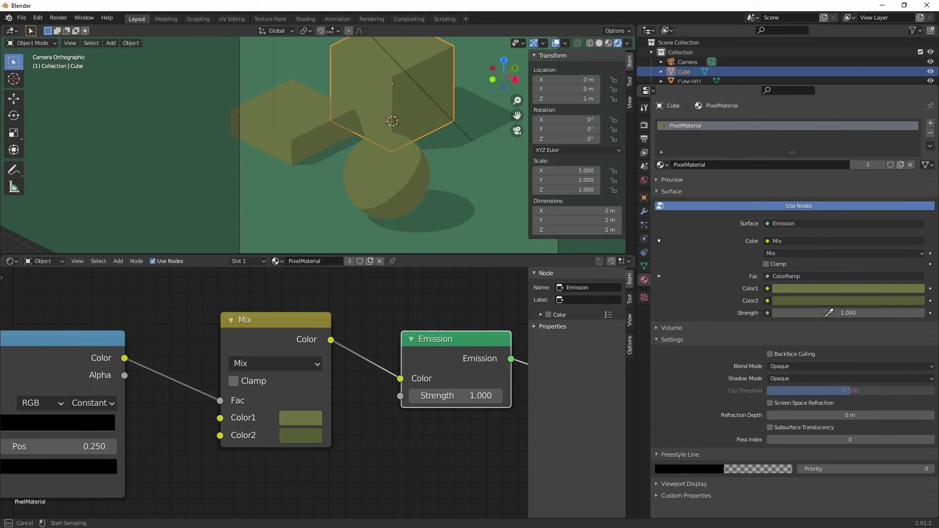
left_click(827, 295)
left_click(707, 467)
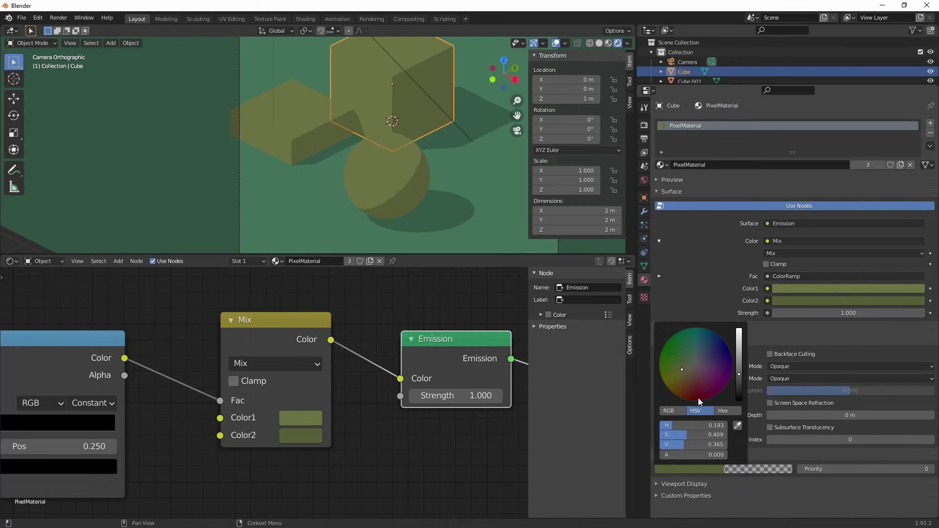
left_click_drag(739, 376, 739, 379)
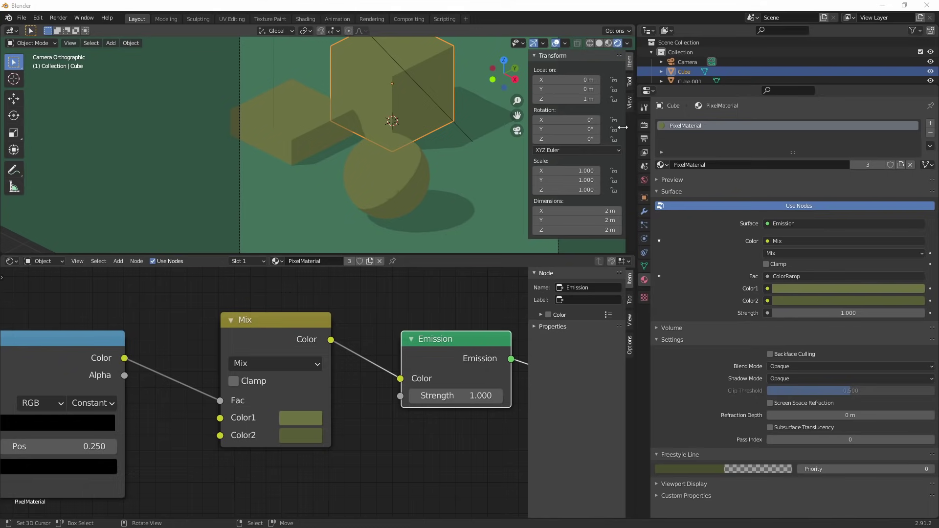
Render the scene and examine the material-coloured outlines.
key("F12")
scroll(480, 204, "up", 8)
scroll(489, 272, "down", 4)
scroll(503, 251, "up", 2)
key("Escape")
Duplicate the large cube and place the copy at about X 2.58 m, Y 0.85 m.
middle_click_drag(452, 145, 405, 163, "shift")
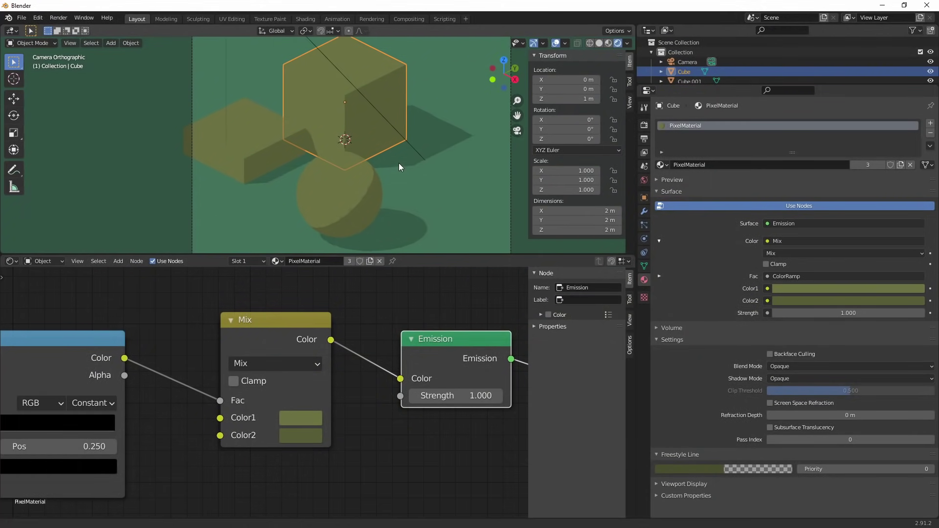
key("shift+d")
right_click(357, 104)
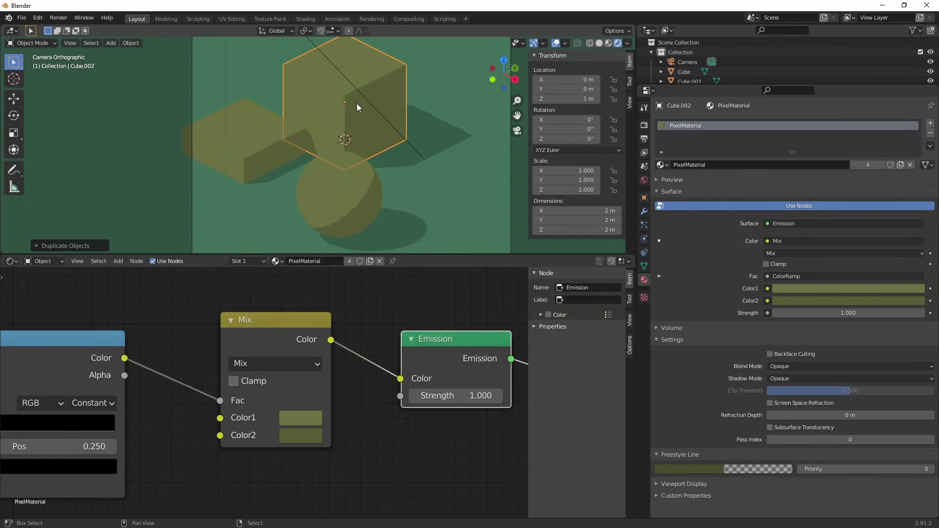
key("g")
left_click(461, 130)
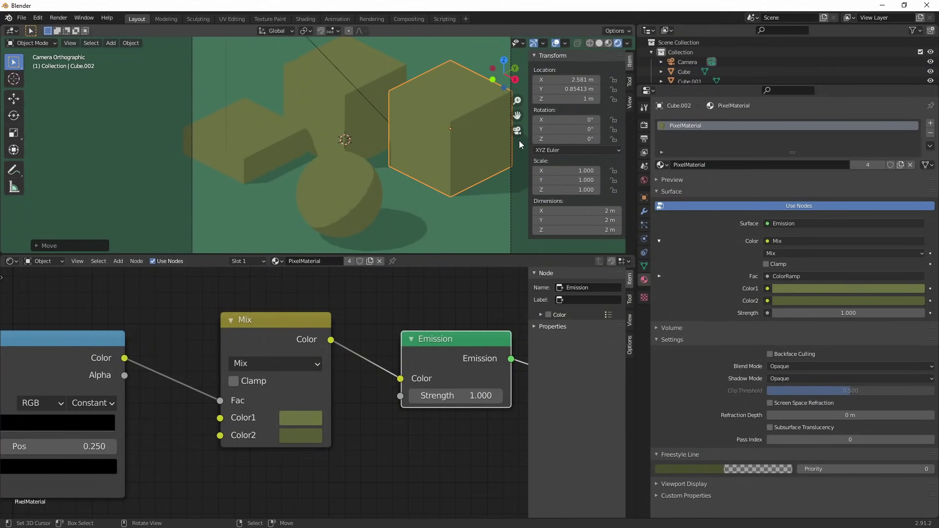
Assign PixelMaterial2 to the duplicated cube and reveal the material's Mix colours.
left_click(668, 168)
left_click(685, 199)
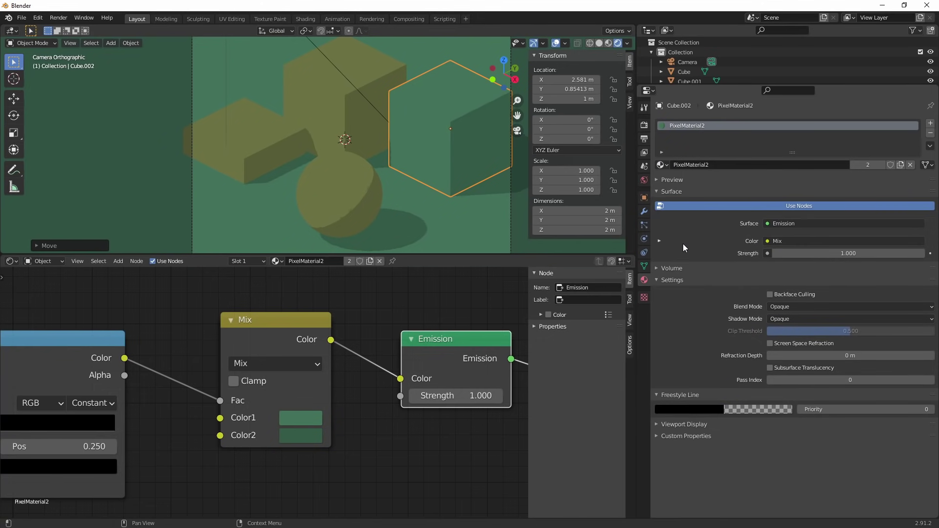
left_click(659, 241)
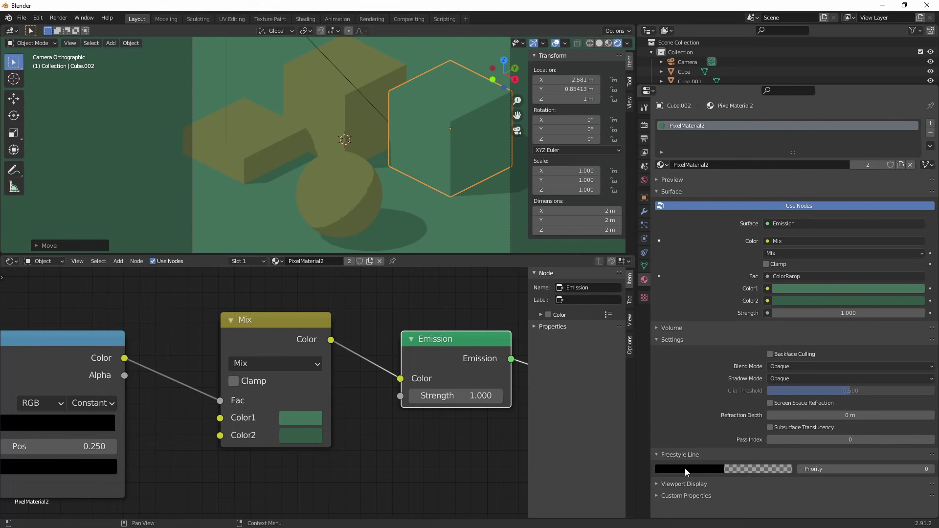
Set PixelMaterial2's Freestyle line colour by sampling the material's Color2, and darken it slightly.
left_click(685, 468)
left_click(743, 422)
left_click(813, 299)
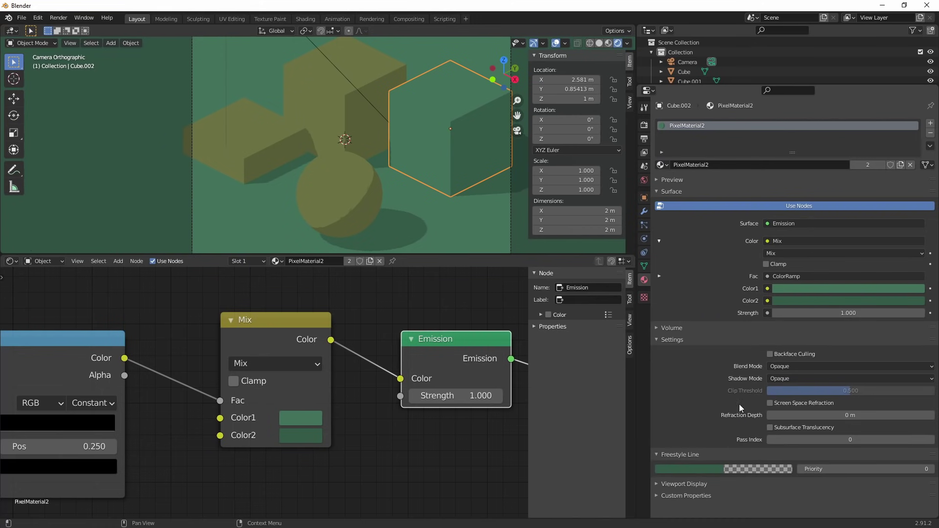
left_click(692, 468)
left_click_drag(739, 377, 739, 378)
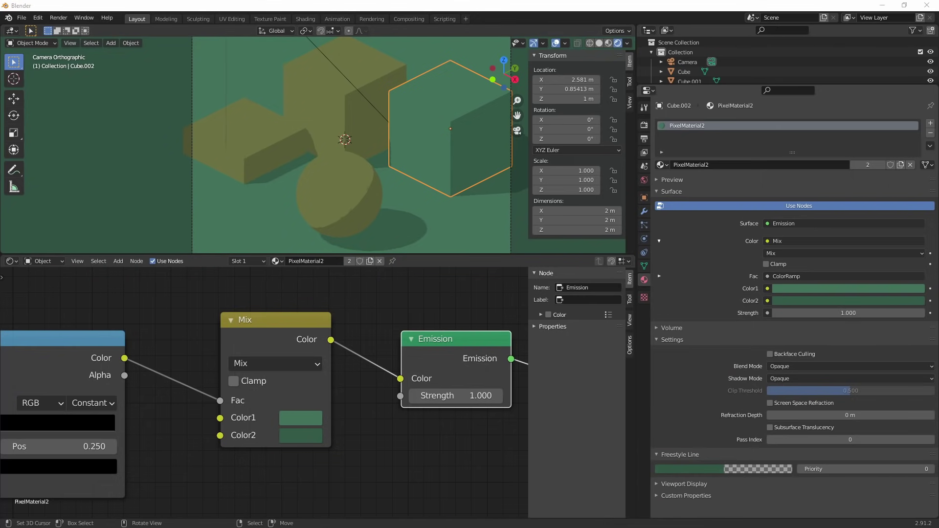
Render the scene and examine the green cube's outlines beside those of the olive objects.
left_click_drag(937, 109, 487, 101)
scroll(521, 180, "up", 6)
middle_click_drag(520, 181, 494, 175)
scroll(494, 177, "down", 5)
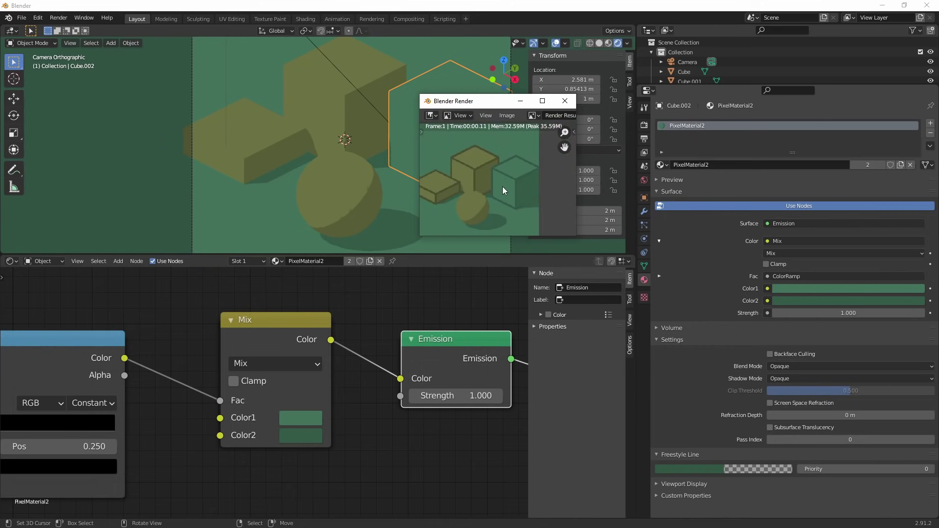
scroll(506, 184, "up", 3)
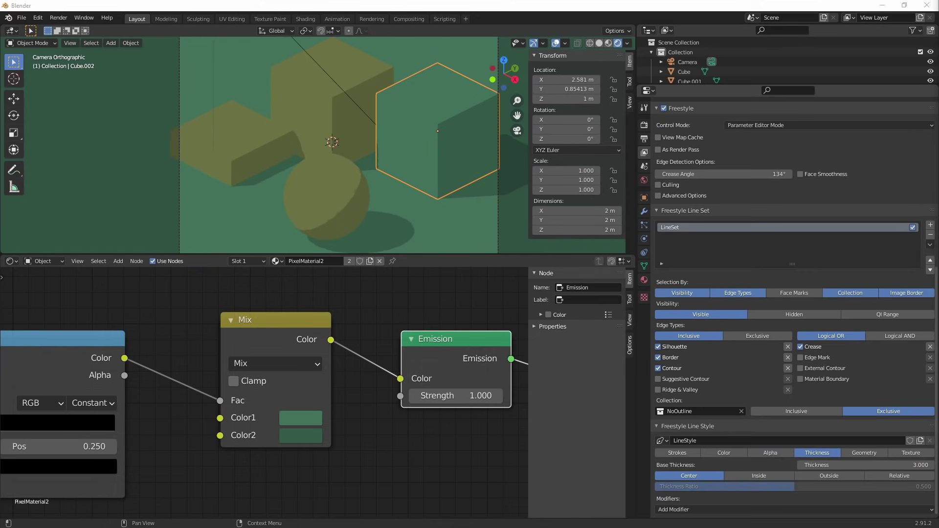
Set the Freestyle line style's base thickness to 1.2.
double_click(872, 465)
type("1.2")
key("Return")
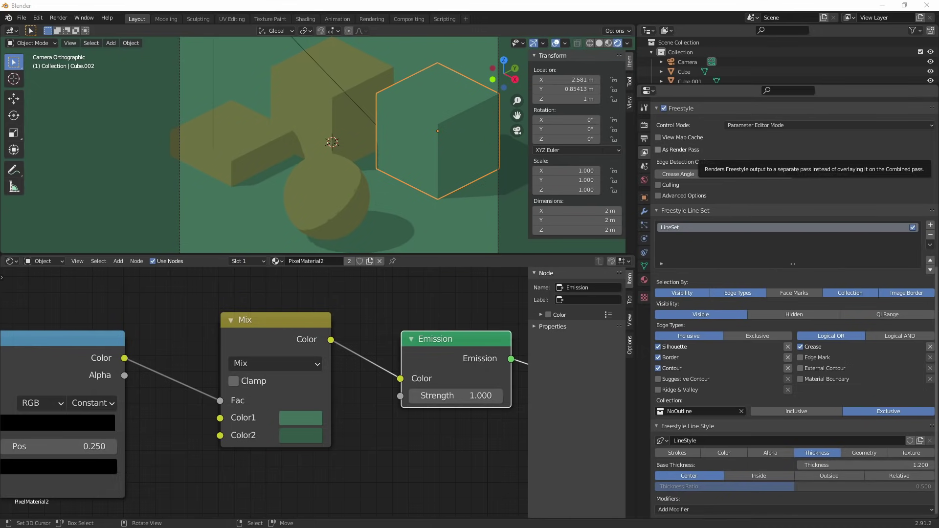
Render the scene and inspect the pixel stepping of the thinner outlines along the cube edges and corners.
key("F12")
scroll(456, 287, "up", 4)
middle_click_drag(461, 263, 541, 304)
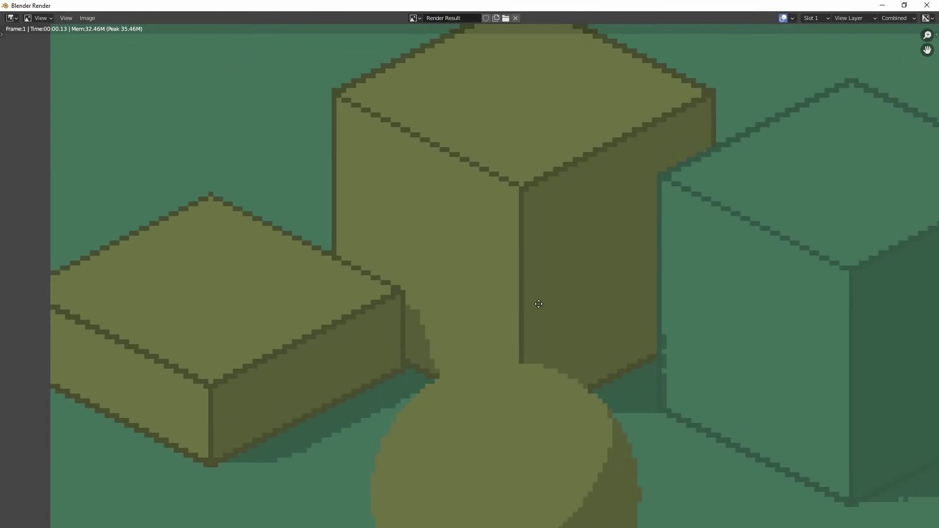
scroll(388, 387, "up", 2)
middle_click_drag(258, 428, 582, 359)
scroll(607, 319, "up", 2)
scroll(465, 289, "down", 5)
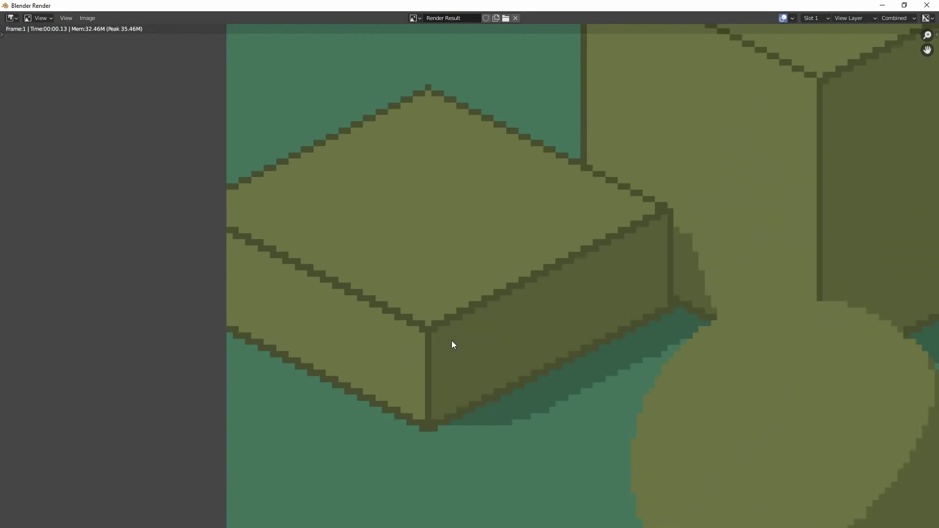
middle_click_drag(617, 274, 516, 306)
scroll(564, 278, "up", 2)
scroll(378, 260, "up", 3)
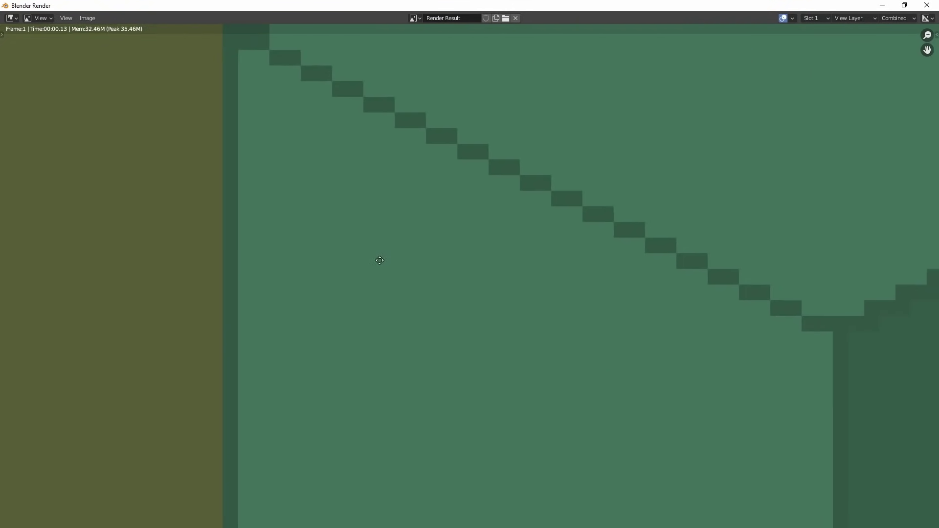
scroll(614, 254, "down", 2)
scroll(548, 260, "up", 2)
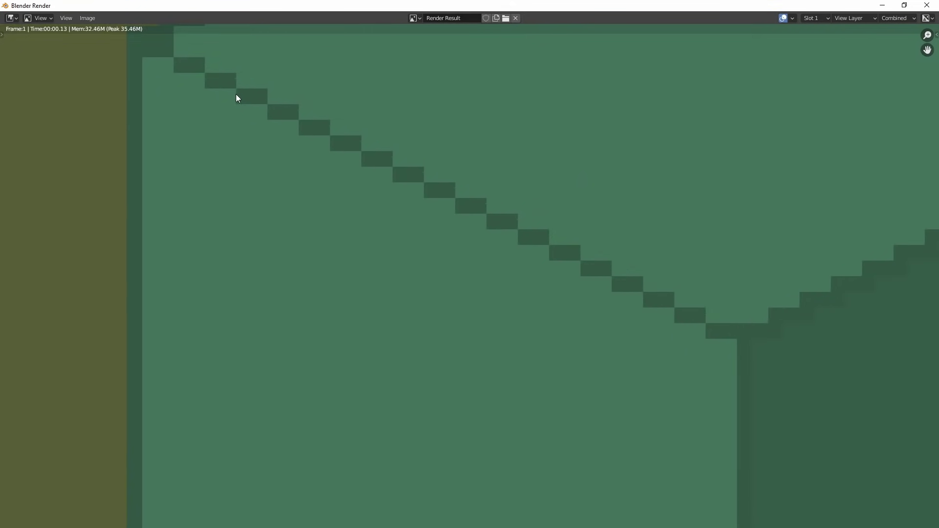
left_click_drag(231, 95, 270, 95)
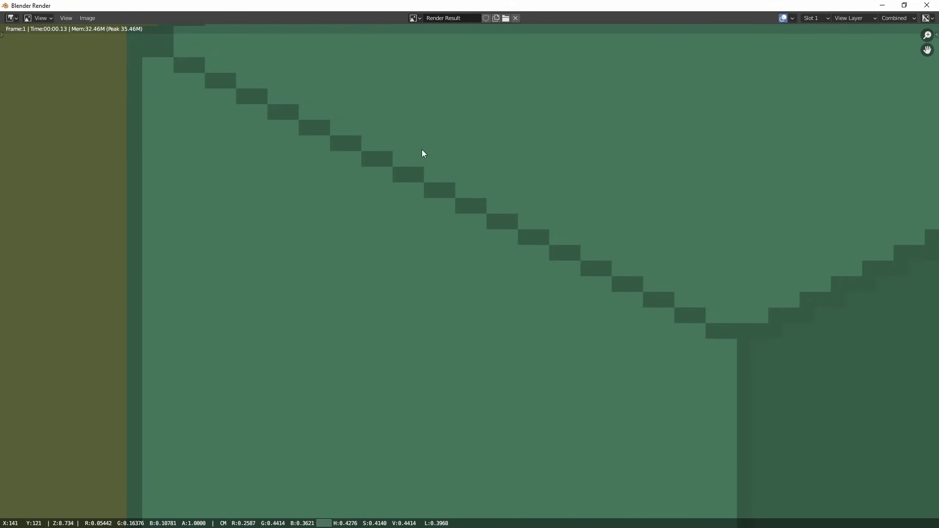
scroll(431, 165, "down", 8)
scroll(512, 240, "up", 11)
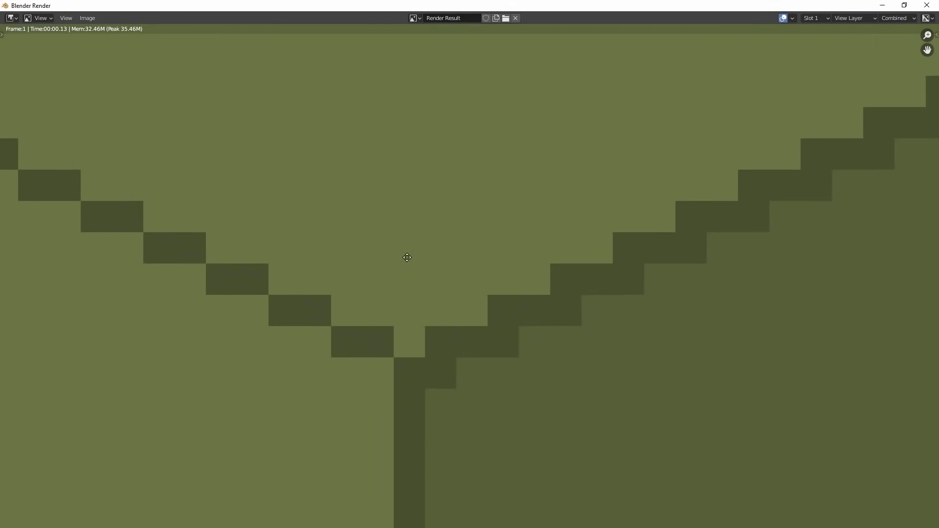
scroll(641, 253, "down", 7)
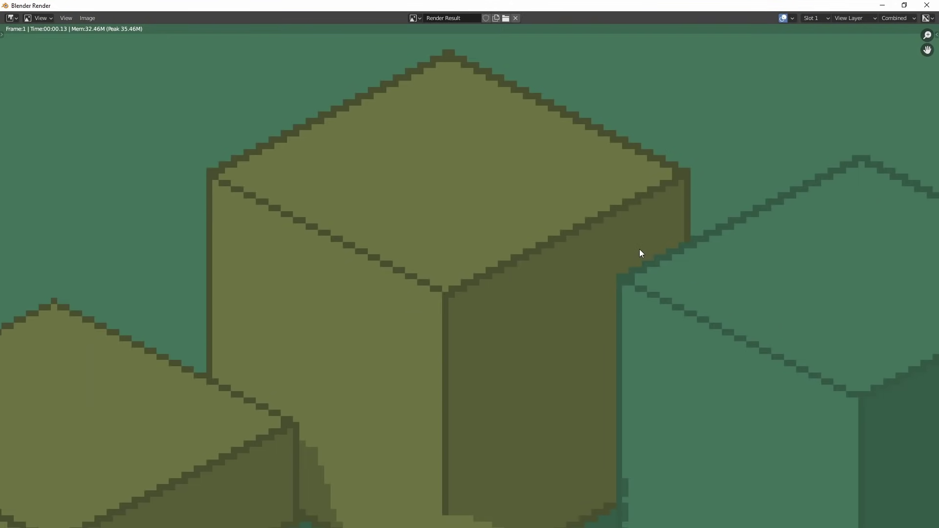
key("Escape")
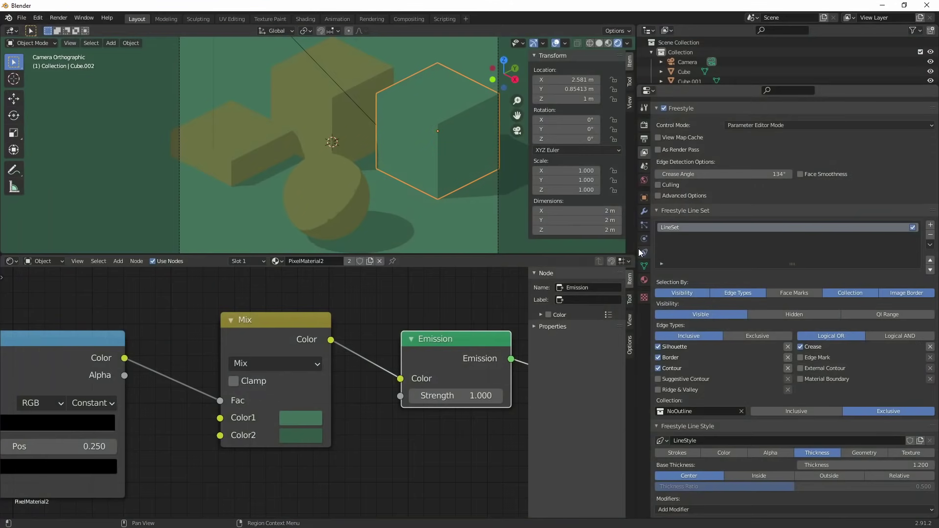
Set the Freestyle line style's base thickness to 1.05.
left_click(897, 466)
type("1.05")
key("Return")
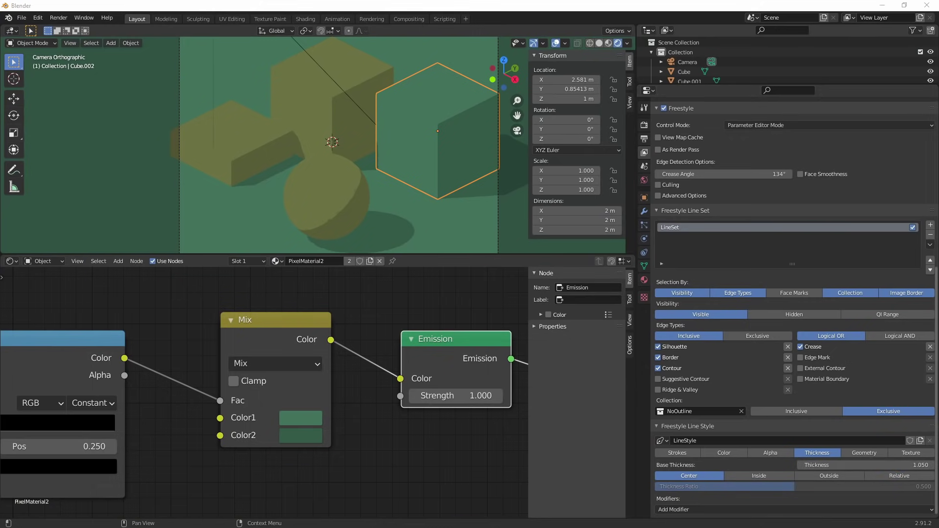
Render again and inspect the outline pixels on the cubes, the flat box and around the sphere.
key("F12")
scroll(489, 294, "up", 5)
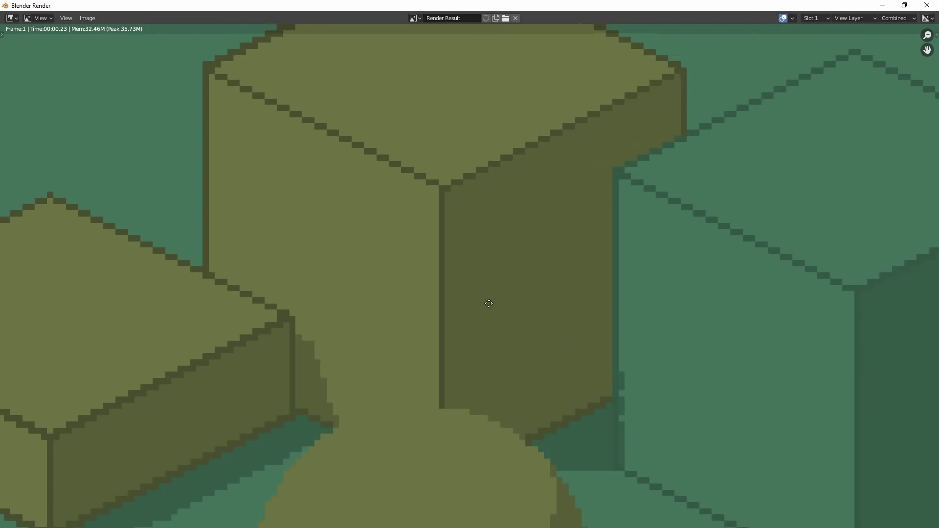
scroll(521, 291, "down", 2)
middle_click_drag(548, 265, 517, 229)
middle_click_drag(542, 316, 551, 242)
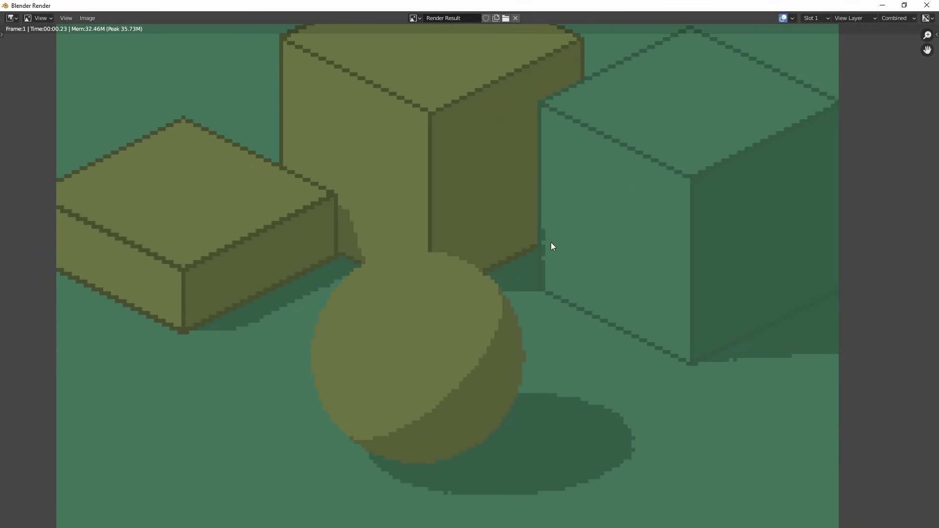
middle_click_drag(578, 313, 641, 254)
middle_click_drag(413, 245, 606, 316)
scroll(467, 257, "up", 4)
scroll(466, 256, "up", 1)
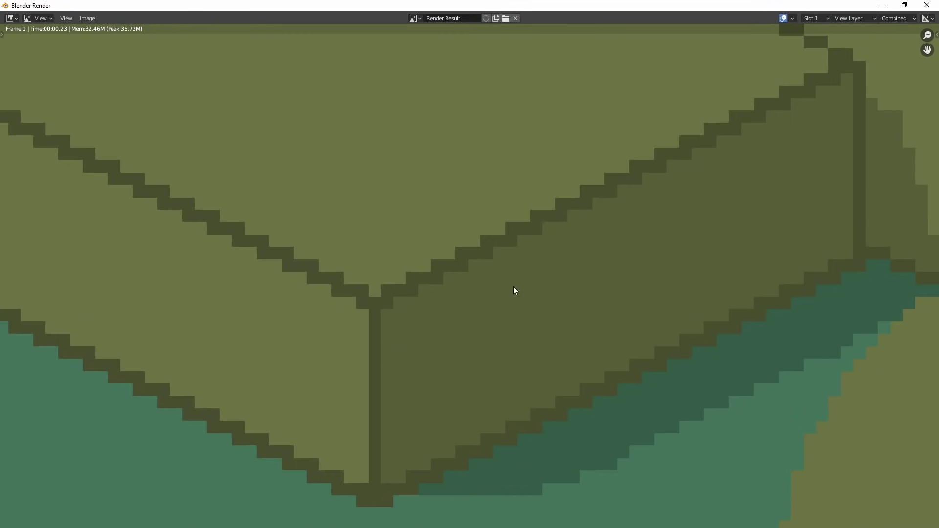
scroll(546, 230, "down", 9)
middle_click_drag(772, 226, 646, 255)
key("Escape")
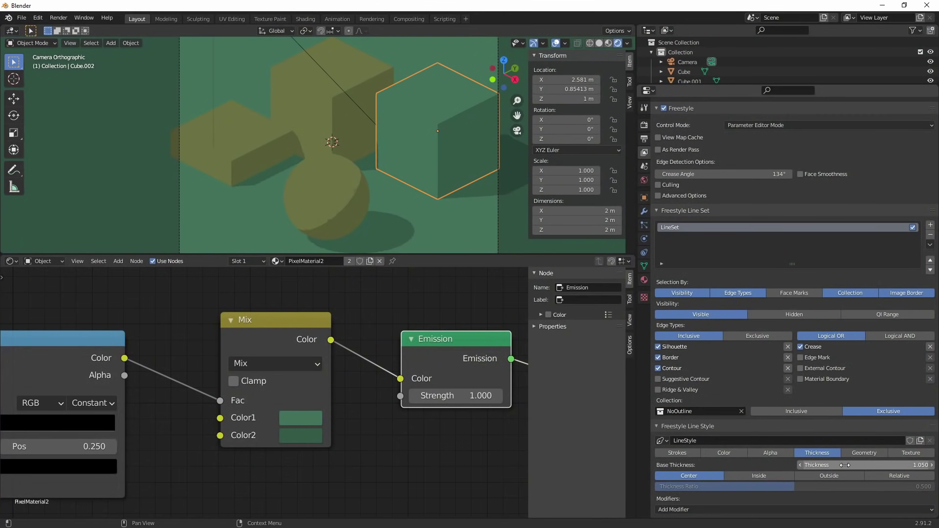
Try Freestyle base thicknesses of 33 and 5, rendering the scene with 5 to examine the thick outlines.
left_click(875, 468)
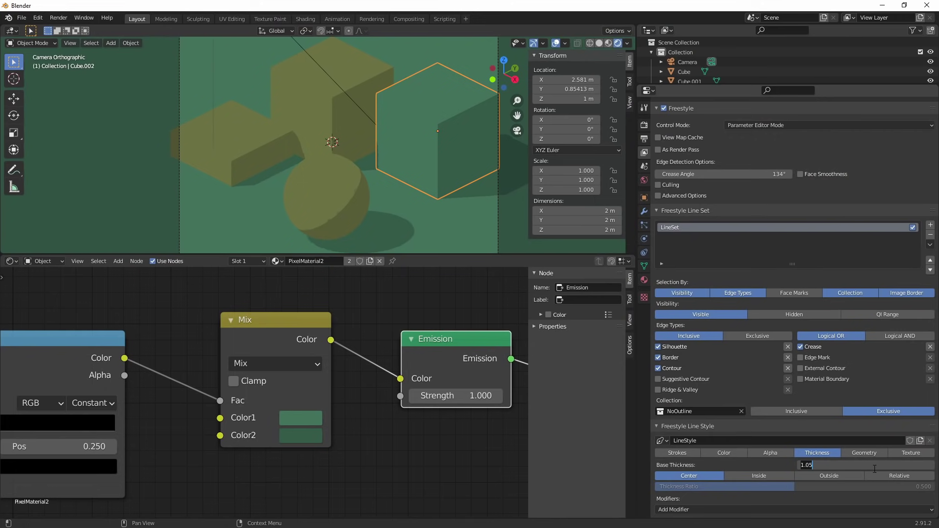
type("33")
key("Return")
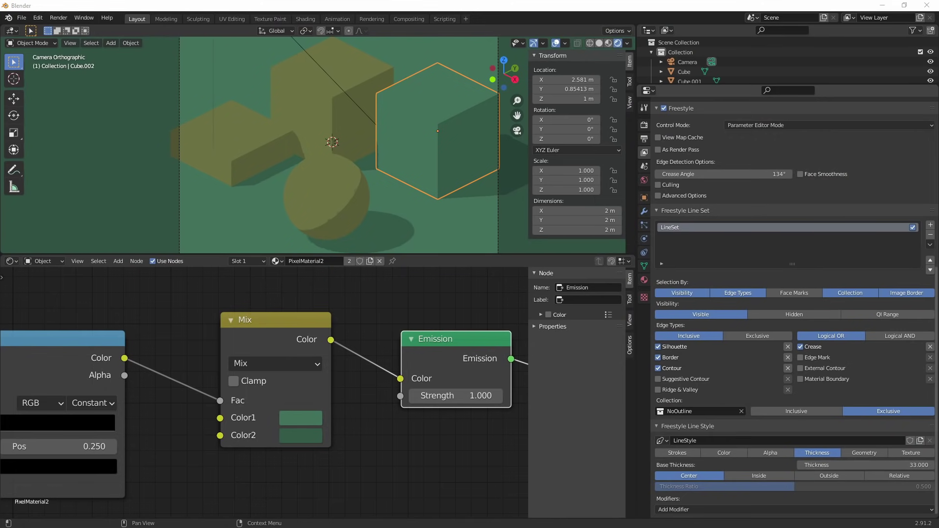
left_click(873, 469)
type("5")
key("Return")
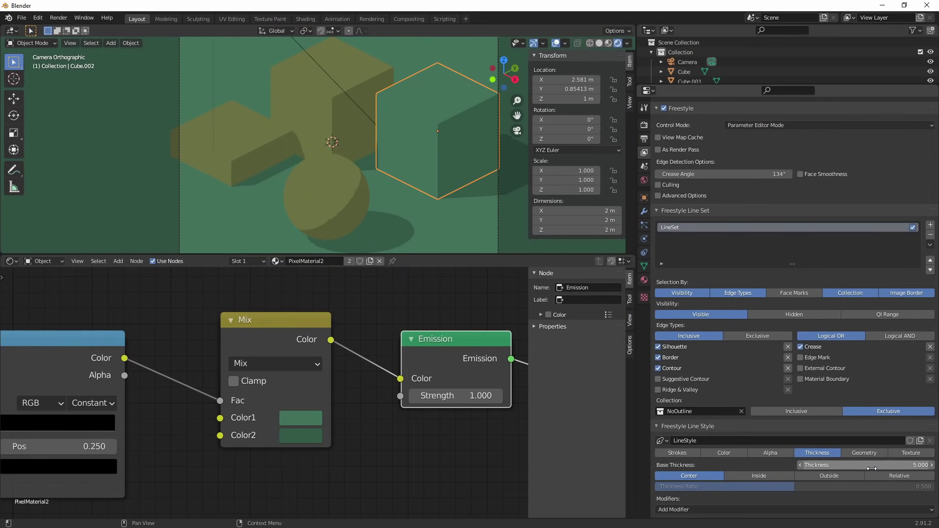
key("F12")
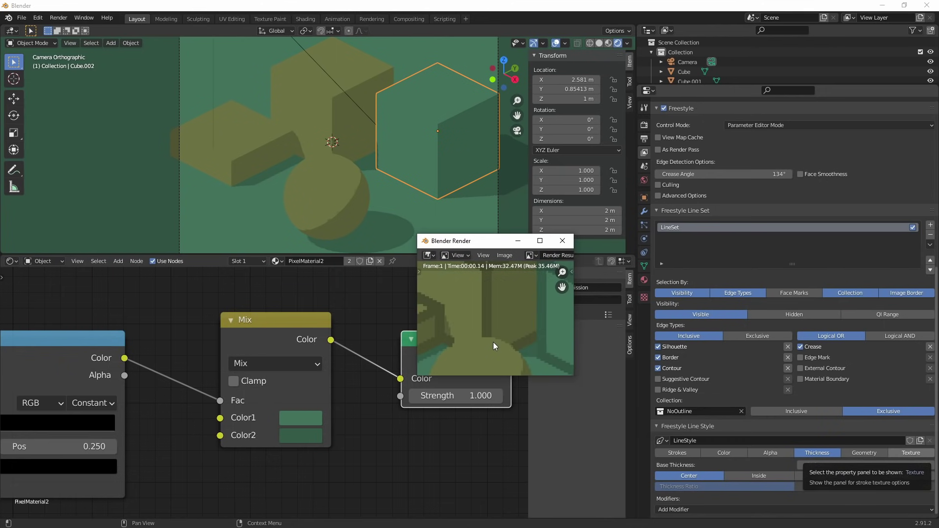
scroll(493, 342, "down", 5)
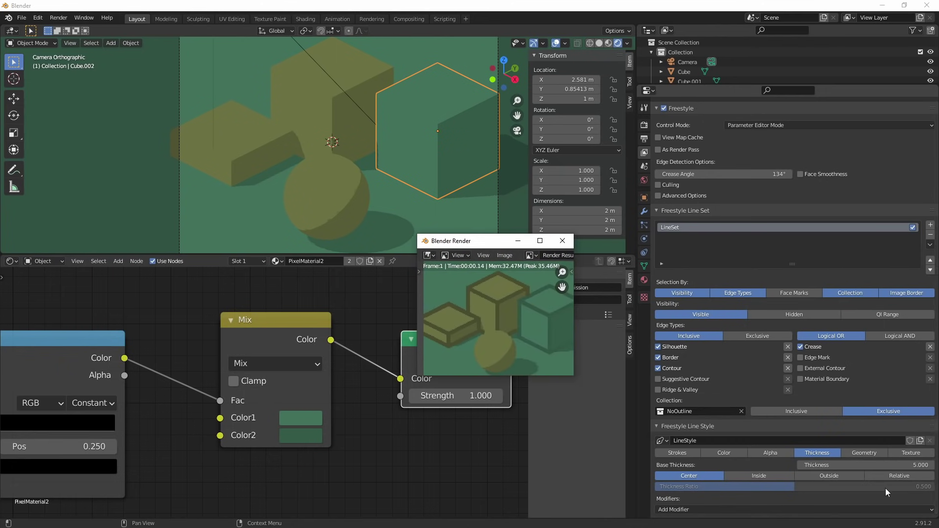
Try to add a Material modifier to the Freestyle line thickness.
left_click(814, 509)
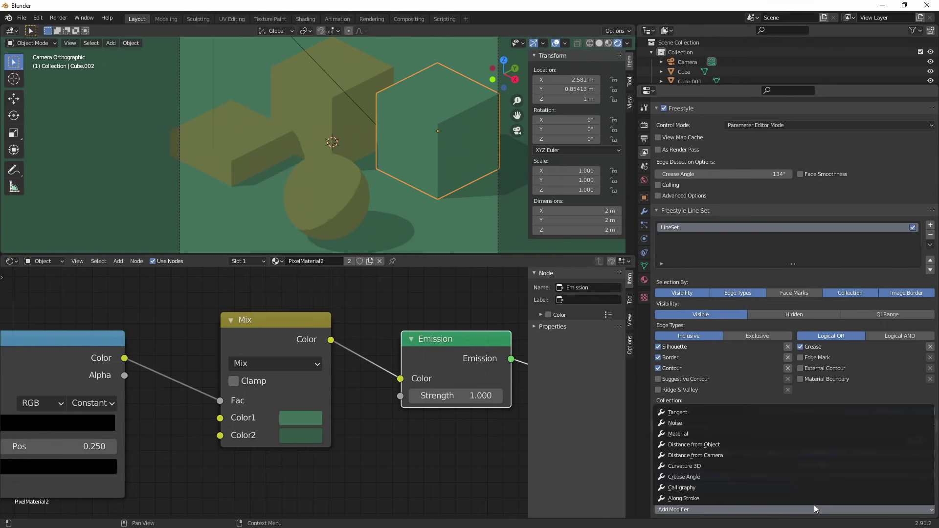
left_click(708, 435)
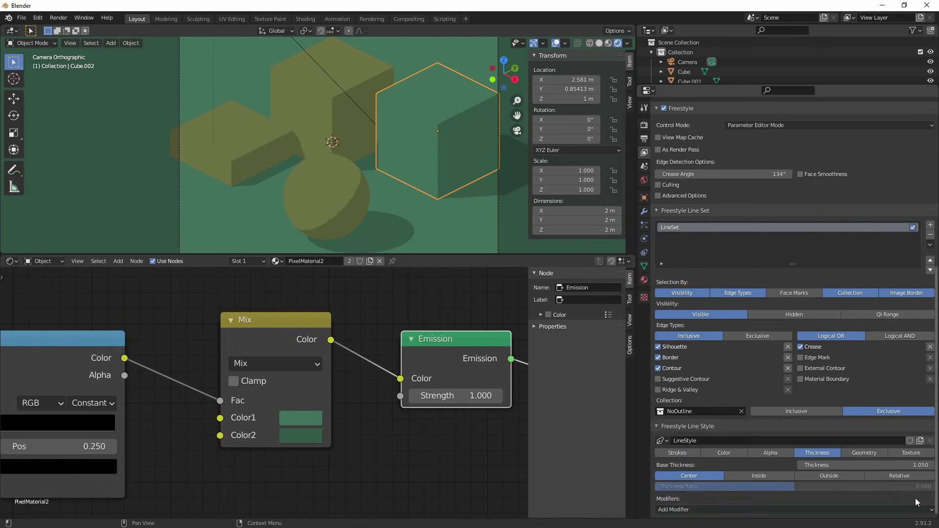
Render the scene with the 1.05 base thickness and look over the full image.
key("F12")
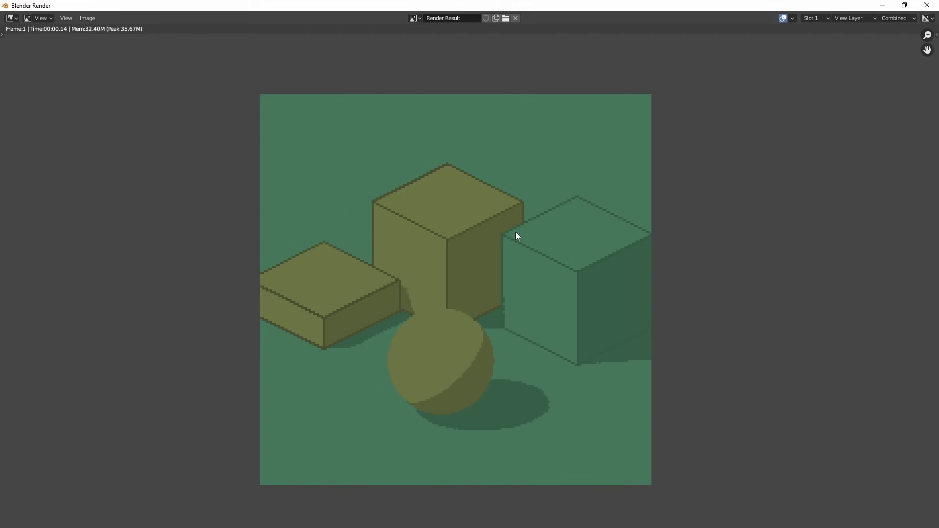
scroll(515, 232, "up", 2)
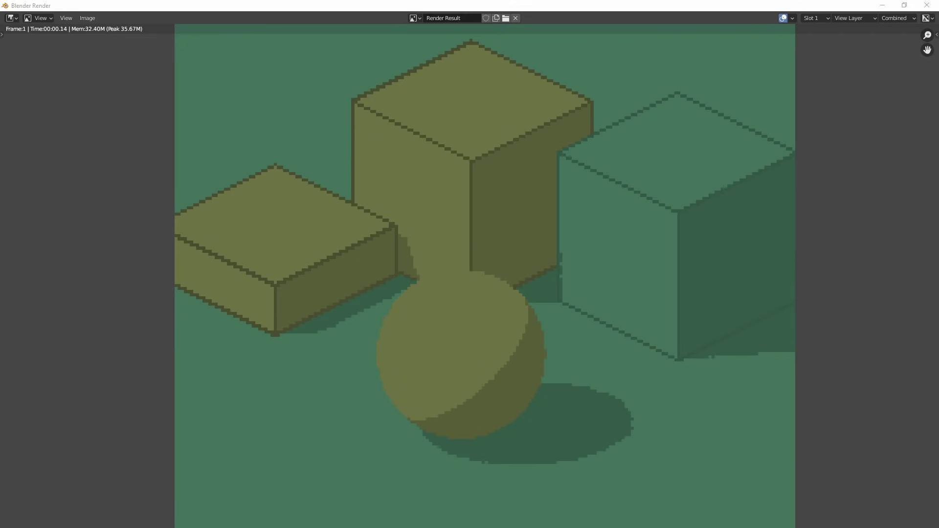